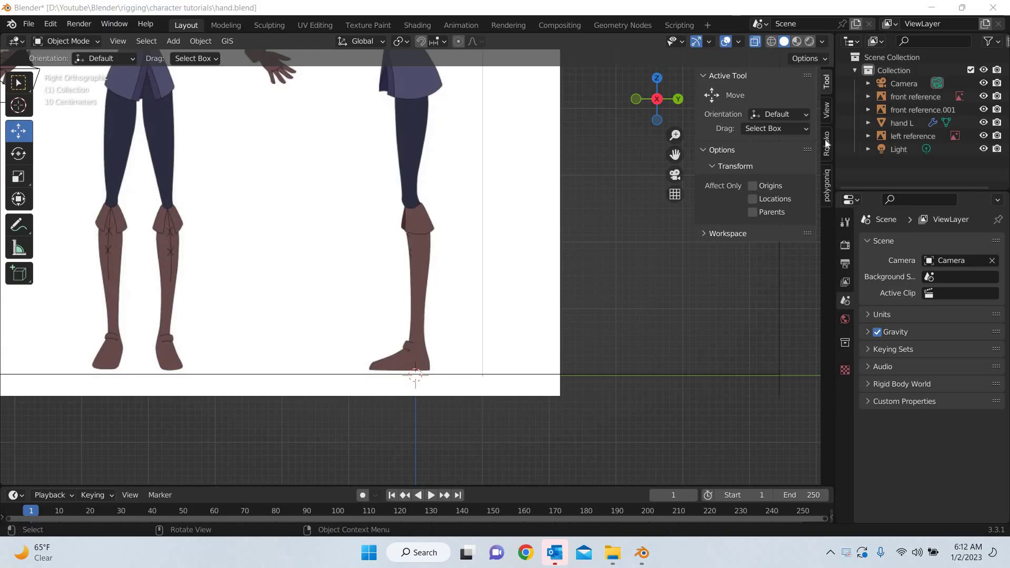
- Delete the duplicate reference image front reference.001 lying flat on the ground plane
scroll(441, 399, down, 6)
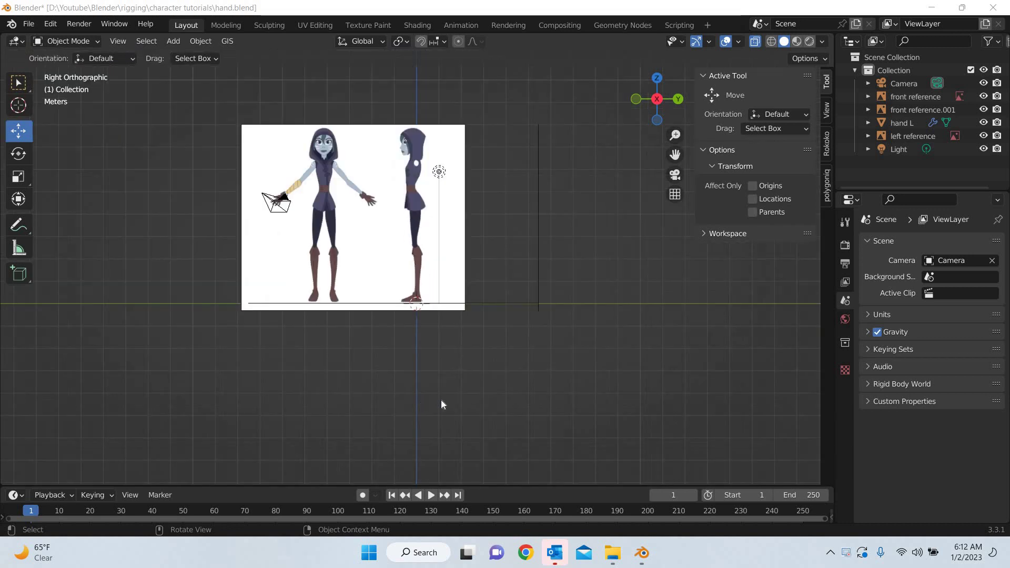
middle_drag(441, 399, 518, 420)
scroll(448, 152, up, 2)
scroll(449, 155, up, 2)
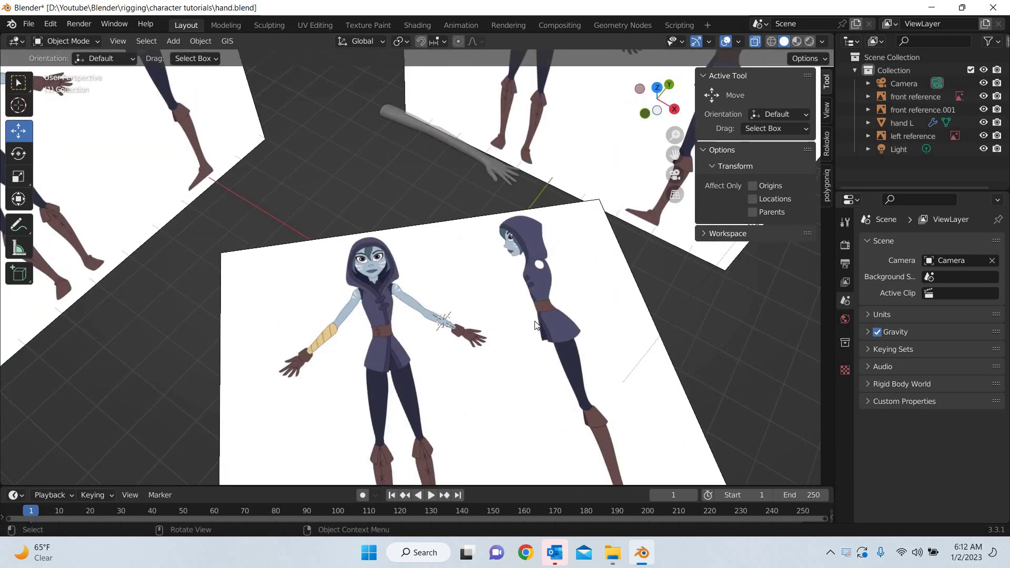
click(514, 279)
key(Delete)
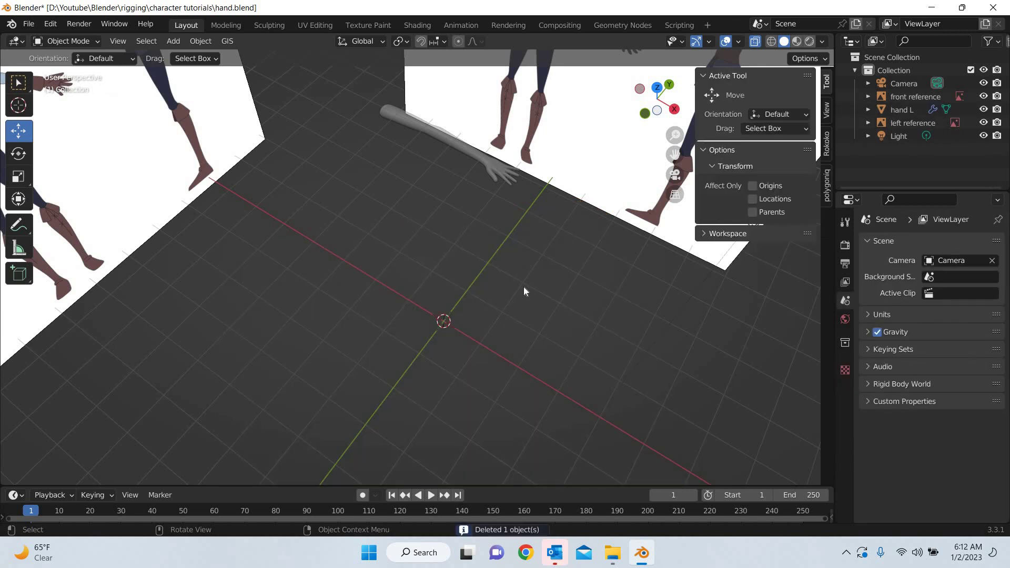
- Add a cube mesh in the front orthographic view and rename it leg L
middle_drag(522, 337, 518, 320)
key(KP_1)
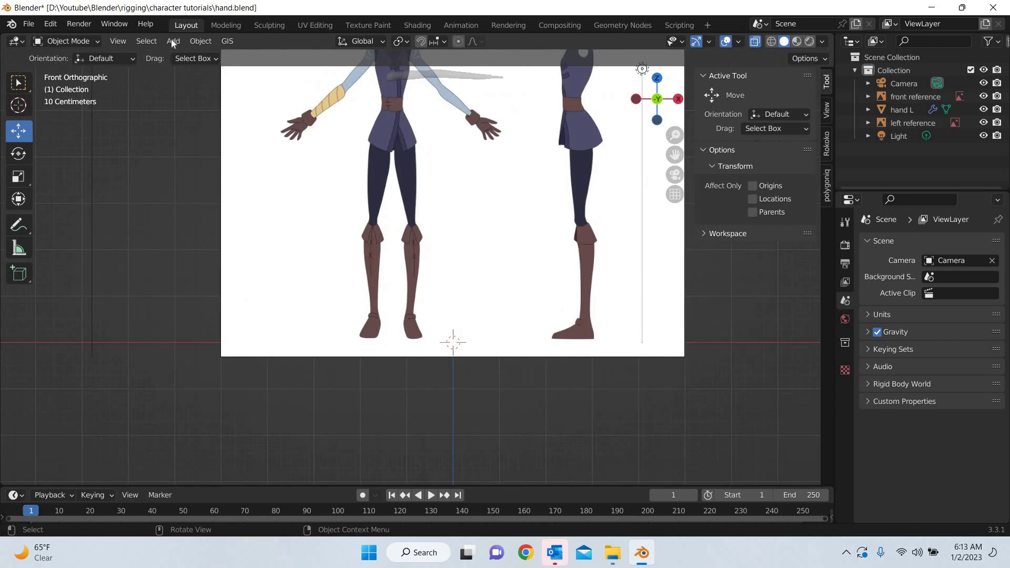
click(176, 42)
mouse_move(210, 56)
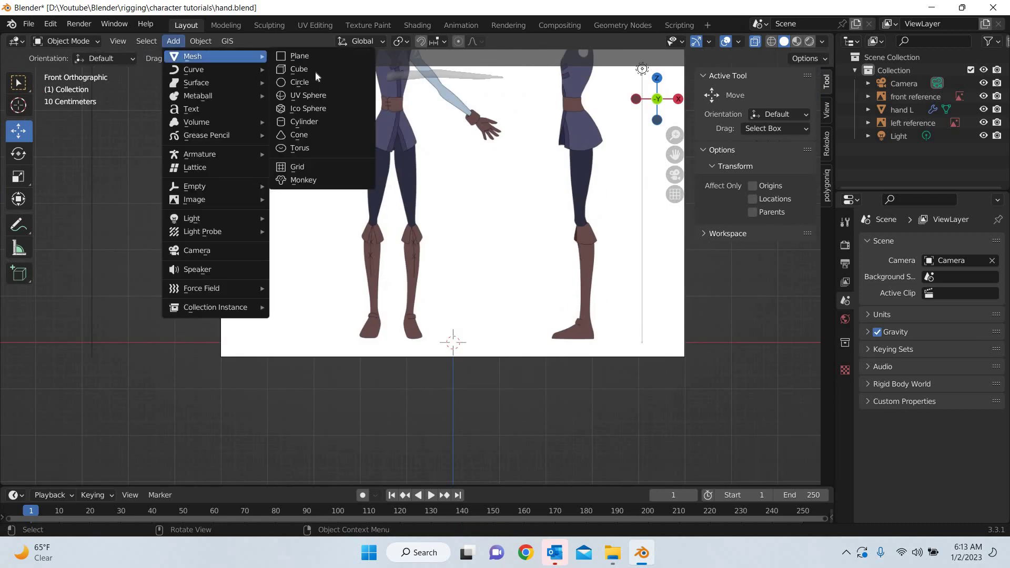
click(298, 69)
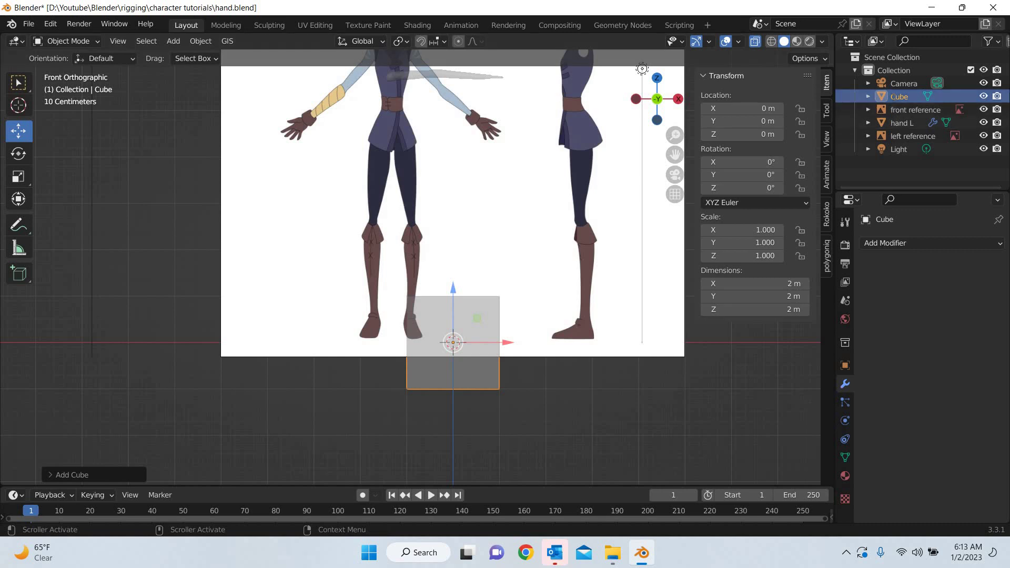
double_click(898, 96)
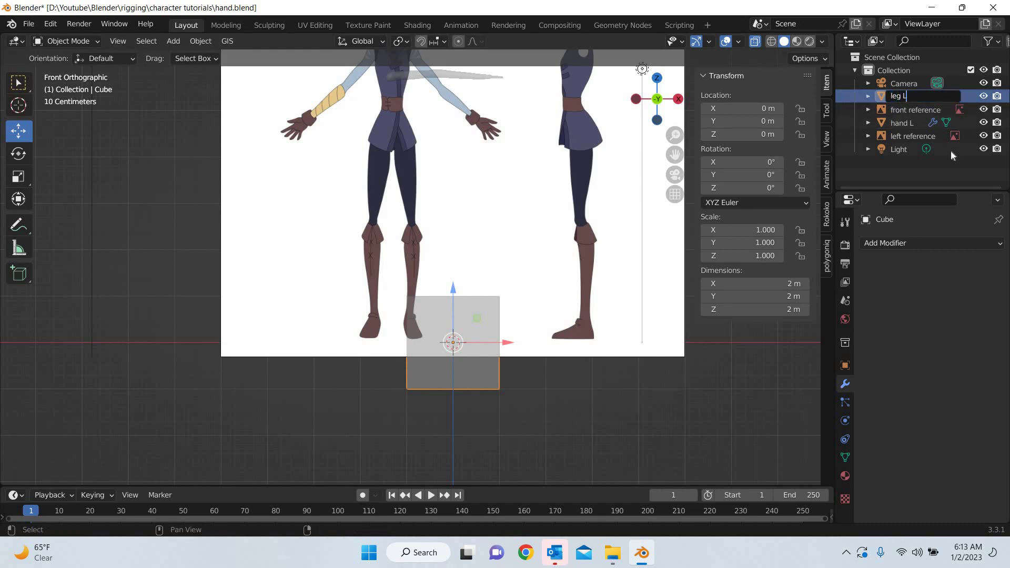
key(Return)
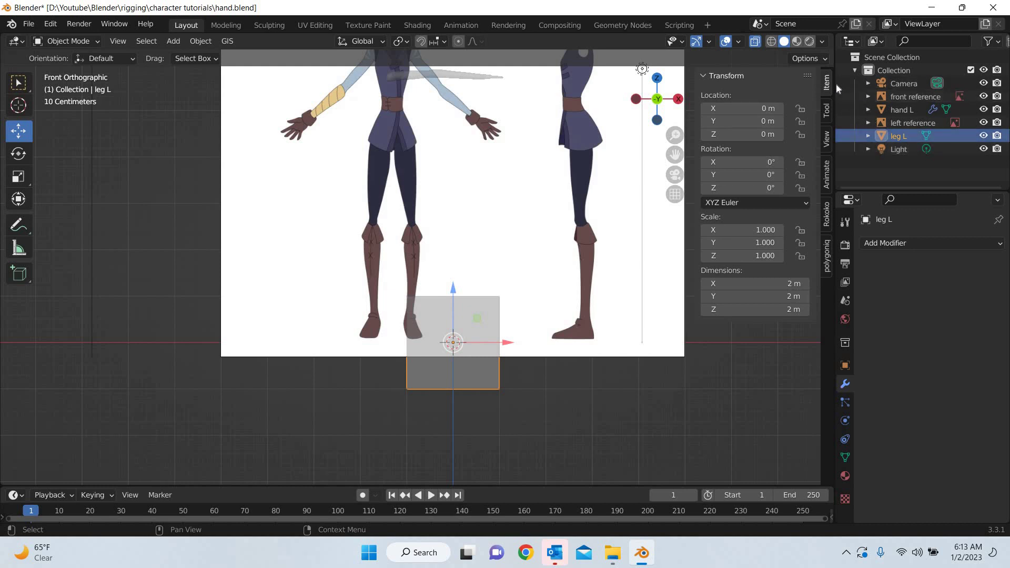
- Widen the outliner area, create a new collection and name it character
drag(835, 82, 677, 80)
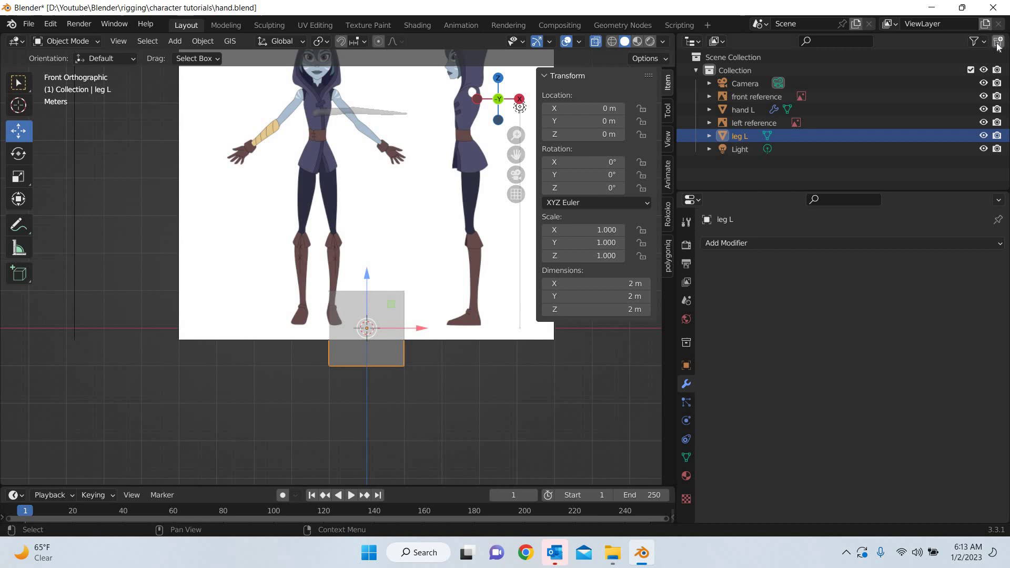
right_click(750, 168)
click(749, 168)
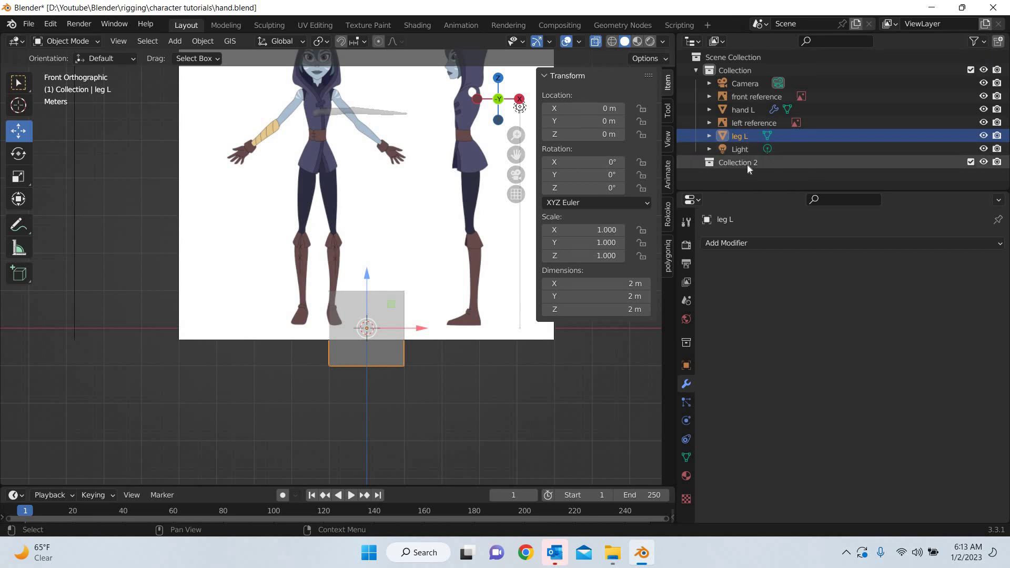
drag(745, 172, 744, 169)
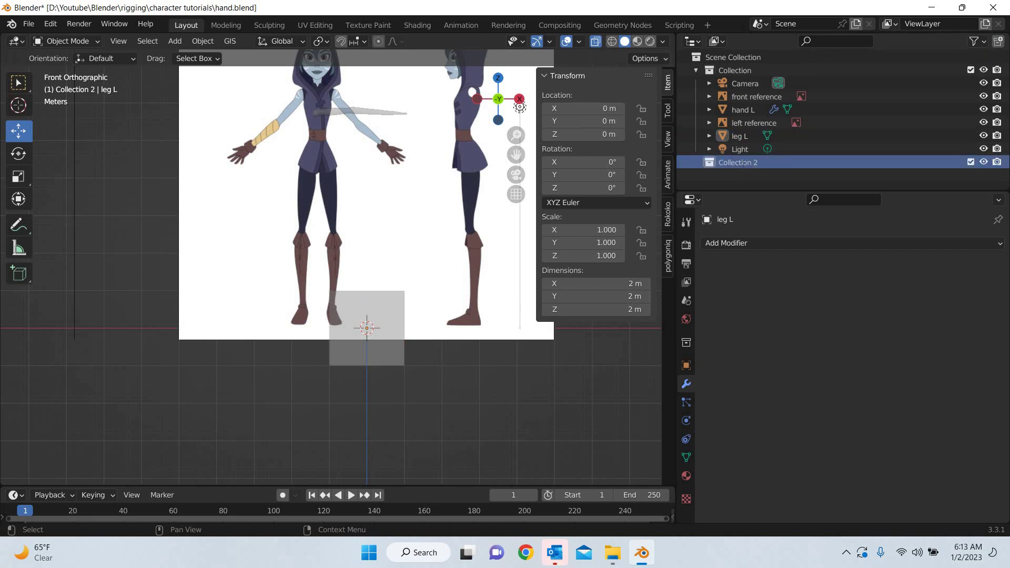
double_click(742, 165)
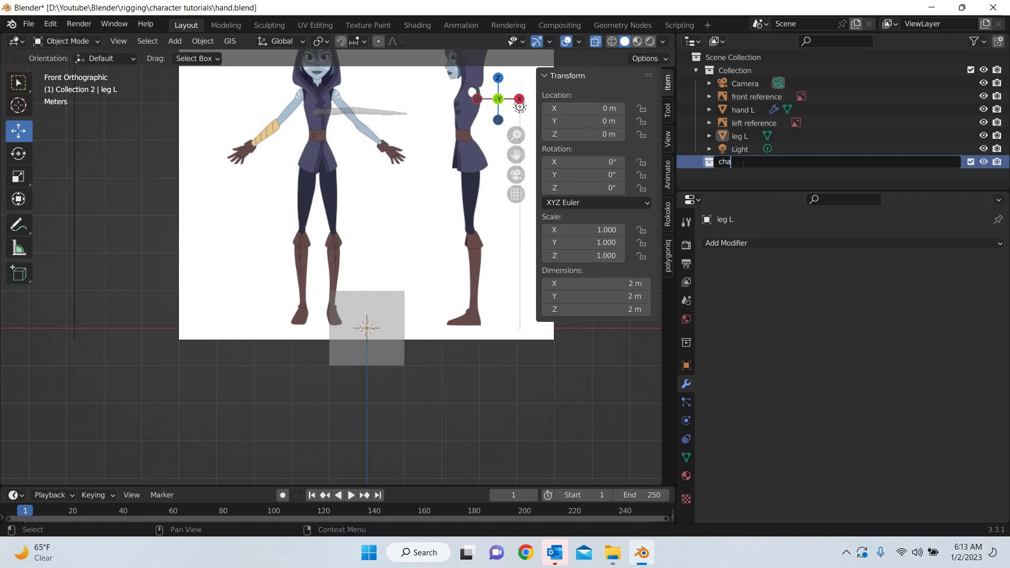
text(character)
key(Return)
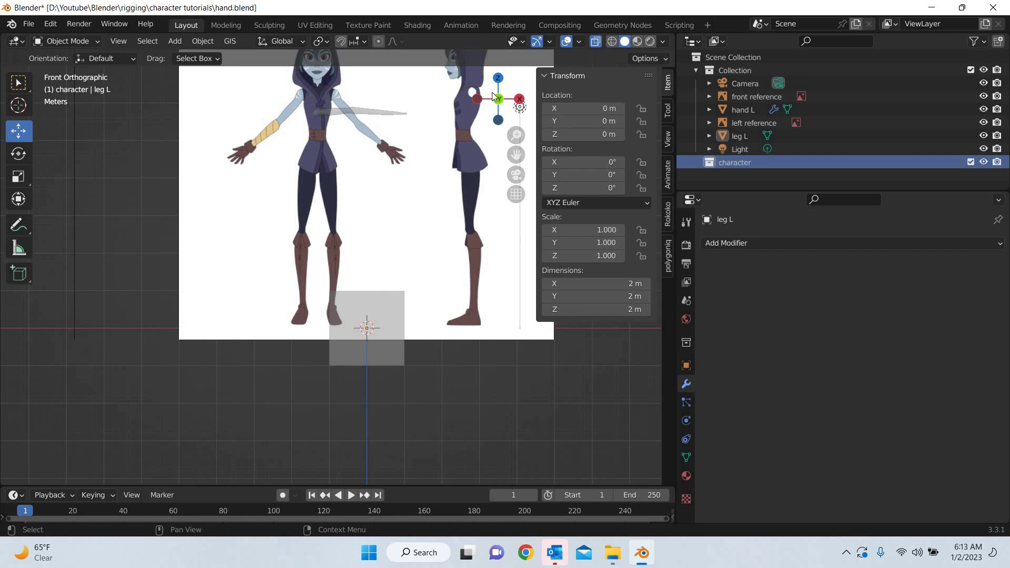
- Move the hand L and leg L objects into the character collection
click(744, 111)
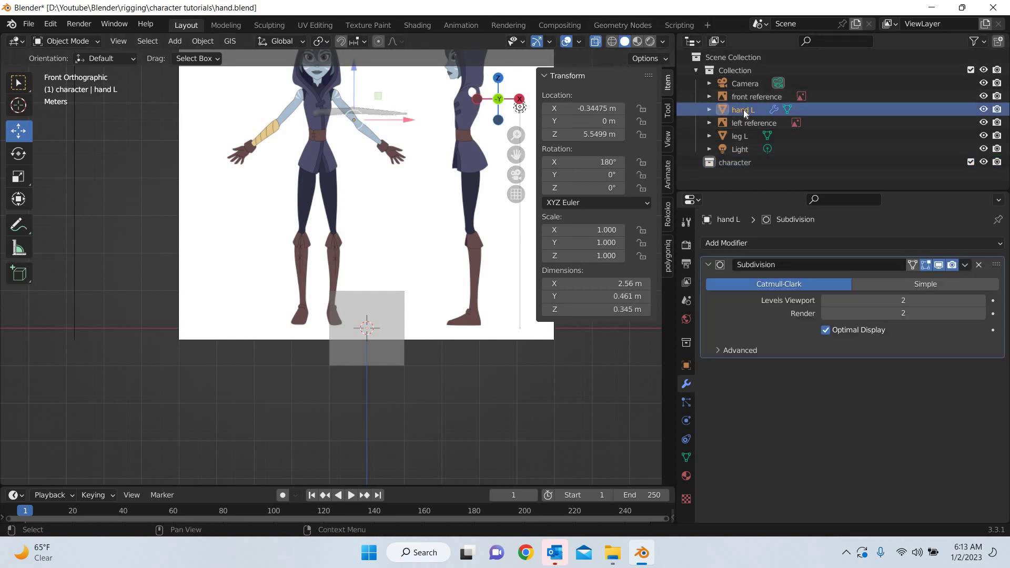
drag(741, 109, 737, 163)
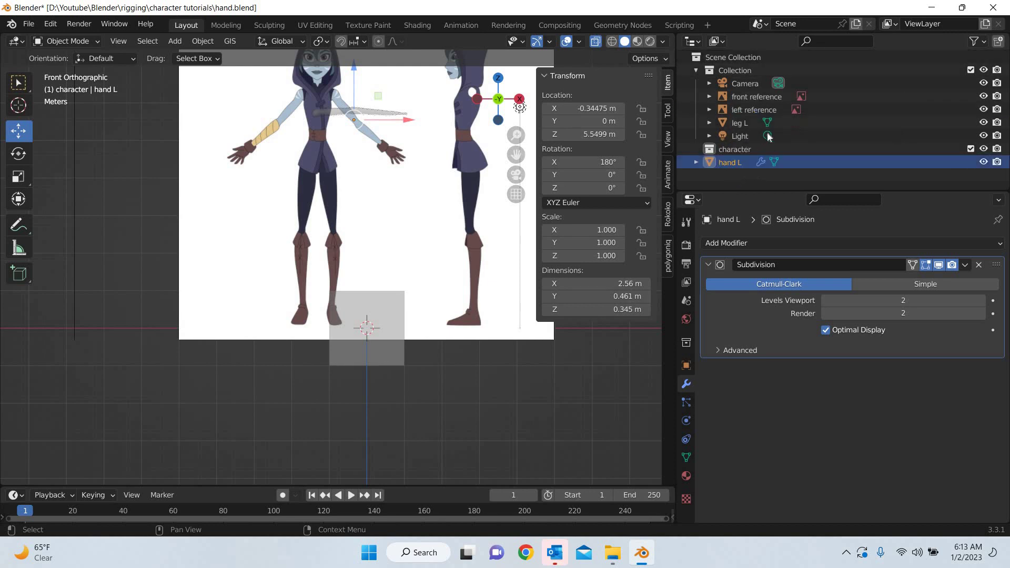
drag(739, 124, 735, 153)
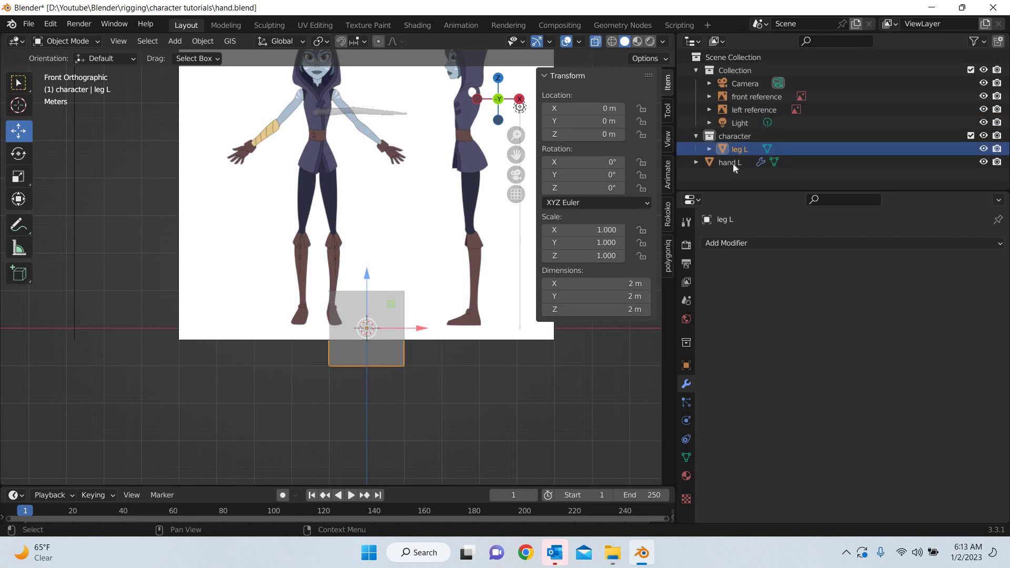
drag(738, 162, 741, 139)
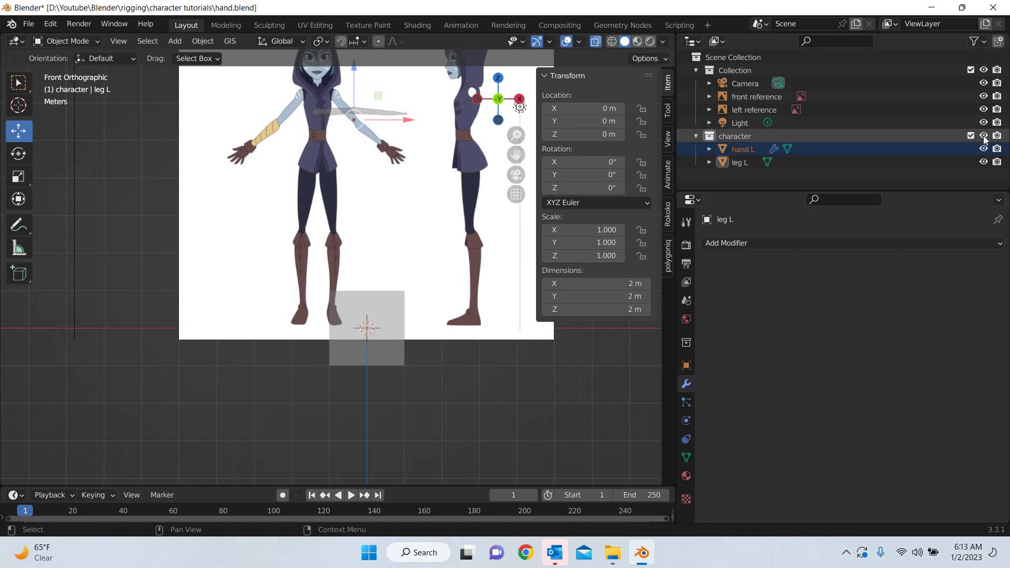
- Collapse the character collection, select the leg L cube and narrow the outliner area again
key(h)
key(alt+h)
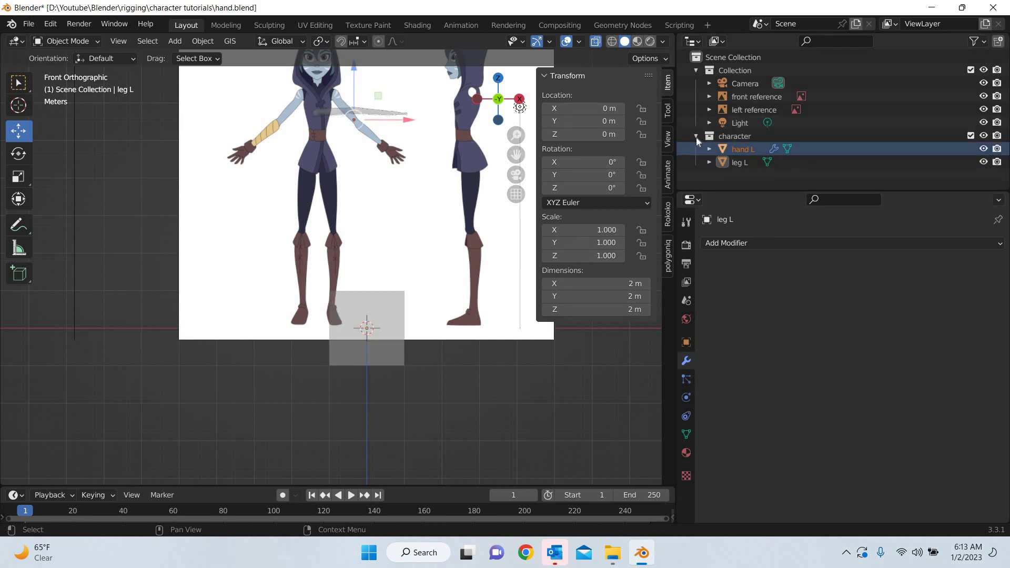
click(696, 136)
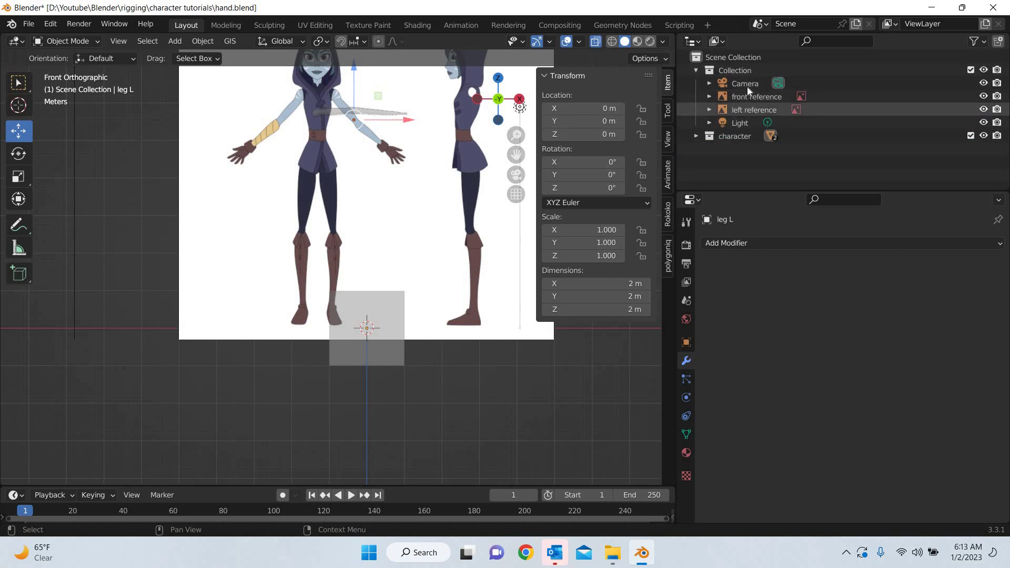
click(372, 363)
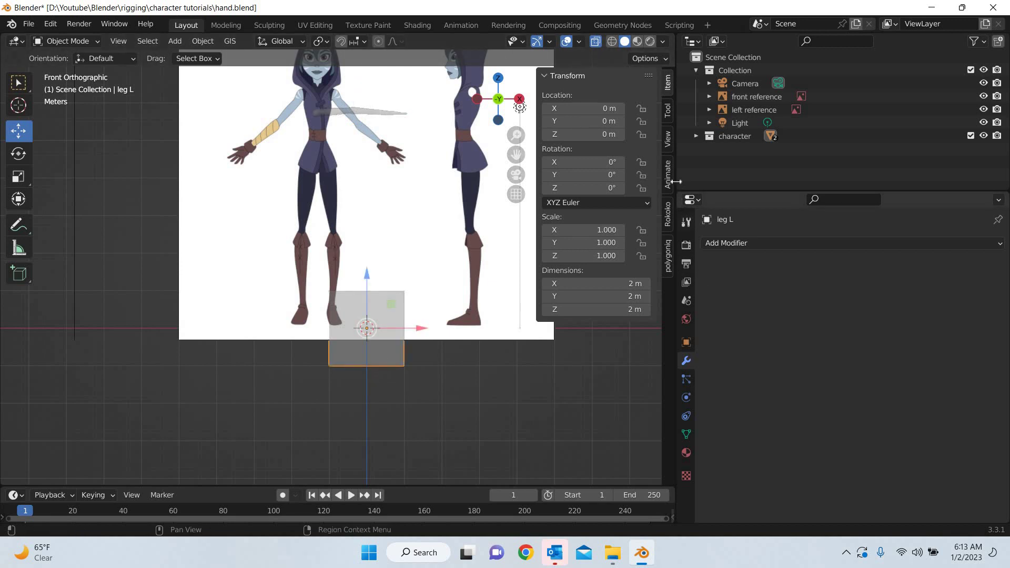
drag(846, 195, 849, 195)
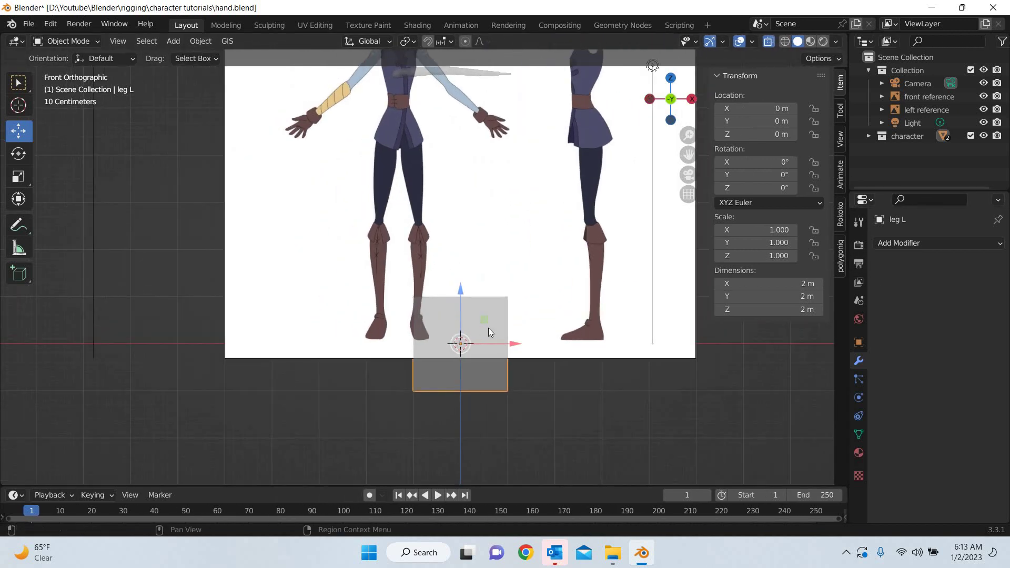
drag(490, 323, 438, 241)
scroll(440, 242, up, 4)
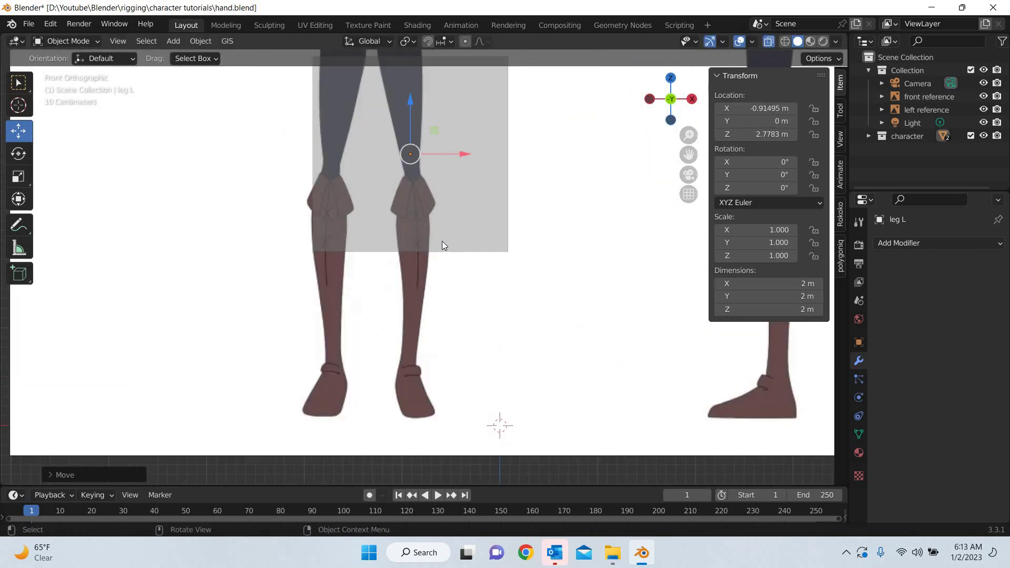
key(ctrl+z)
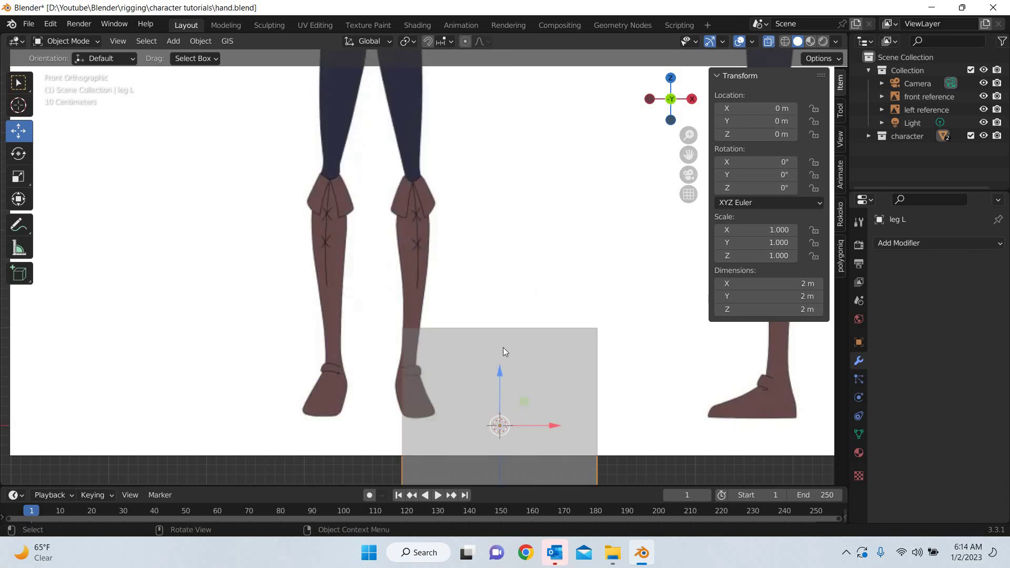
scroll(468, 299, down, 4)
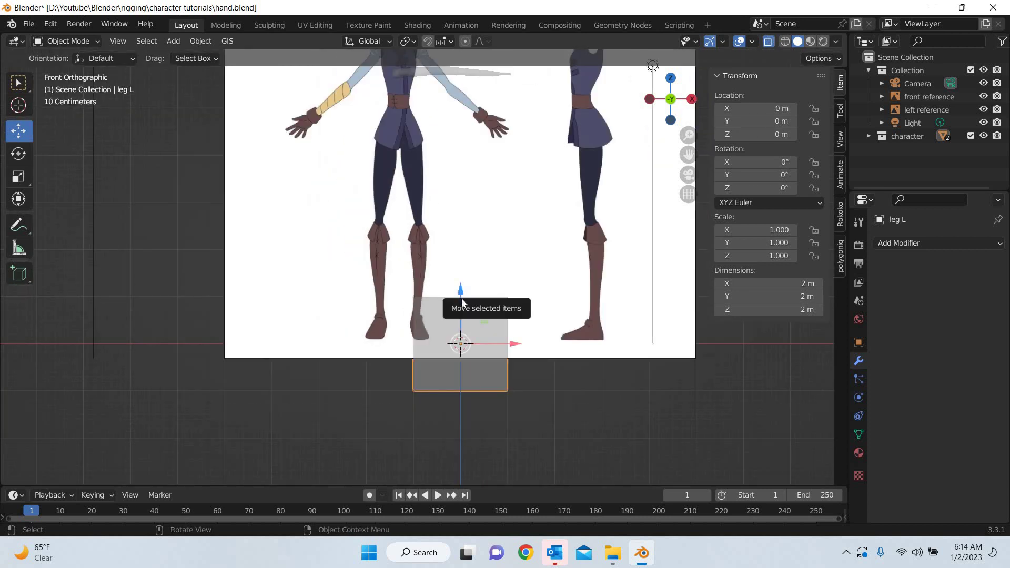
- Raise the leg L cube straight up along Z to about 3.76 m, level with the character's thighs
click(481, 286)
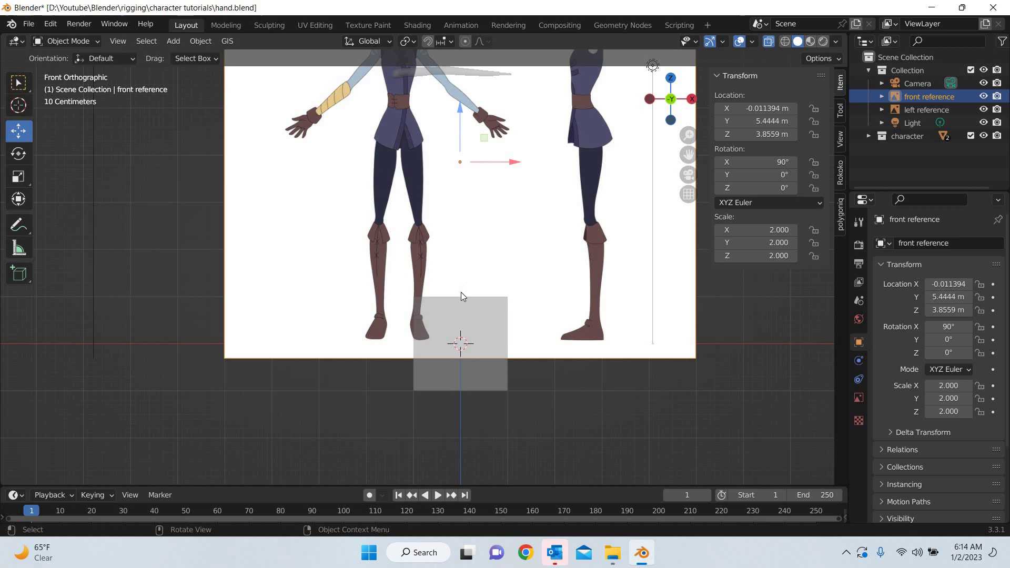
click(460, 292)
drag(460, 289, 468, 109)
- Move the front reference image along the X axis until the front-facing character is centred on the world's vertical axis
shift+middle_drag(505, 243, 420, 383)
click(431, 301)
key(g)
key(x)
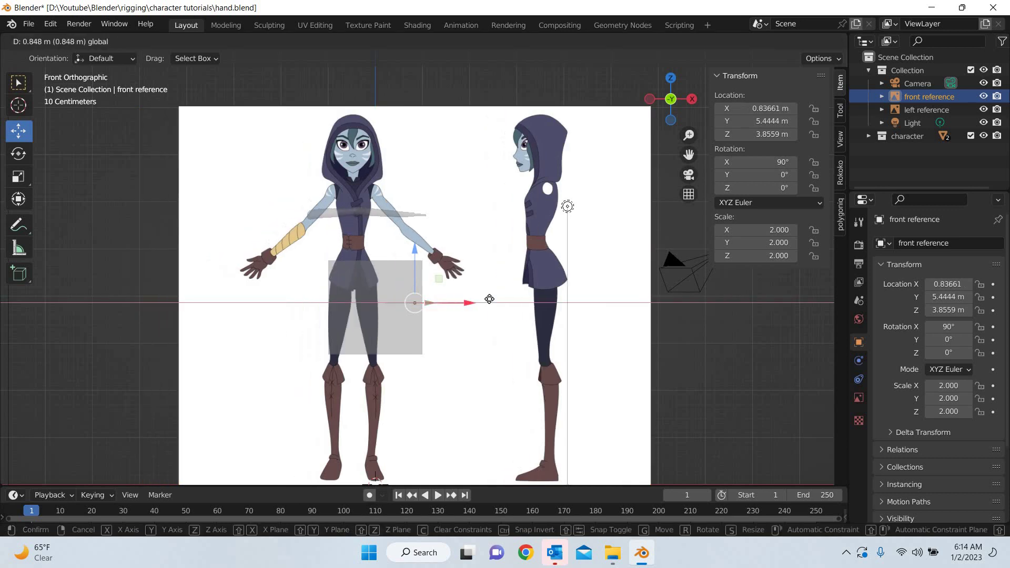
click(424, 344)
- In Edit Mode on leg L, move the cube's inner-side vertices along X to about -0.226 m, at the thigh's inner edge
click(423, 345)
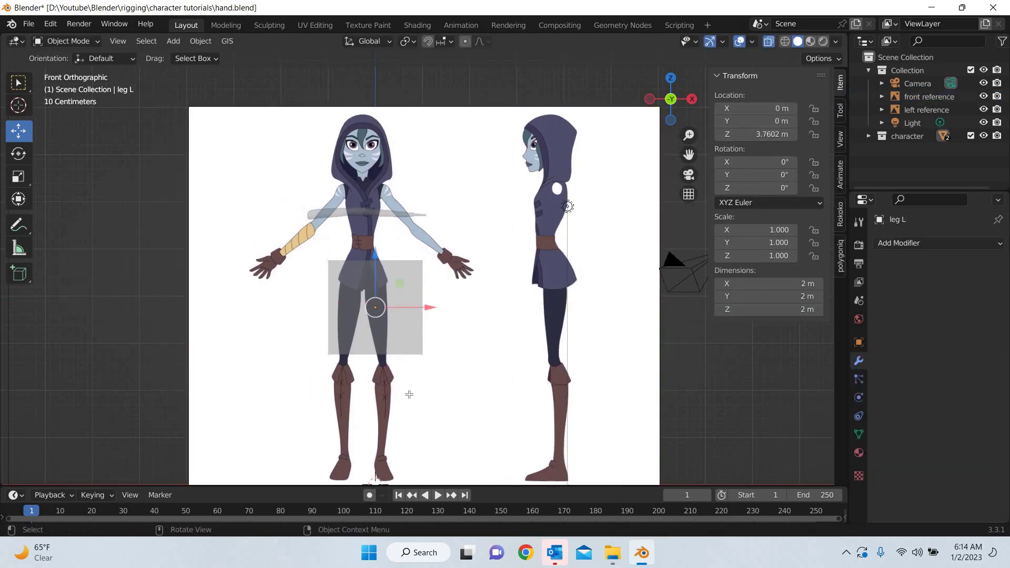
key(Tab)
scroll(409, 392, up, 6)
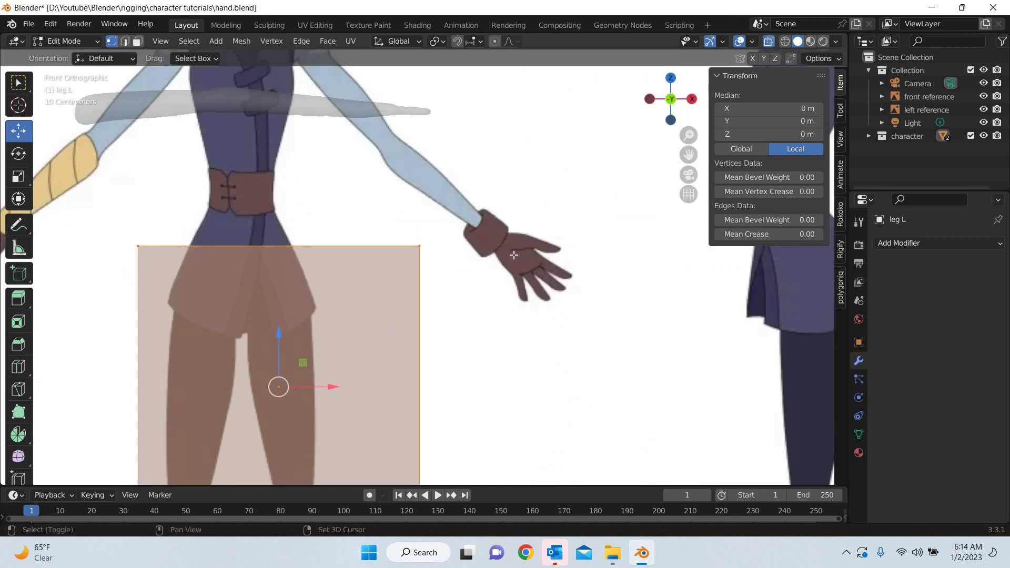
shift+middle_drag(513, 255, 611, 107)
drag(155, 79, 266, 433)
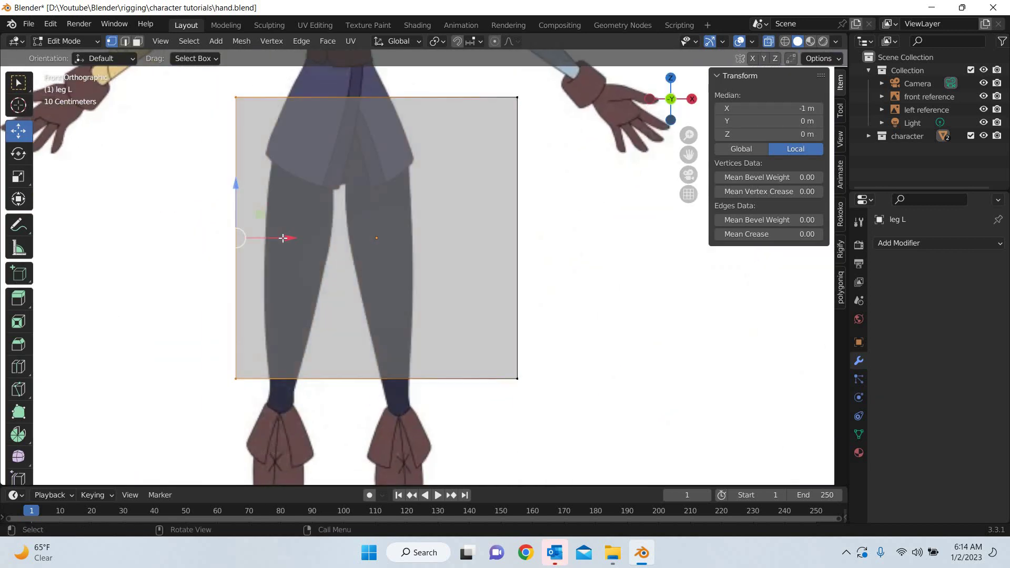
drag(288, 238, 395, 238)
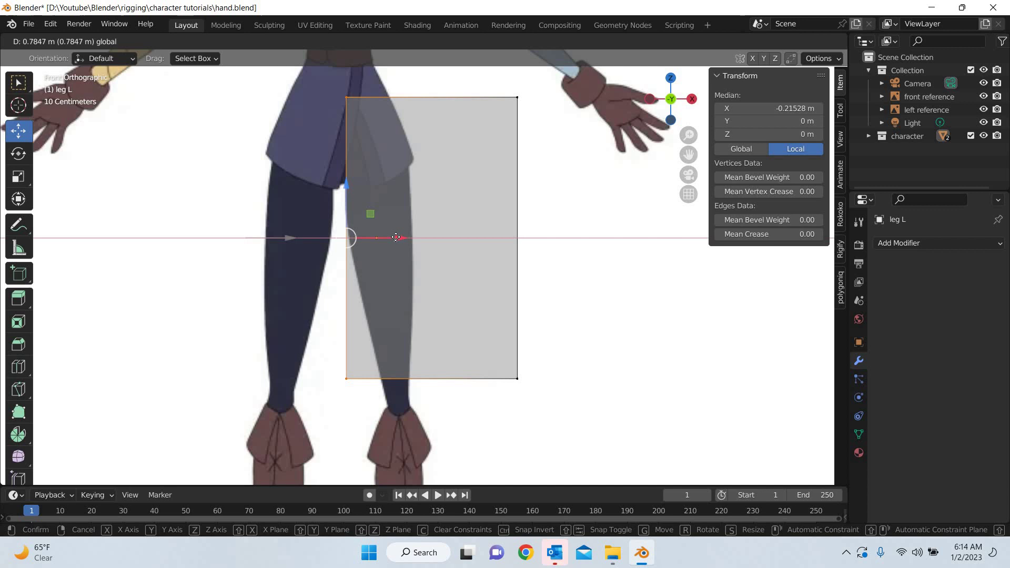
drag(368, 207, 367, 207)
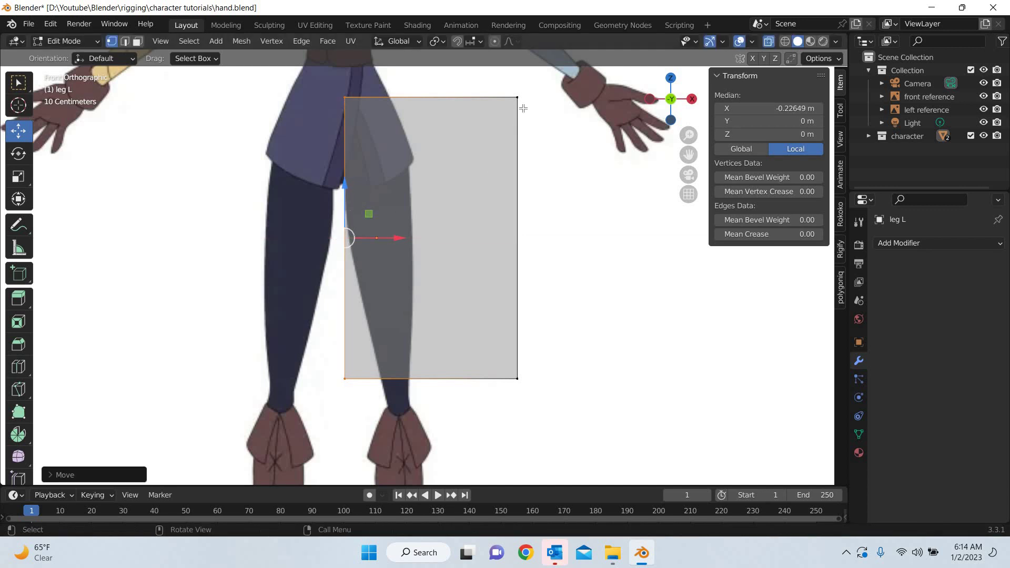
- Move the cube's outer-side vertices inward along X to the outer outline of the thigh
drag(562, 238, 505, 242)
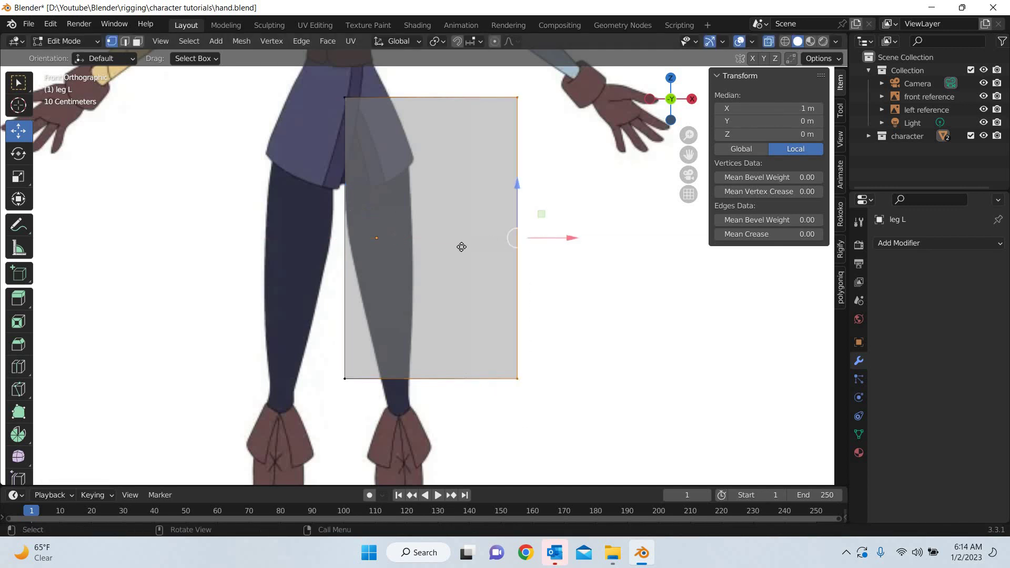
key(g)
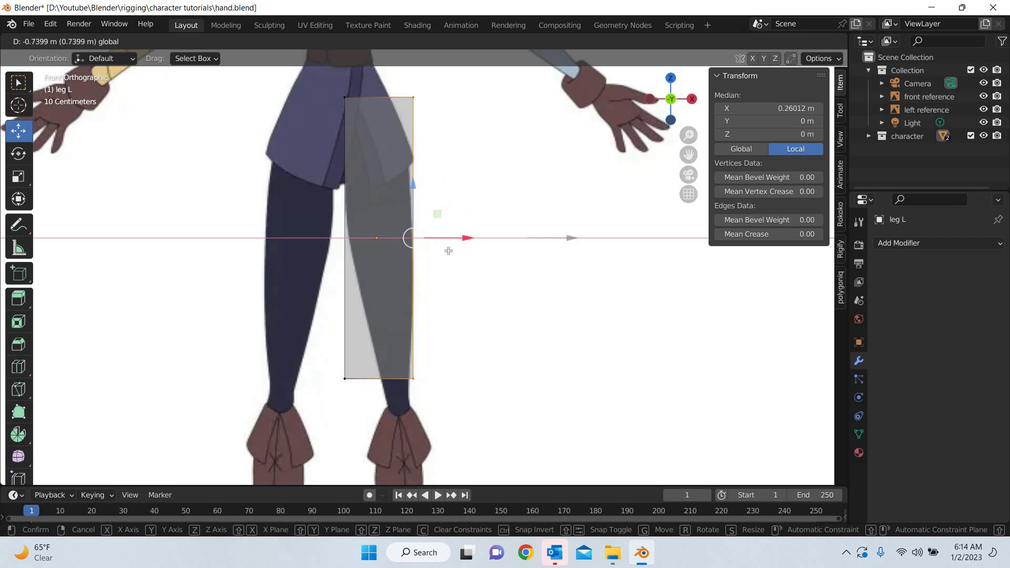
click(457, 318)
- Lower leg L's top vertices along Z to a local height of about 0.667 m, near the hem of the tunic
shift+middle_drag(424, 207, 424, 322)
drag(446, 234, 321, 187)
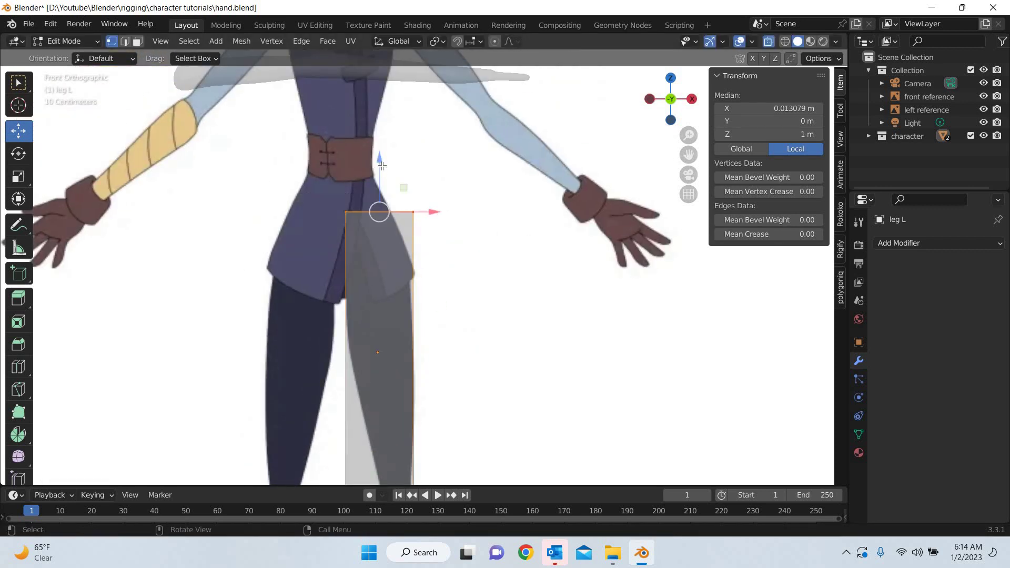
key(g)
key(z)
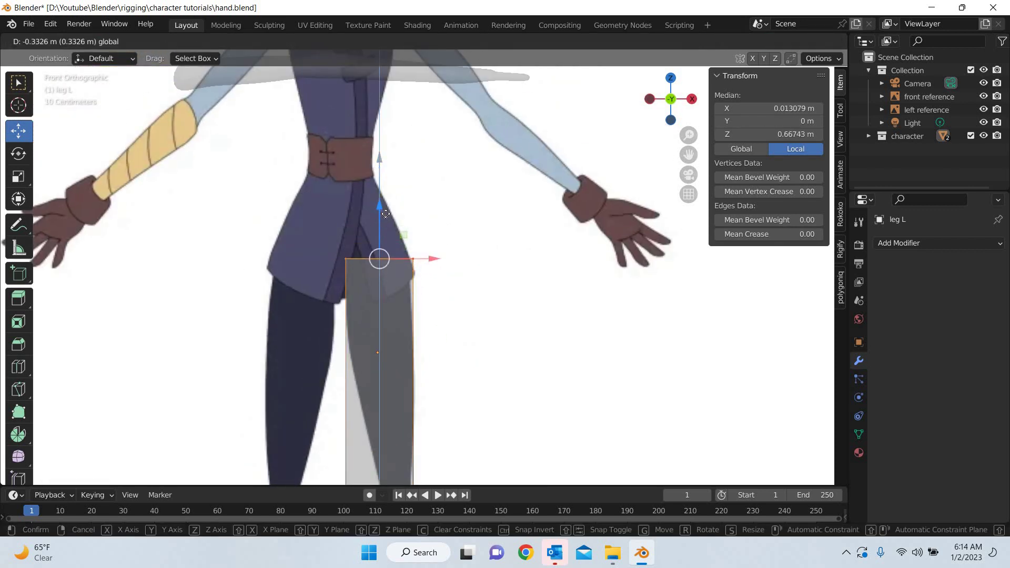
click(313, 256)
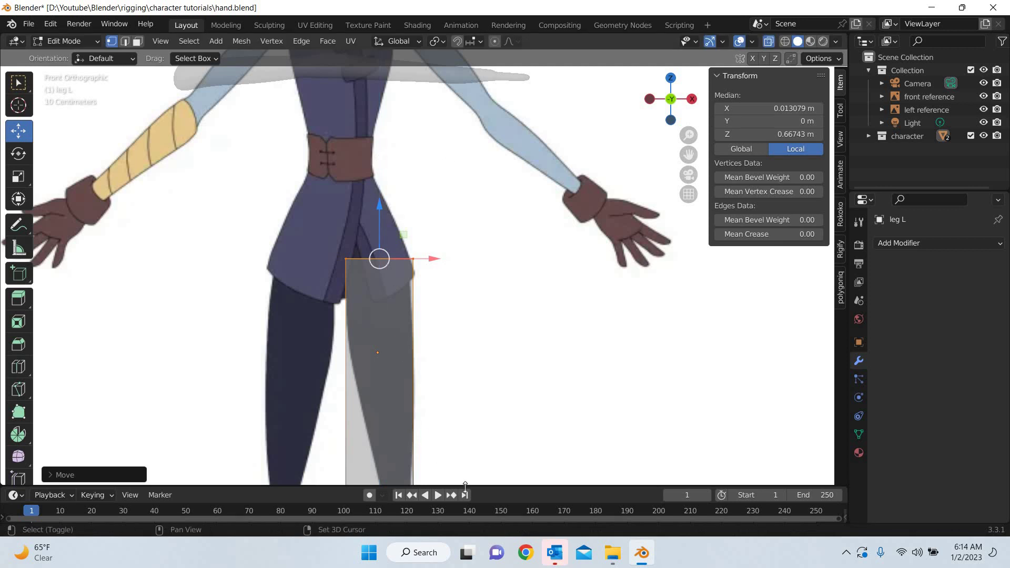
- Move leg L's bottom vertices down along Z to about -3.26 m, at the character's ankle
shift+middle_drag(464, 483, 486, 51)
shift+scroll(466, 171, up, 4)
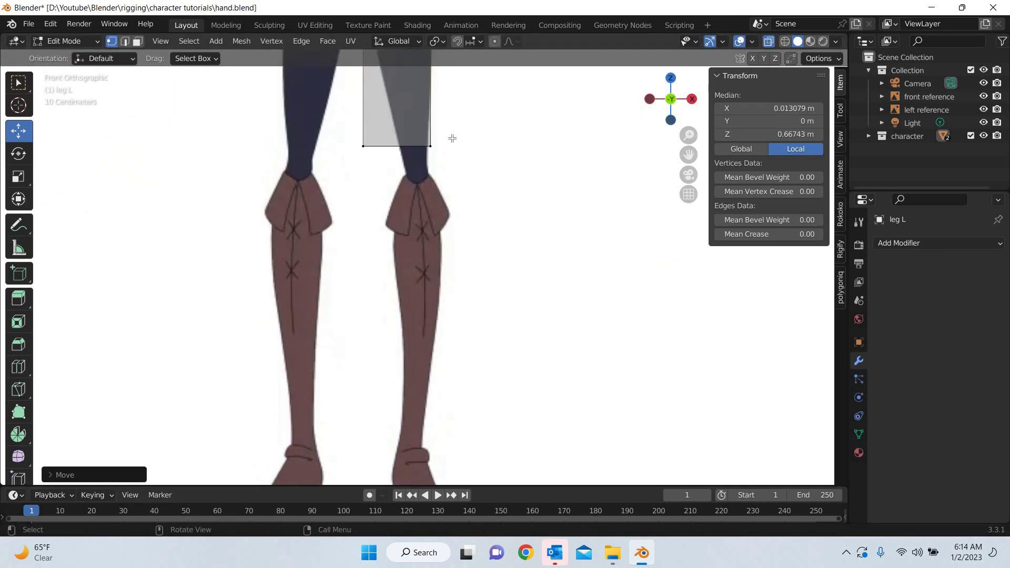
drag(468, 176, 292, 138)
key(g)
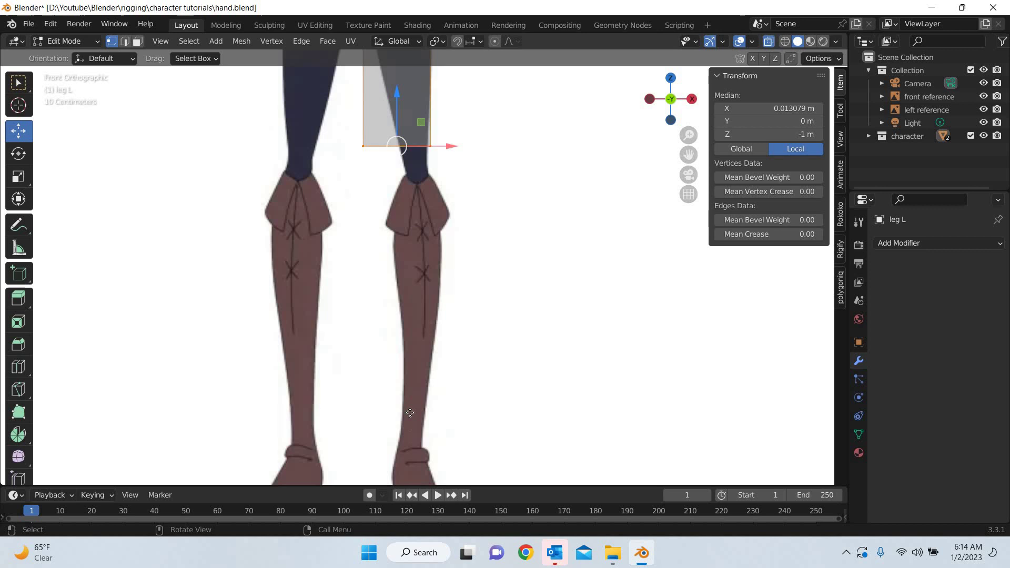
key(g)
key(z)
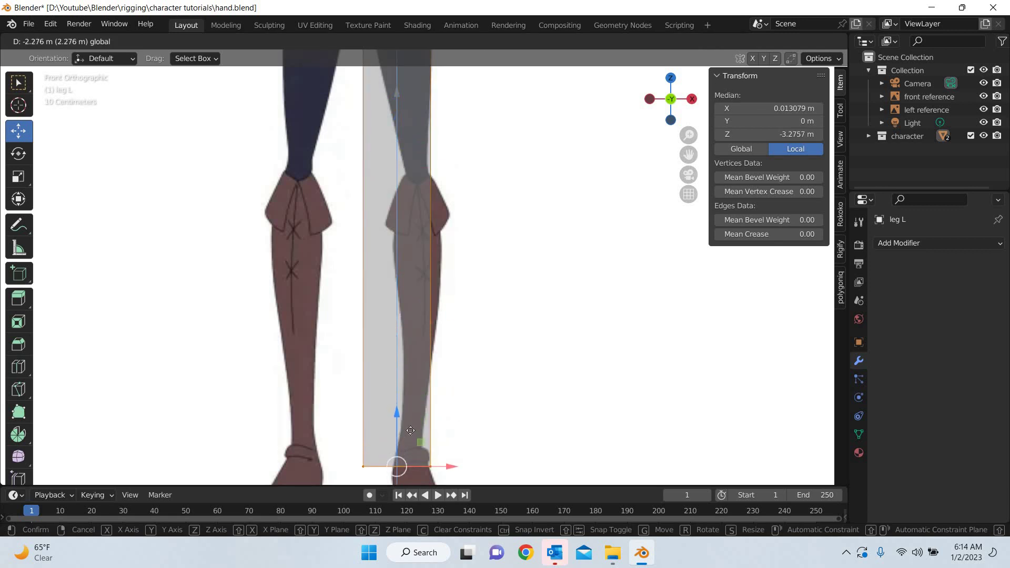
drag(441, 428, 440, 428)
- Narrow the bottom vertices along X to the ankle's width and move them along X to about 0.142 m
scroll(460, 253, down, 5)
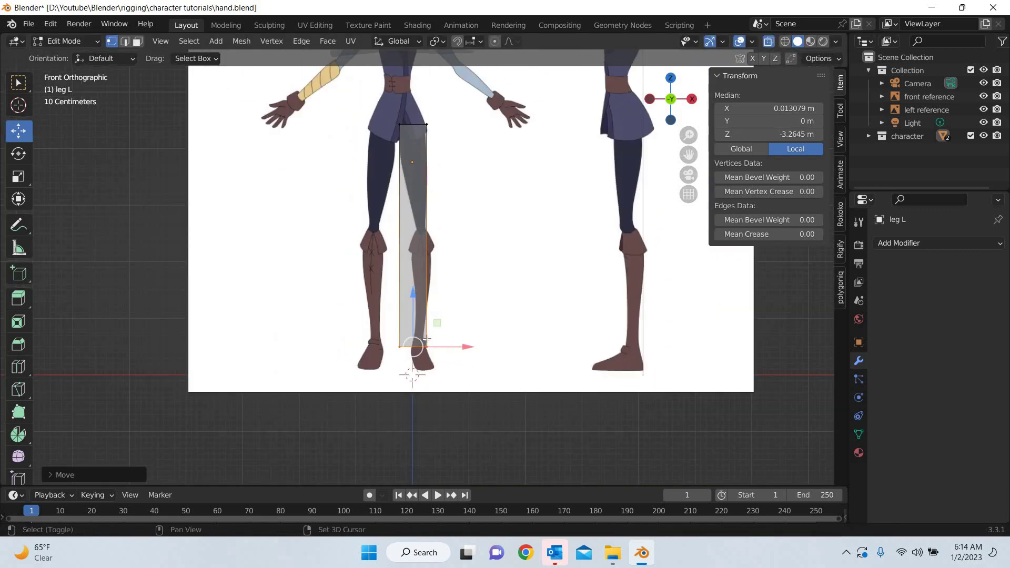
shift+middle_drag(467, 297, 430, 384)
scroll(425, 429, up, 3)
shift+middle_drag(315, 403, 339, 212)
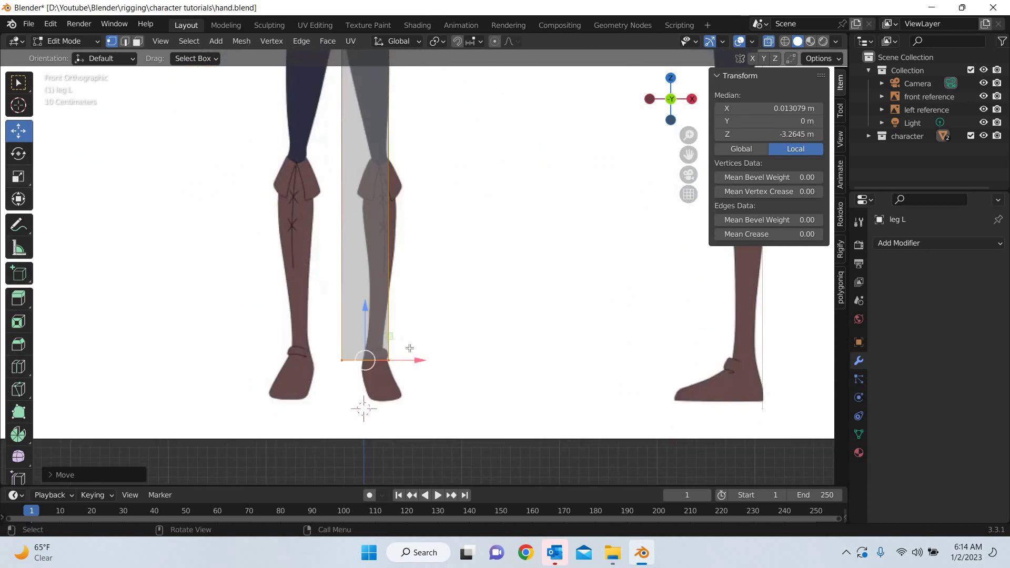
click(19, 176)
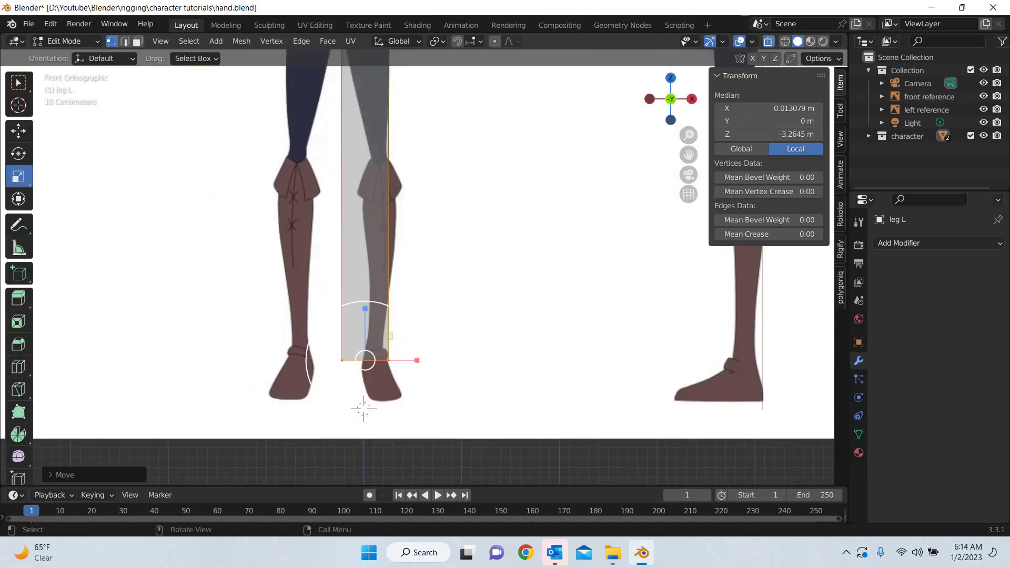
drag(417, 339, 414, 360)
key(shift+space)
key(g)
- Scale the bottom vertices along Y to match the ankle's thickness in the side reference
middle_drag(454, 349, 454, 347)
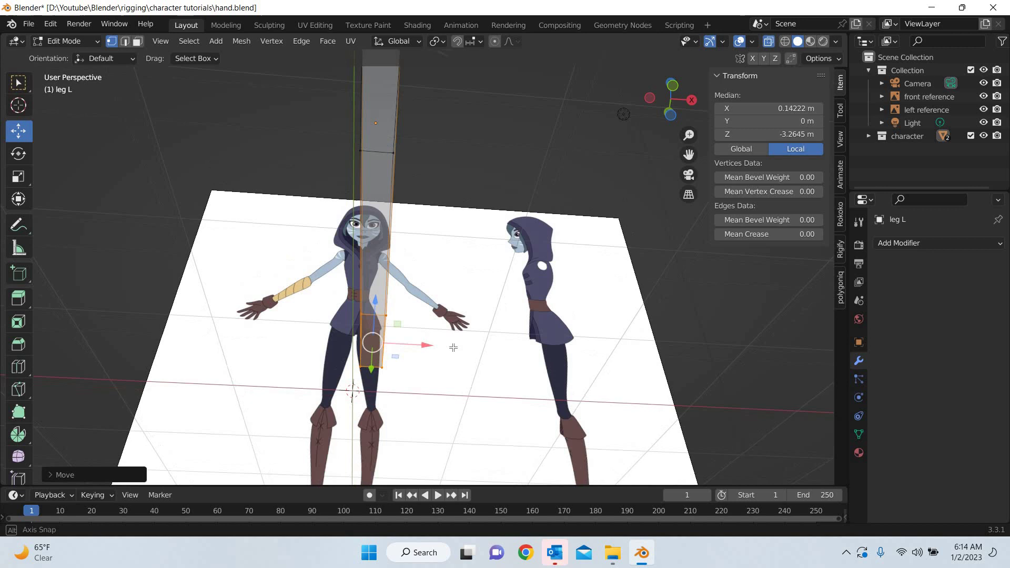
key(KP_3)
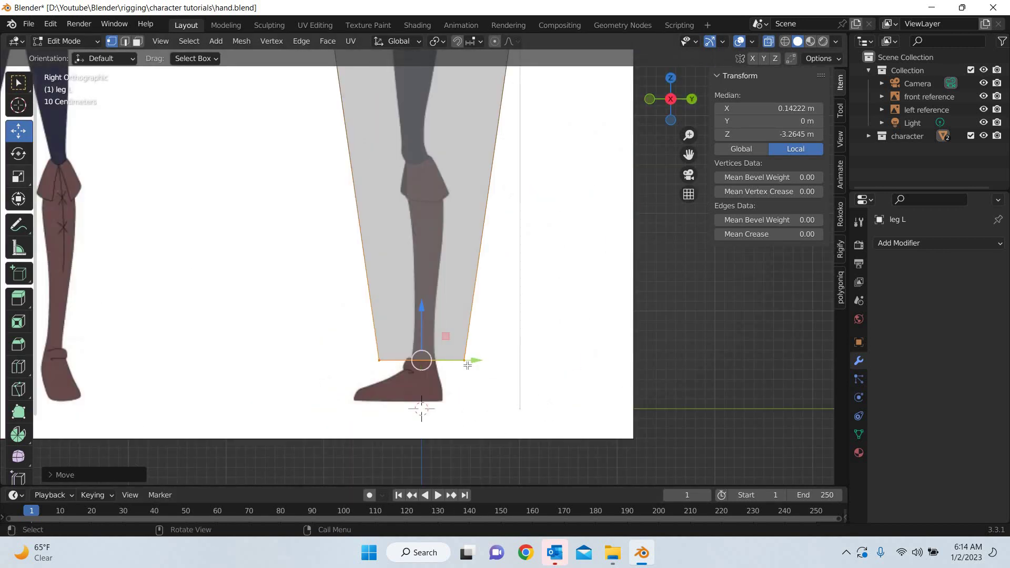
key(shift+space)
key(s)
drag(473, 360, 438, 361)
- Narrow the leg's top vertices along Y to the thigh's depth and shift them along Y to about -0.043 m
shift+middle_drag(458, 78, 503, 230)
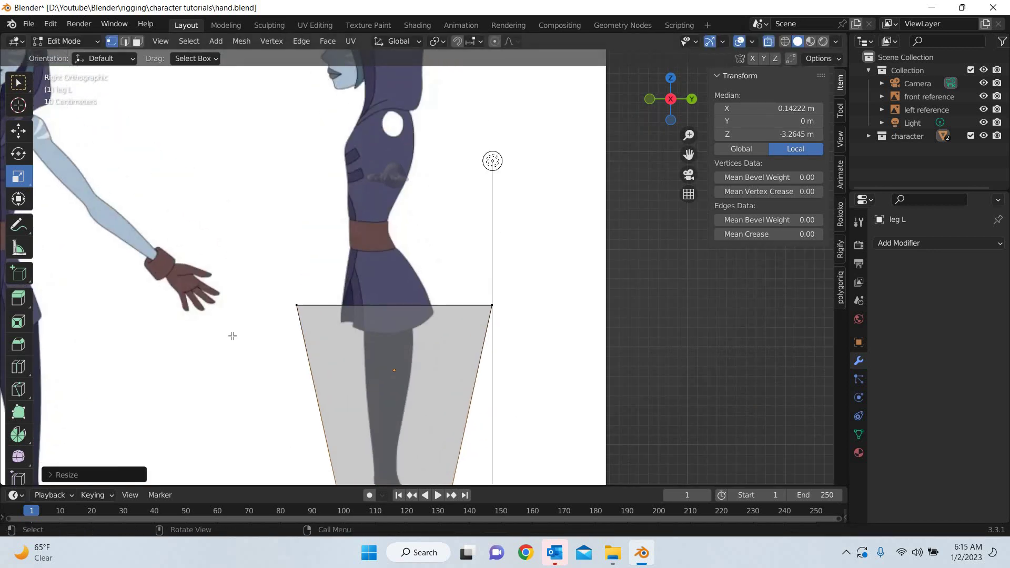
alt+click(439, 305)
drag(446, 305, 494, 400)
click(18, 129)
- Widen the leg's top face slightly along X
middle_drag(495, 400, 391, 356)
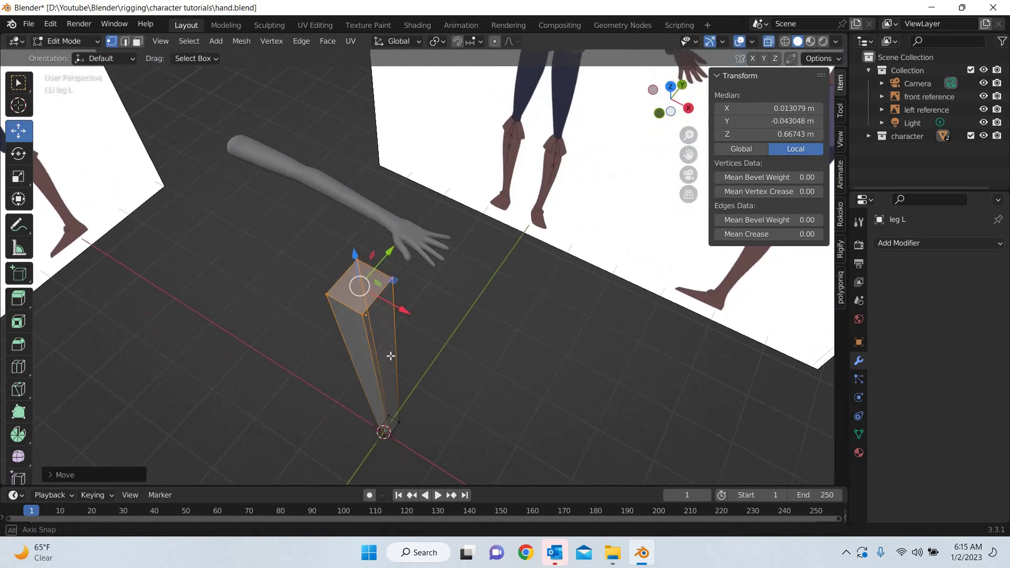
scroll(240, 273, up, 3)
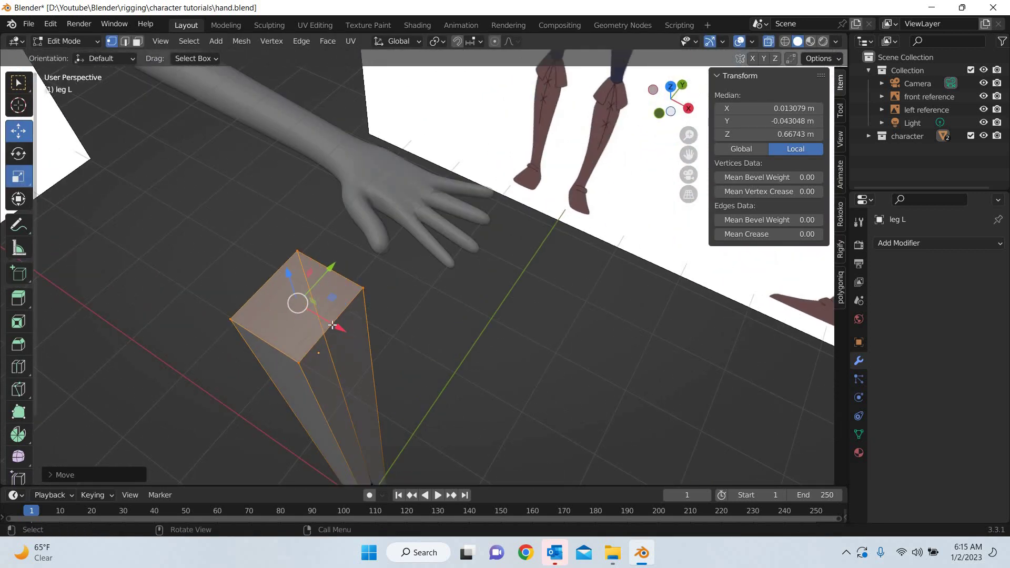
key(shift+space)
key(s)
drag(339, 328, 456, 393)
- Select the face at the leg's ankle end and adjust its scale
scroll(478, 393, down, 5)
middle_drag(479, 393, 437, 338)
click(358, 320)
drag(315, 312, 431, 402)
drag(420, 348, 422, 377)
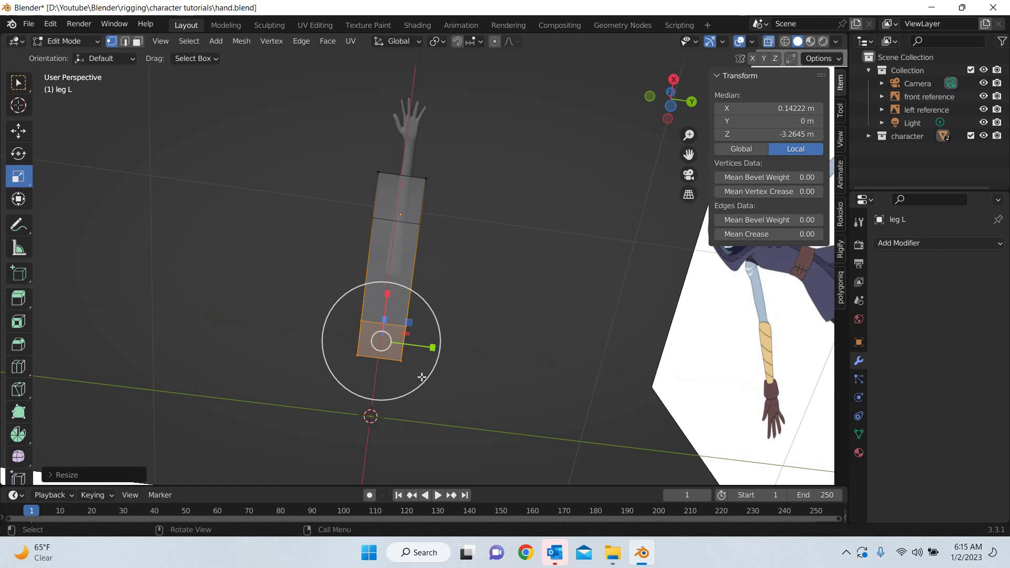
- Extrude the ankle face down along Z to about -3.56 m, inside the foot of the front reference
key(KP_1)
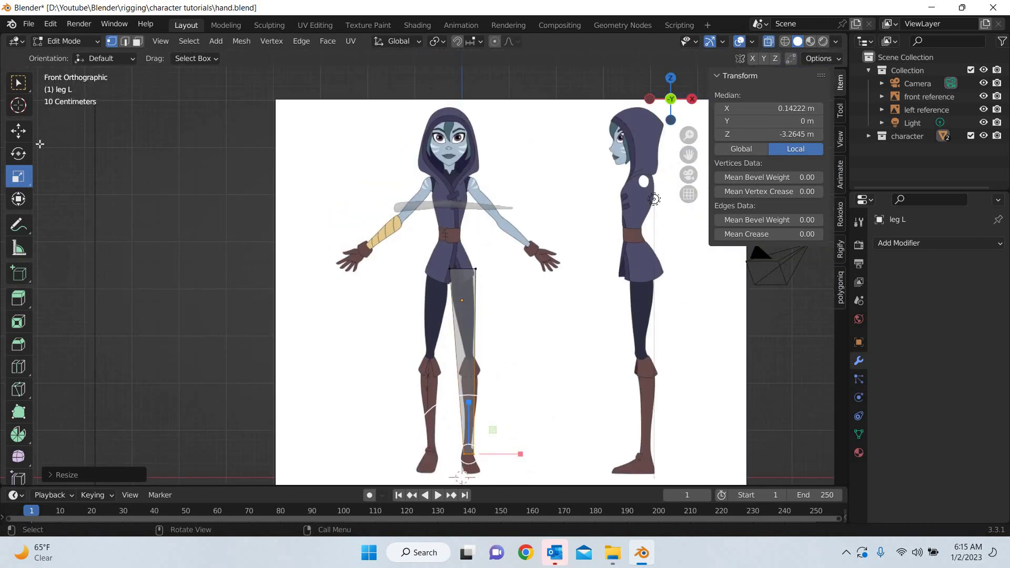
key(shift+space)
key(g)
shift+middle_drag(497, 276, 465, 130)
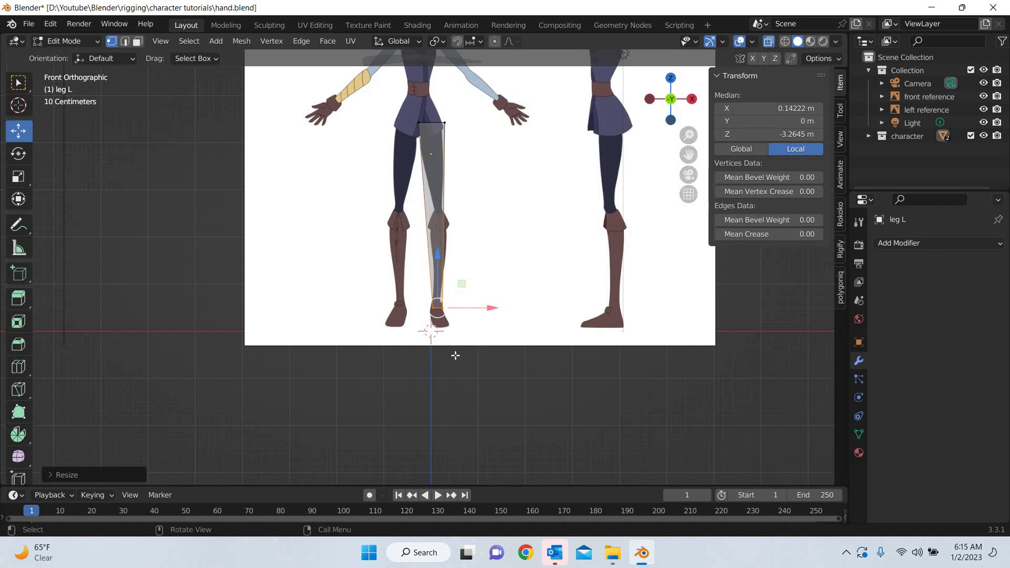
scroll(464, 368, up, 5)
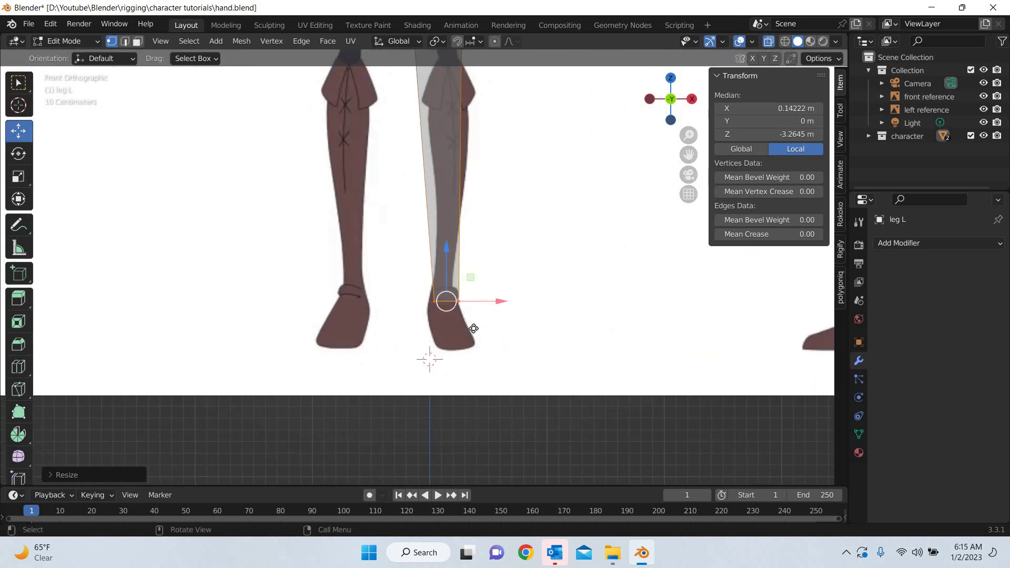
key(e)
click(478, 358)
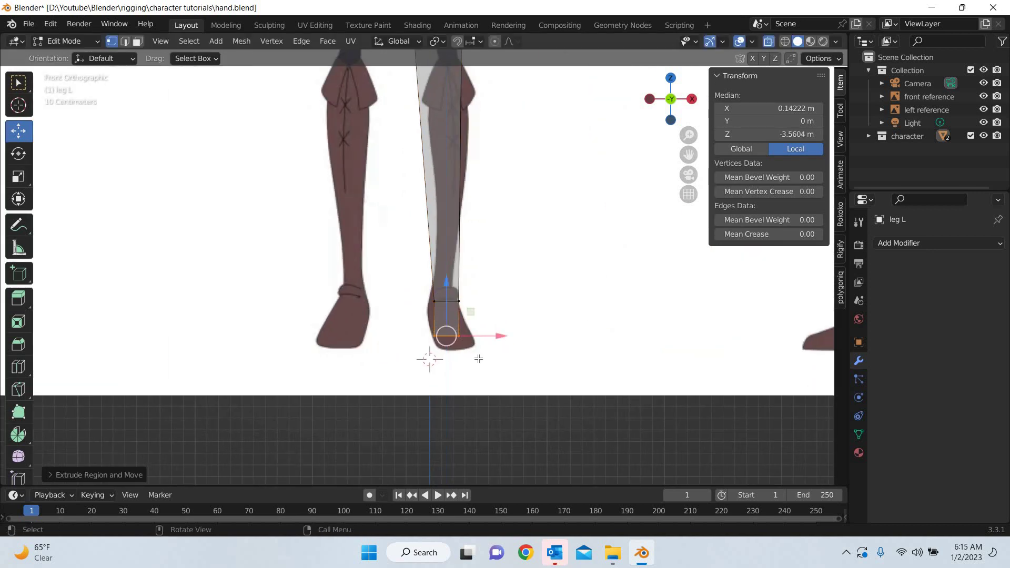
- Lower the extruded end along Z to about -3.68 m, level with the sole in the side reference
key(KP_3)
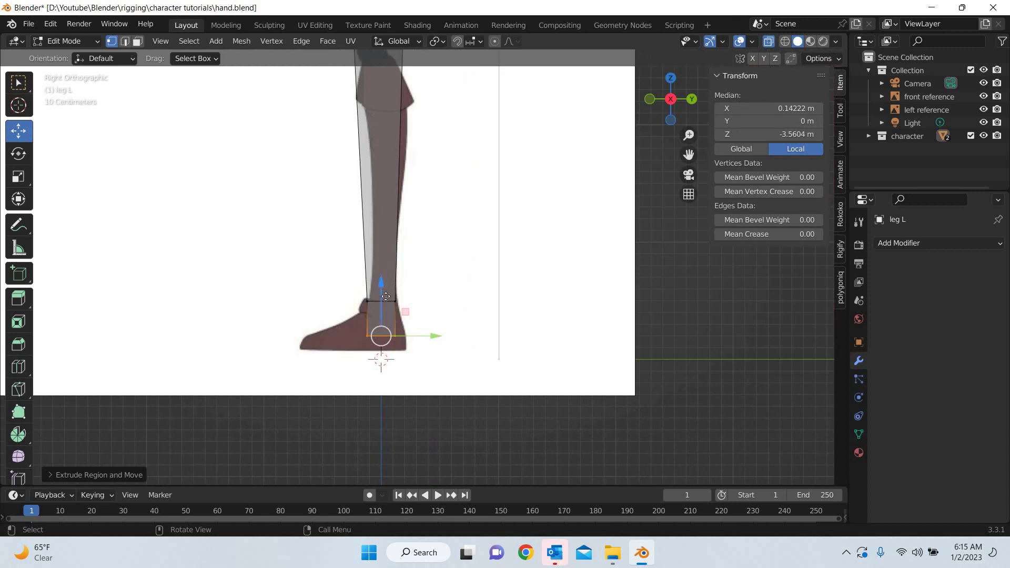
key(g)
key(z)
click(372, 292)
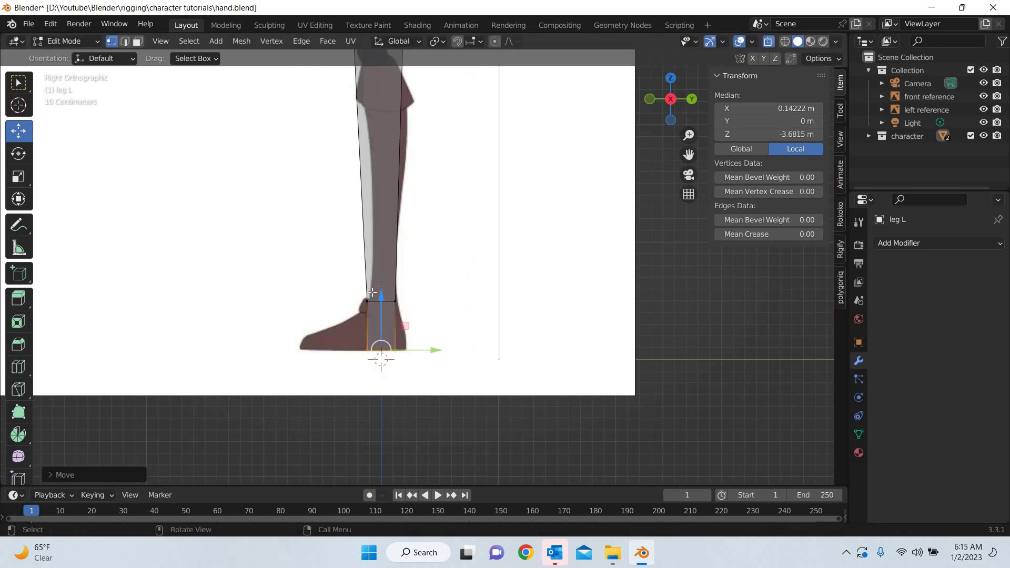
- Move the sole's rear vertices back along Y to about 0.214 m, at the heel's outline
drag(338, 315, 460, 284)
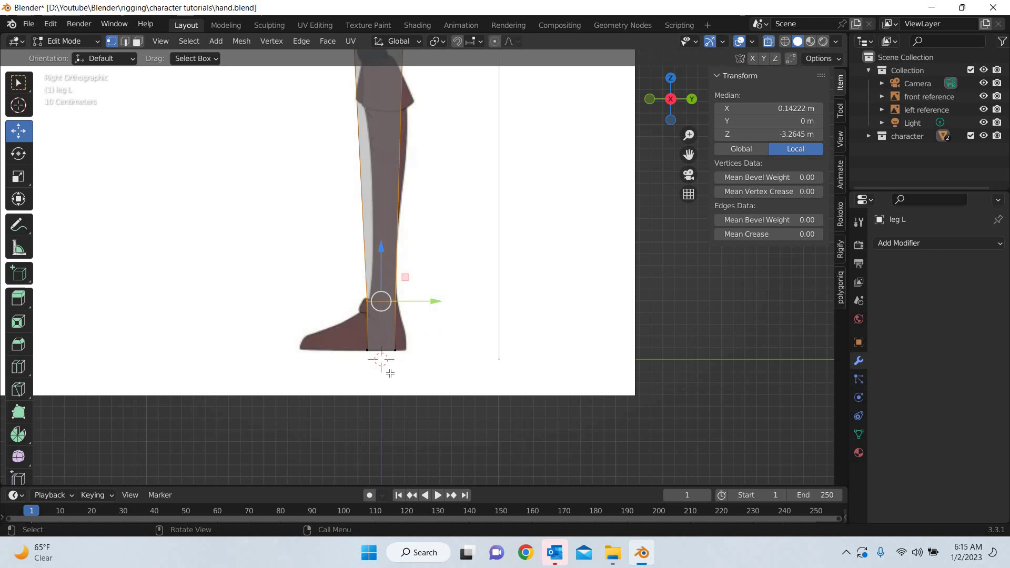
mouse_move(432, 357)
mouse_down()
mouse_move(385, 337)
mouse_move(442, 351)
mouse_up()
click(428, 367)
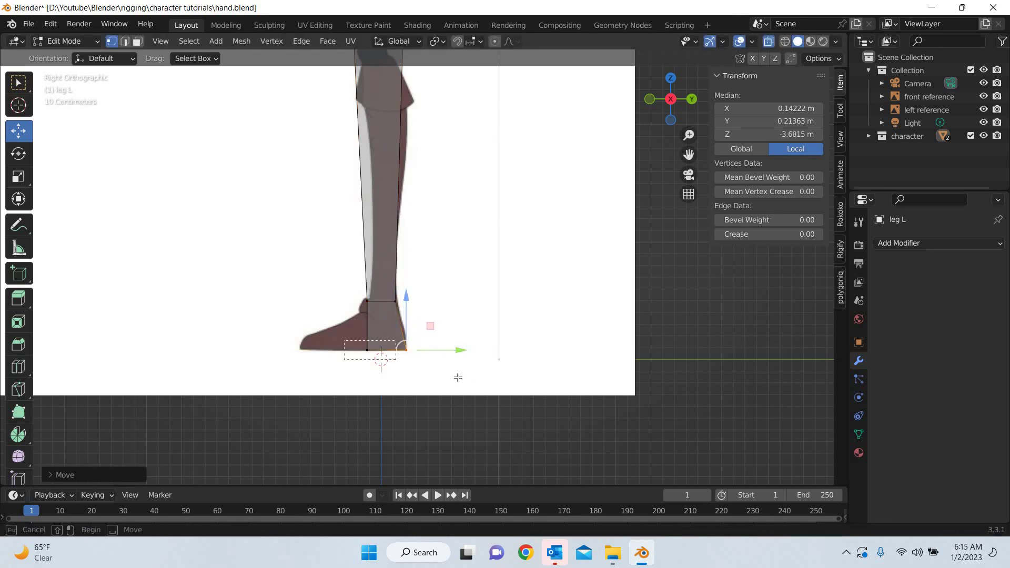
- Widen the sole vertices along X toward the foot's width in the front reference
key(KP_1)
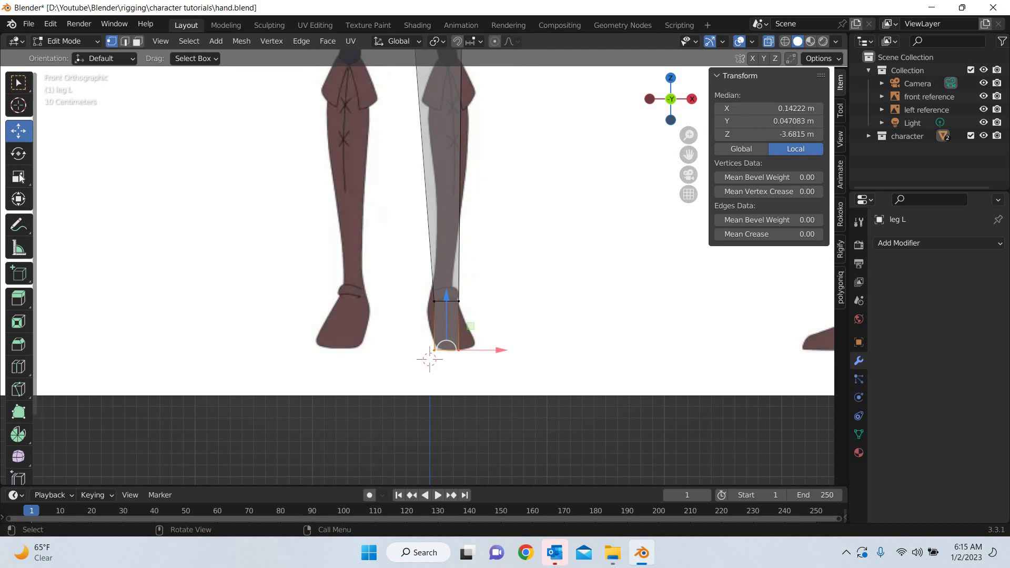
key(shift+space)
key(s)
drag(487, 350, 513, 353)
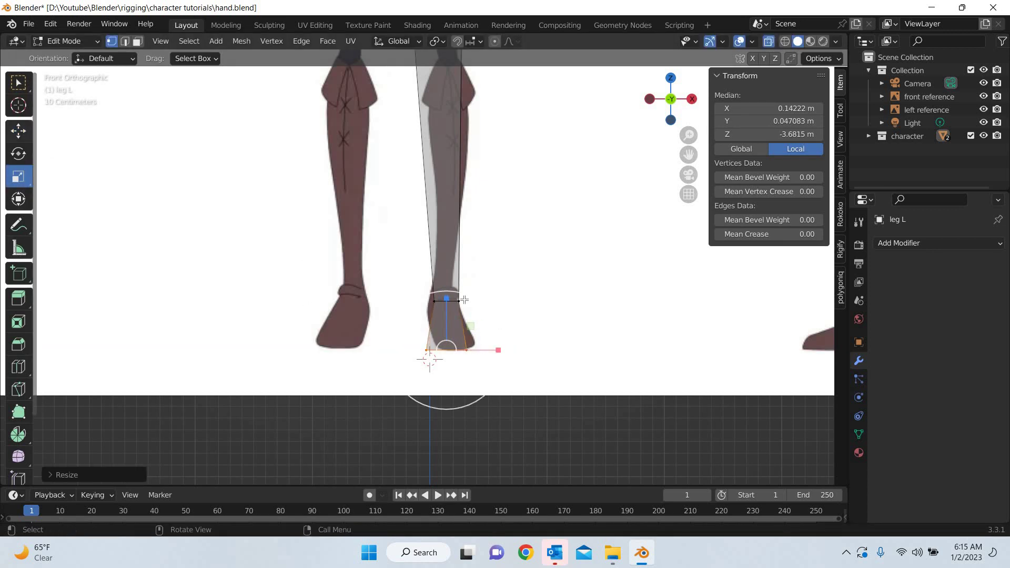
- Extrude the foot block's front face about 0.587 m forward to the toe tip and lower the toe's upper vertices to about -3.53 m in Z
click(18, 131)
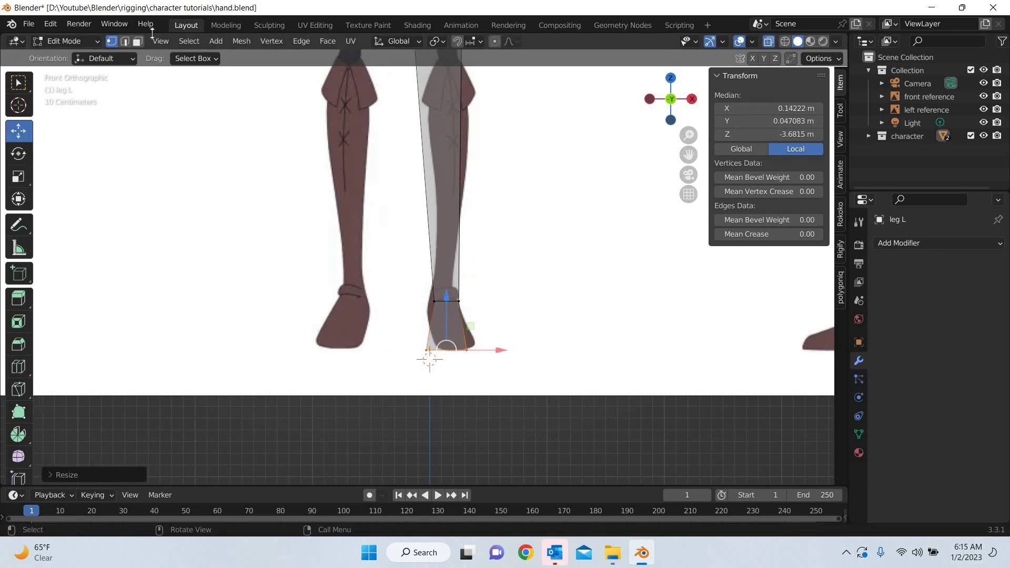
key(2)
click(464, 327)
middle_drag(205, 64, 158, 99)
key(3)
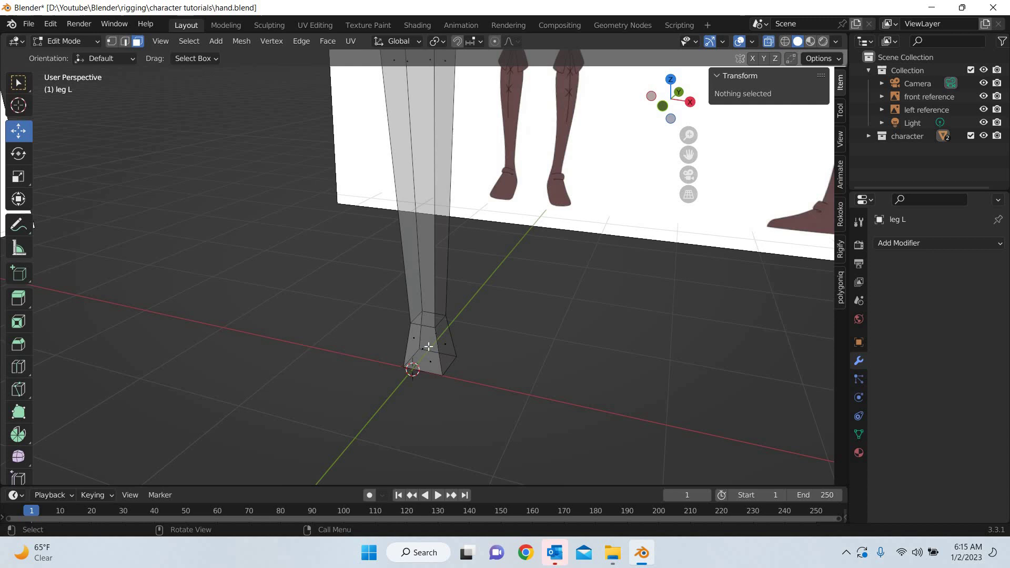
click(437, 349)
key(KP_3)
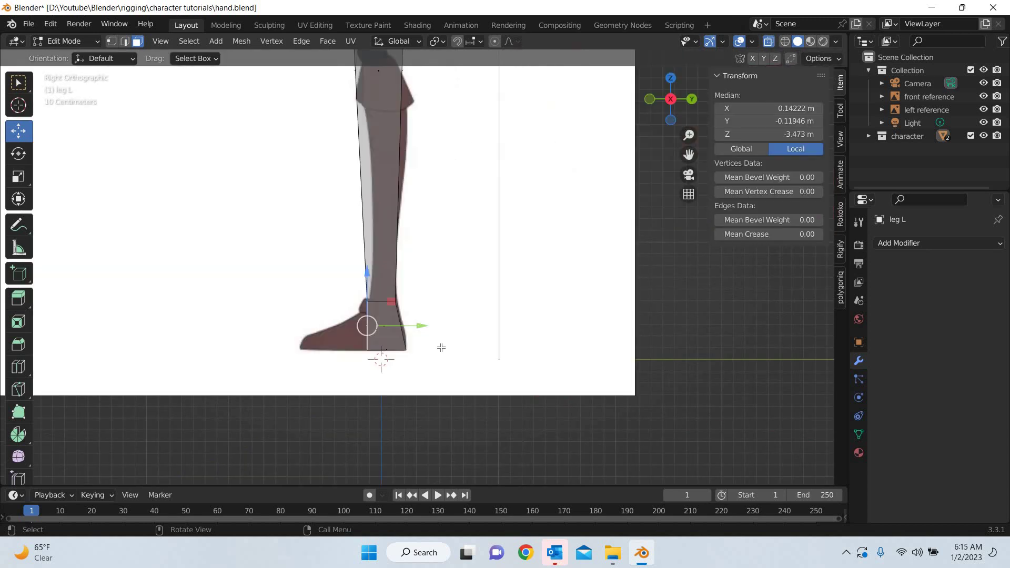
key(e)
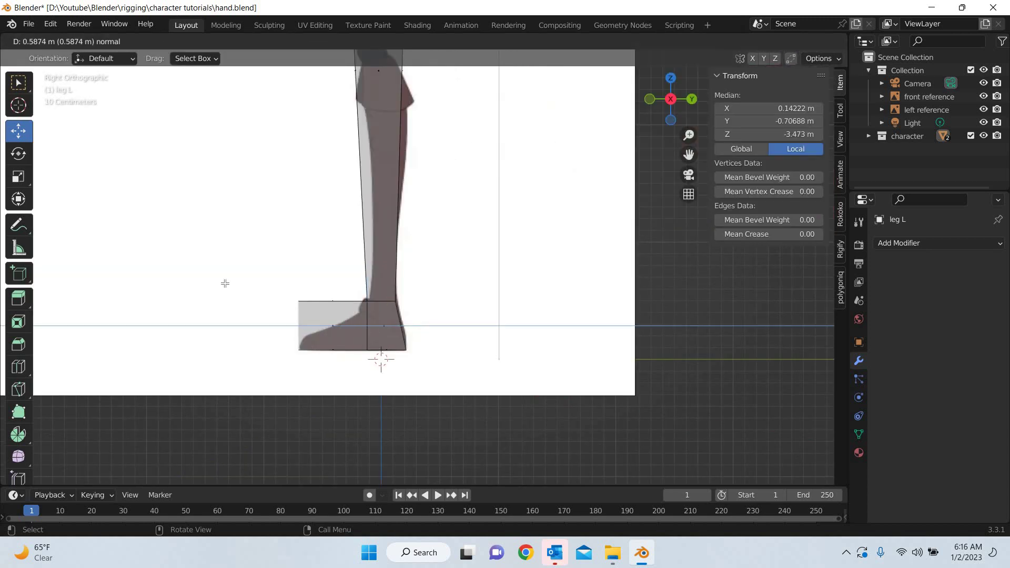
click(226, 284)
click(110, 42)
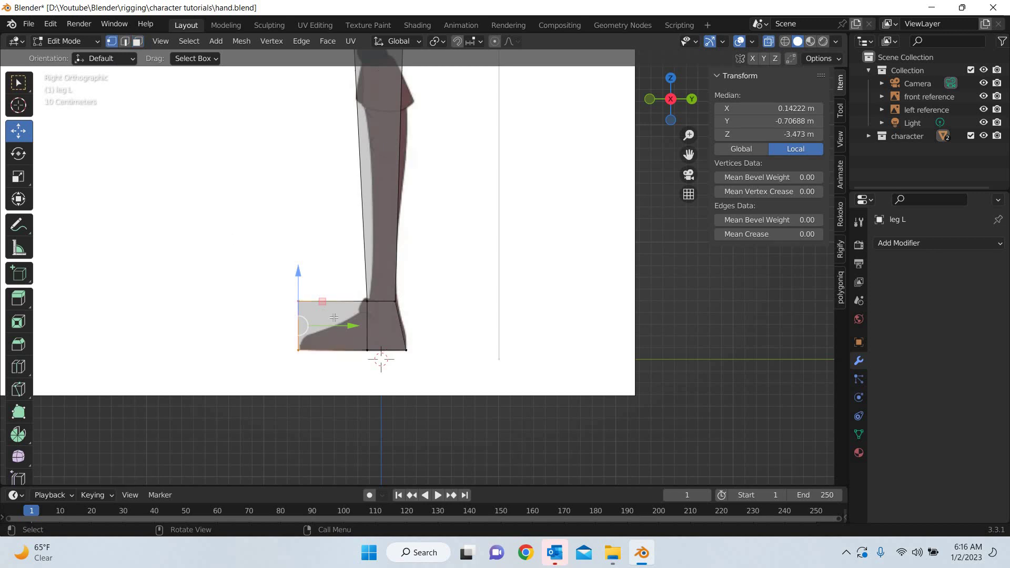
drag(234, 239, 301, 324)
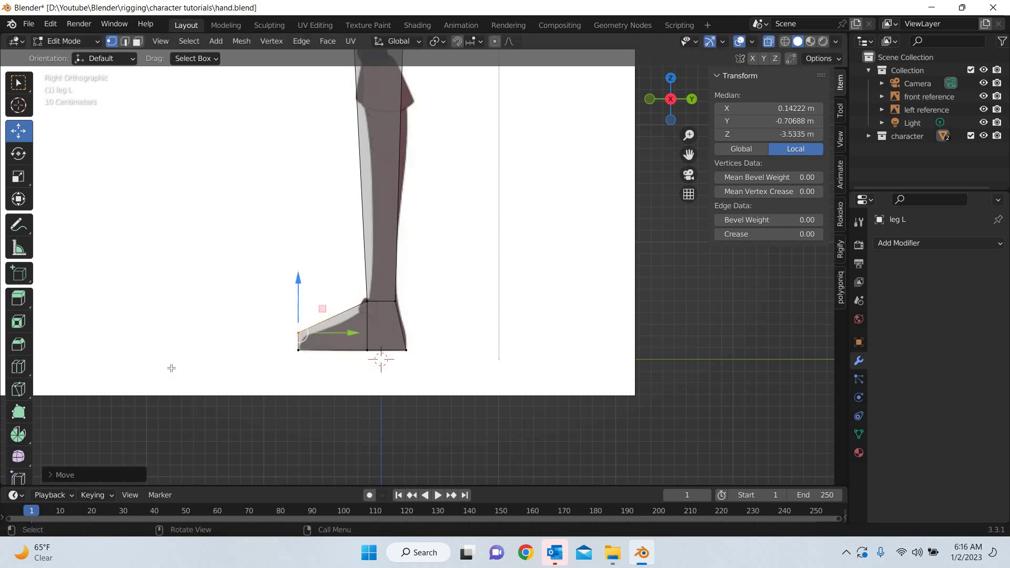
- Add two vertical loop cuts close together across the front part of the foot
click(18, 367)
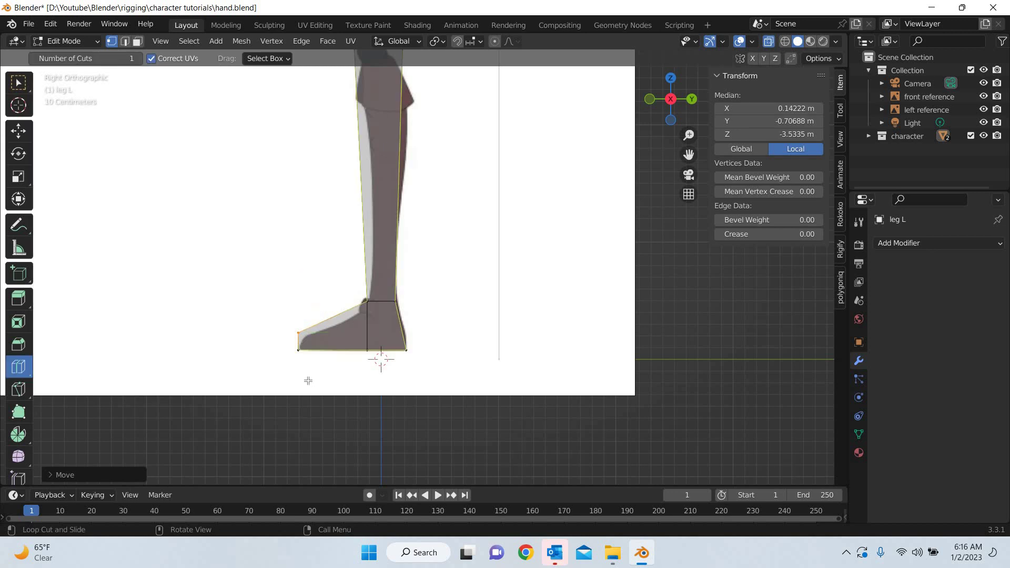
scroll(331, 318, up, 5)
mouse_move(318, 321)
mouse_down()
mouse_move(307, 324)
mouse_move(360, 324)
mouse_move(323, 324)
mouse_up()
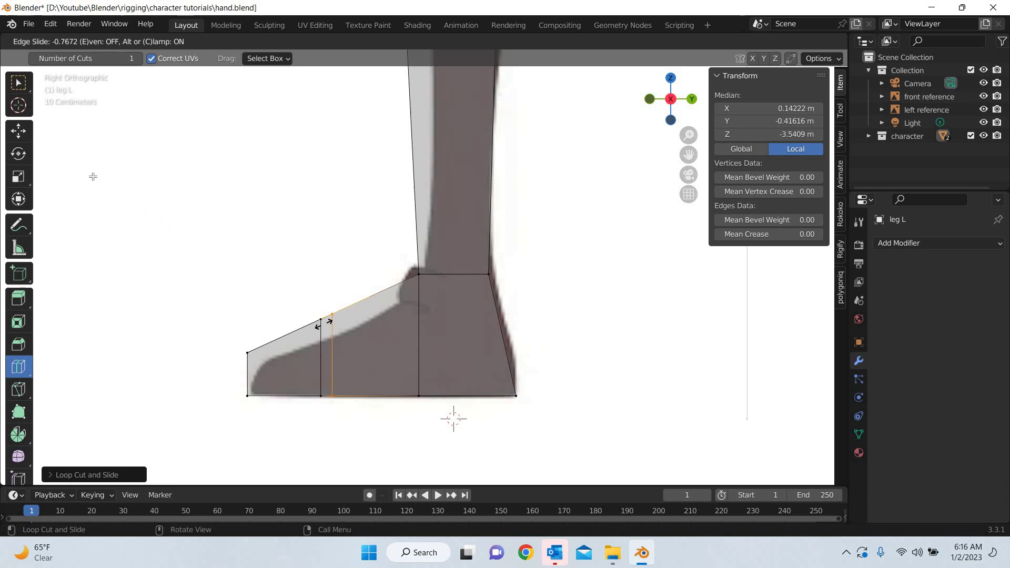
- Lower both loops' upper vertices onto the foot's top outline and adjust the rear pair to about Y -0.438 m, Z -3.503 m
click(16, 131)
drag(268, 255, 364, 355)
drag(347, 262, 357, 358)
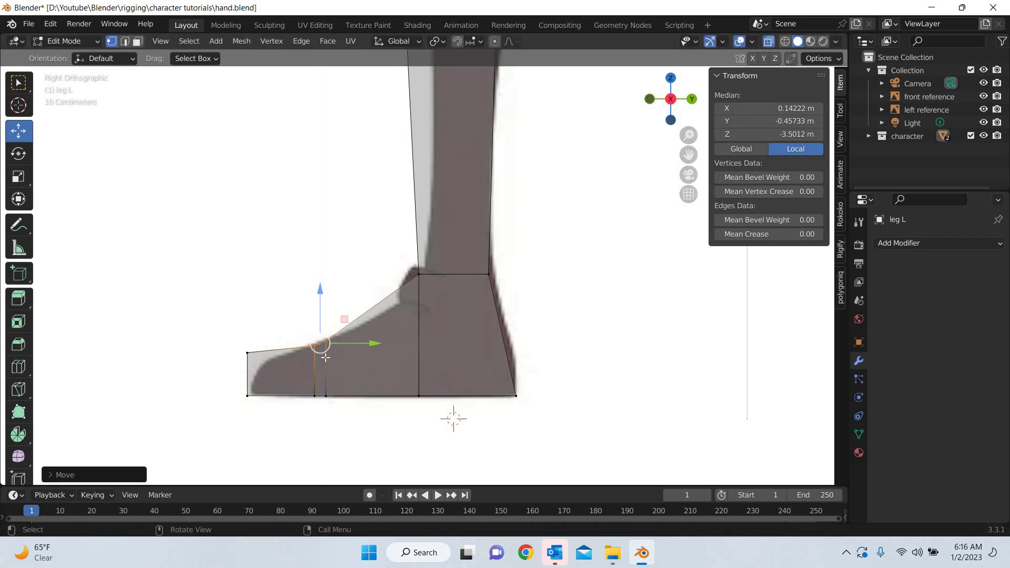
click(327, 345)
drag(326, 299, 292, 381)
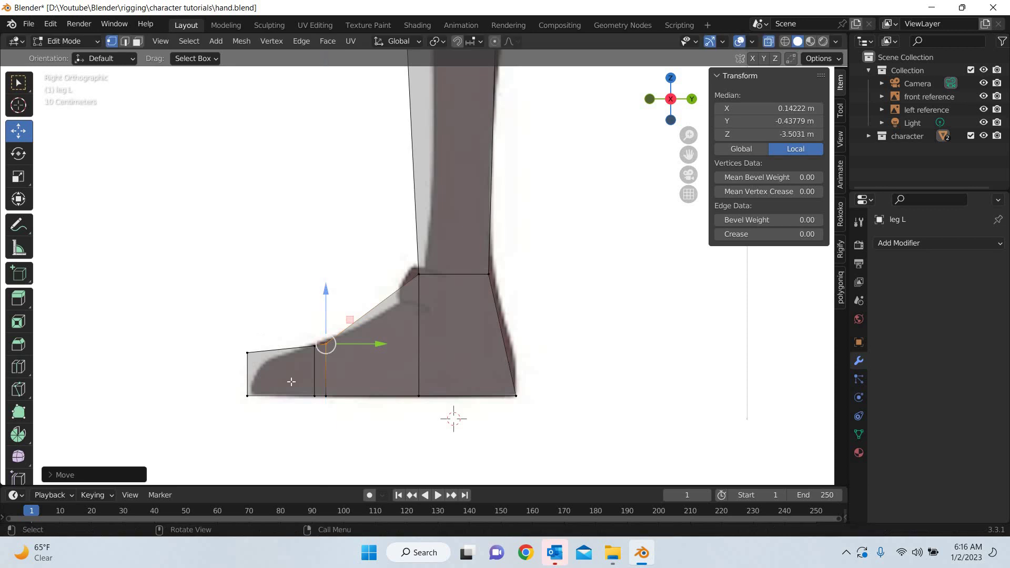
- Add a horizontal loop cut around the lower leg just above the ankle, at about Z -3.13 m
click(18, 389)
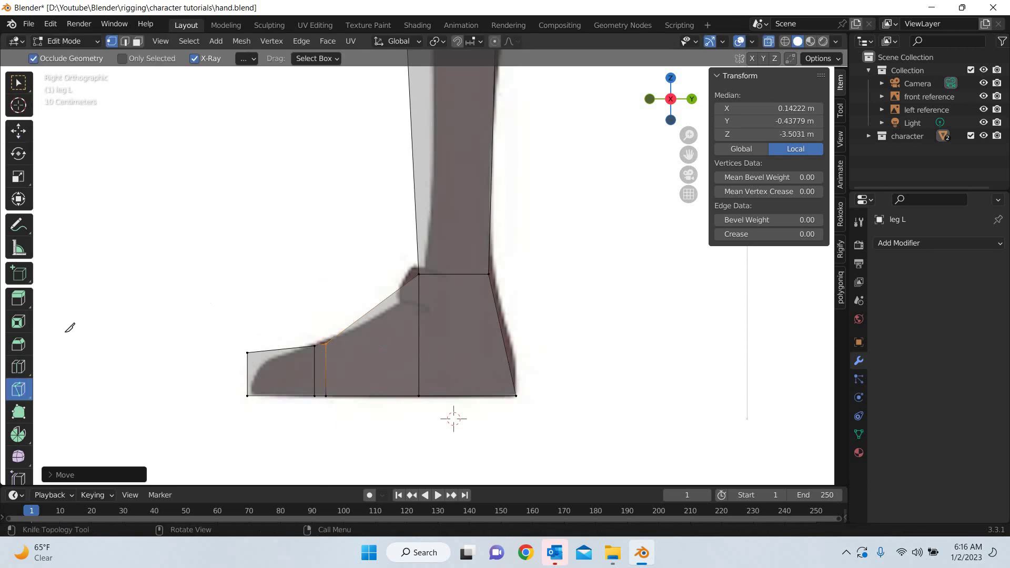
click(19, 368)
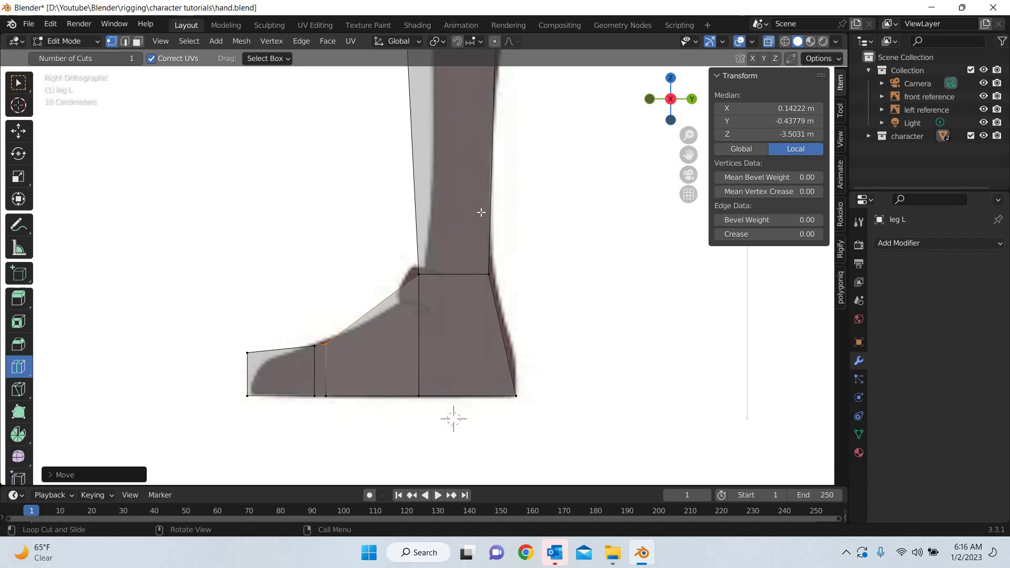
scroll(539, 253, down, 6)
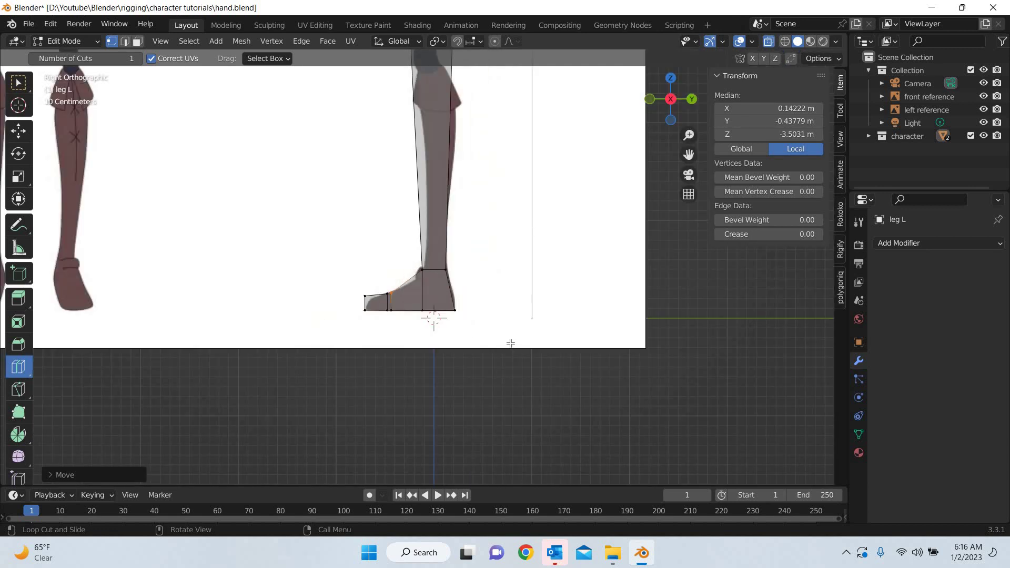
drag(435, 221, 481, 223)
drag(431, 340, 451, 423)
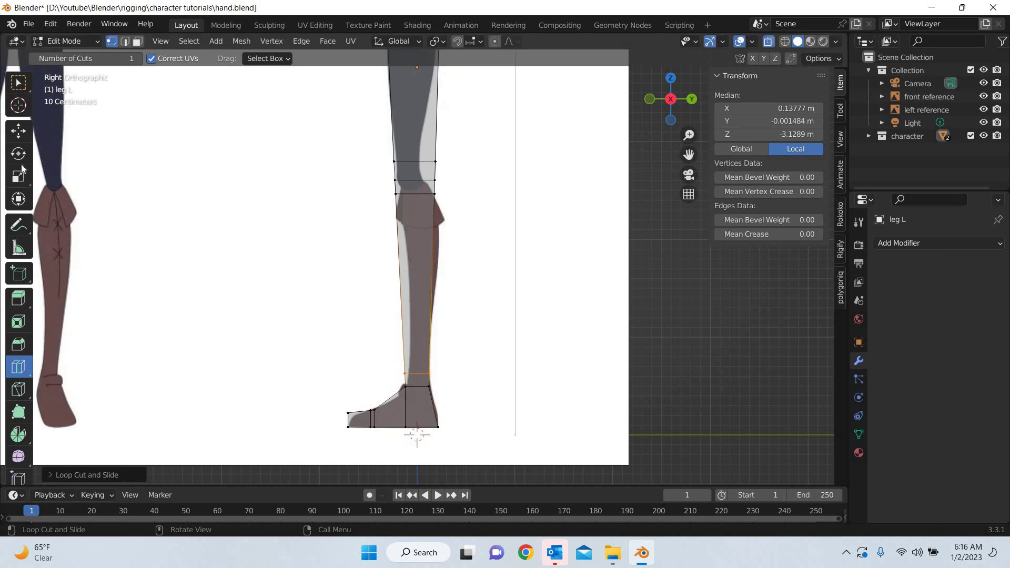
- Scale the new above-ankle loop down to the narrow shin width in the side reference
key(shift+space)
key(s)
scroll(515, 304, up, 3)
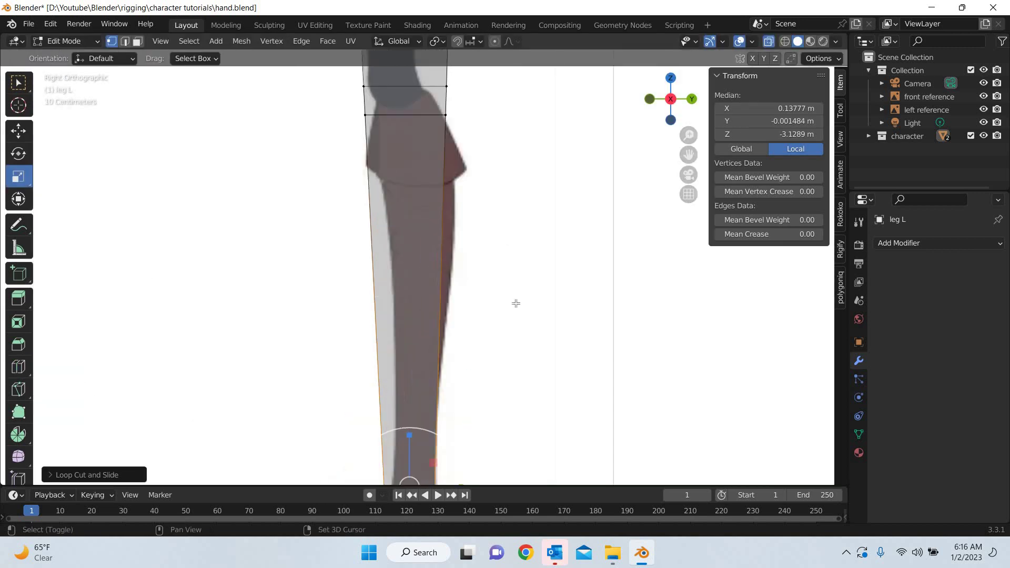
shift+middle_drag(516, 304, 552, 142)
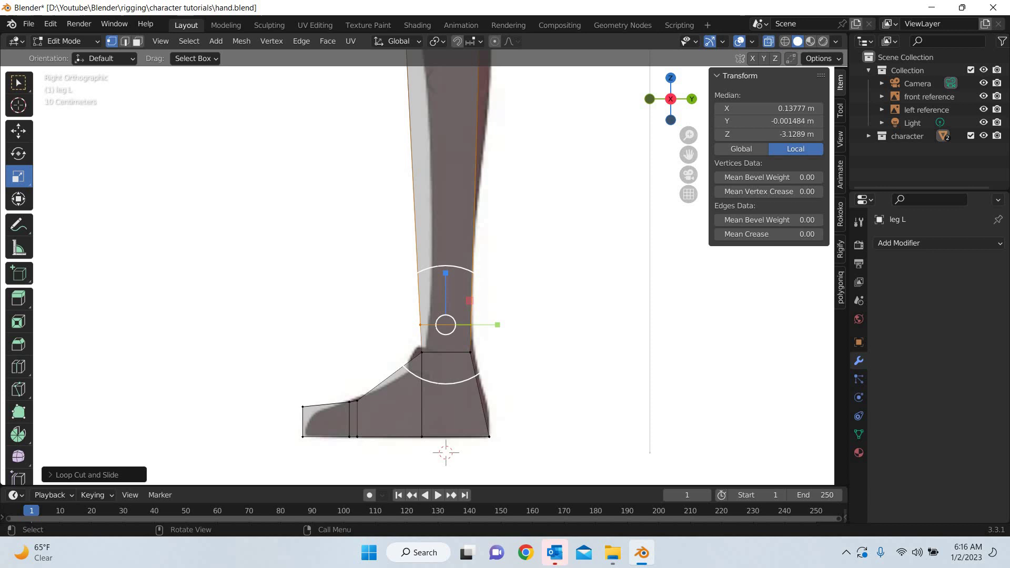
drag(477, 274, 470, 283)
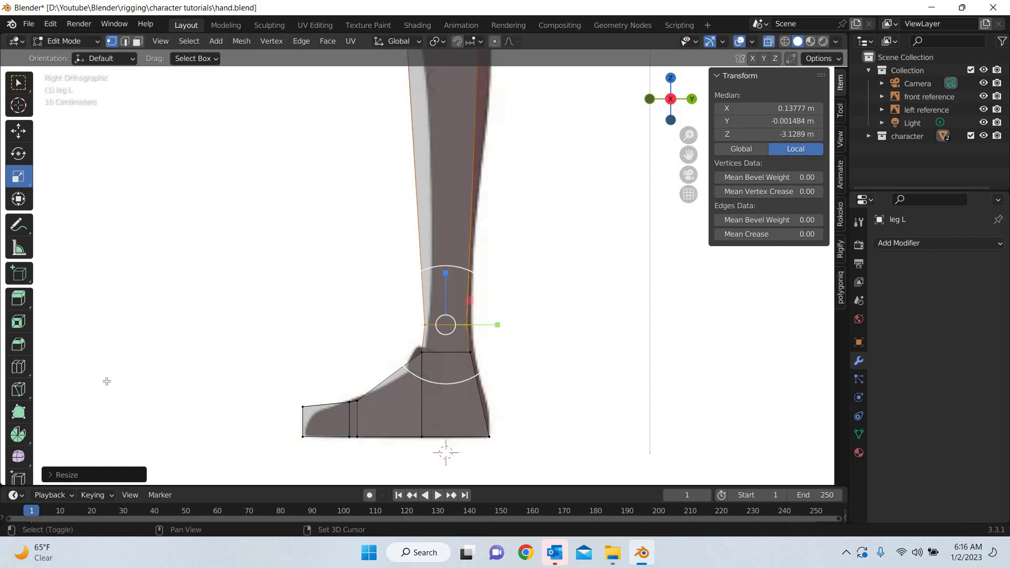
- Add three horizontal loop cuts down the lower leg at about Z -1.64 m, -2.08 m and -2.60 m
shift+middle_drag(106, 381, 85, 538)
click(19, 367)
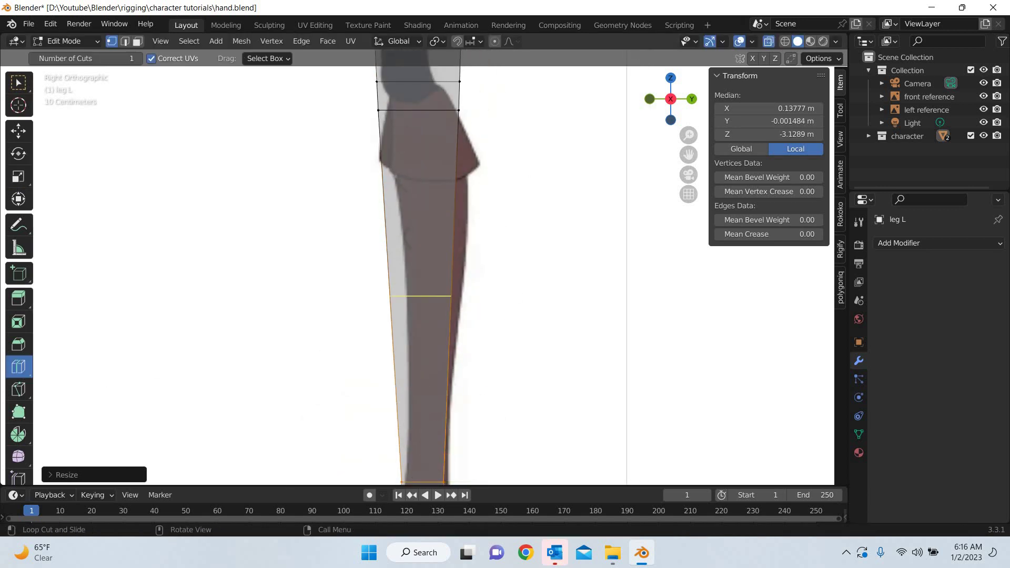
drag(506, 288, 510, 105)
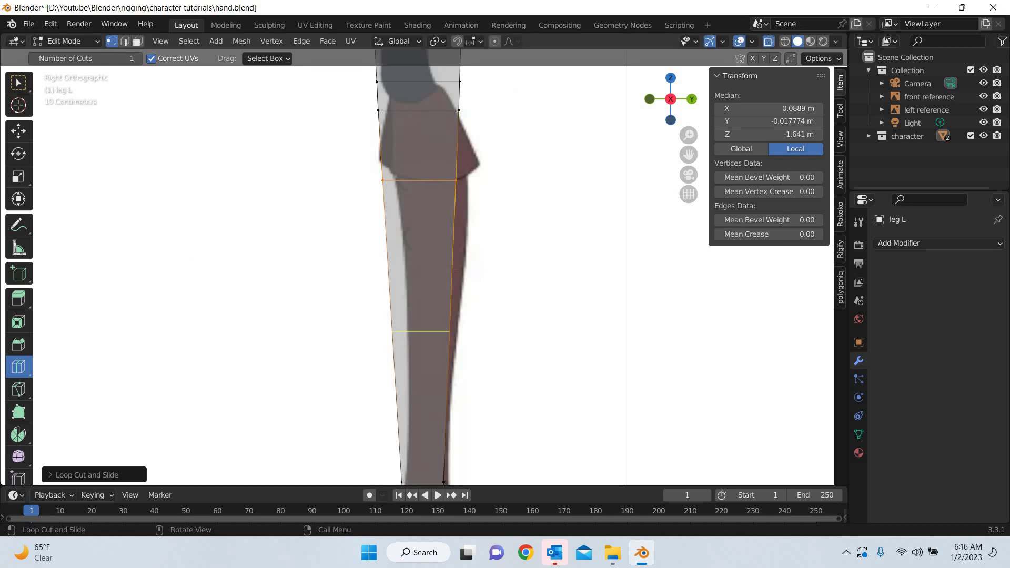
drag(437, 291, 440, 229)
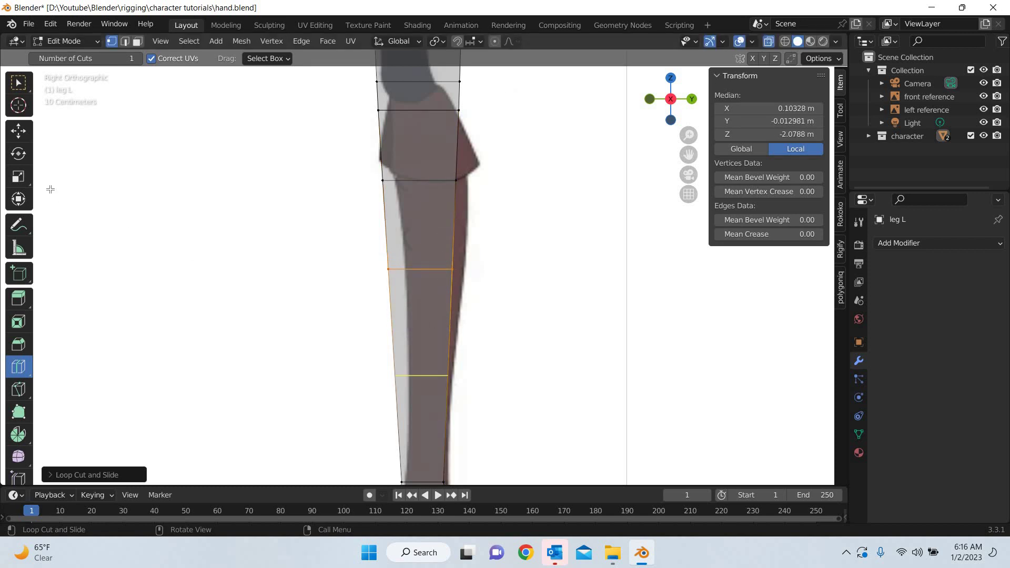
click(442, 374)
- Move the calf loop and the mid-shin loop backward along Y to the reference leg's rear outline
click(19, 131)
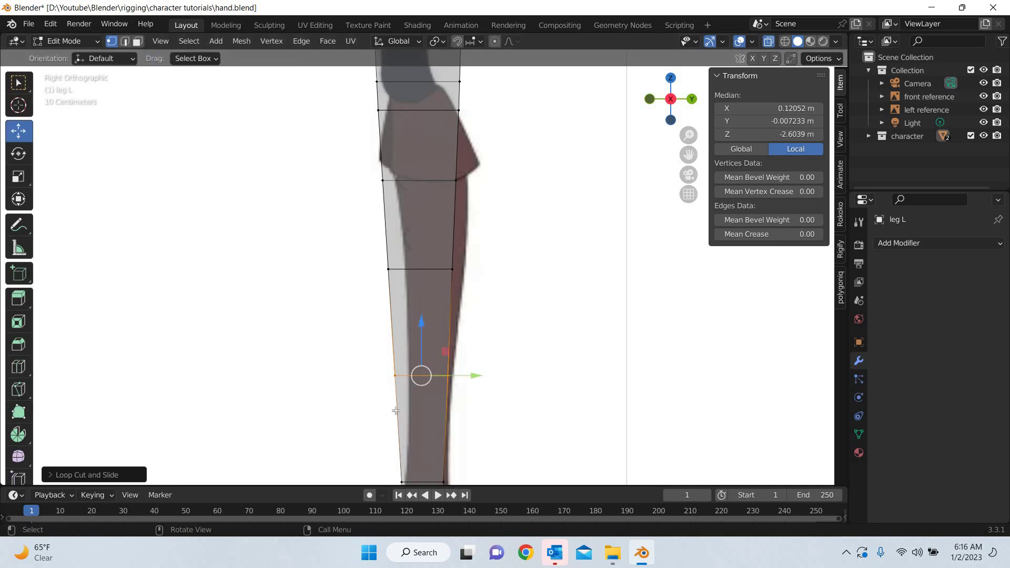
alt+click(469, 269)
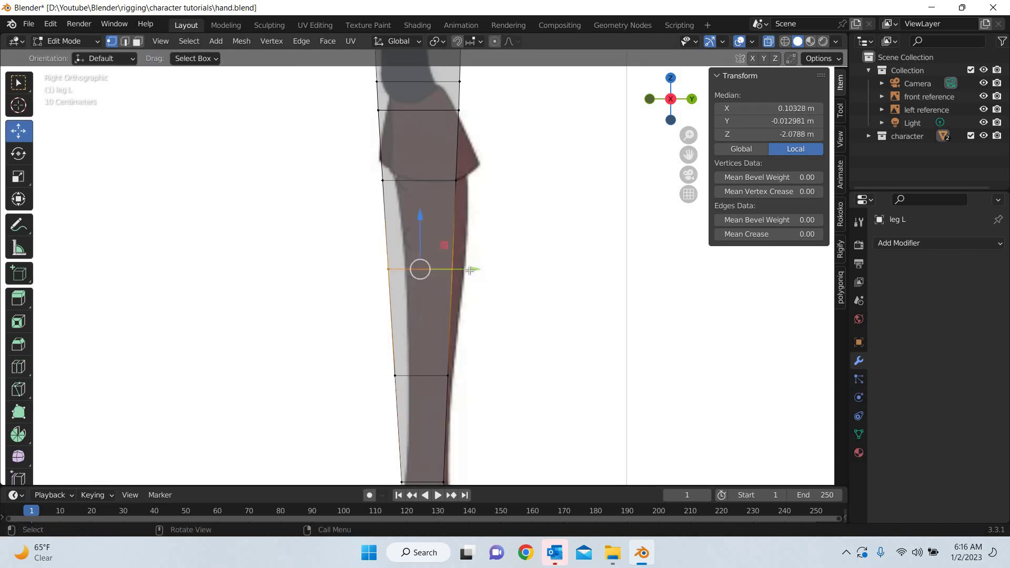
alt+click(478, 372)
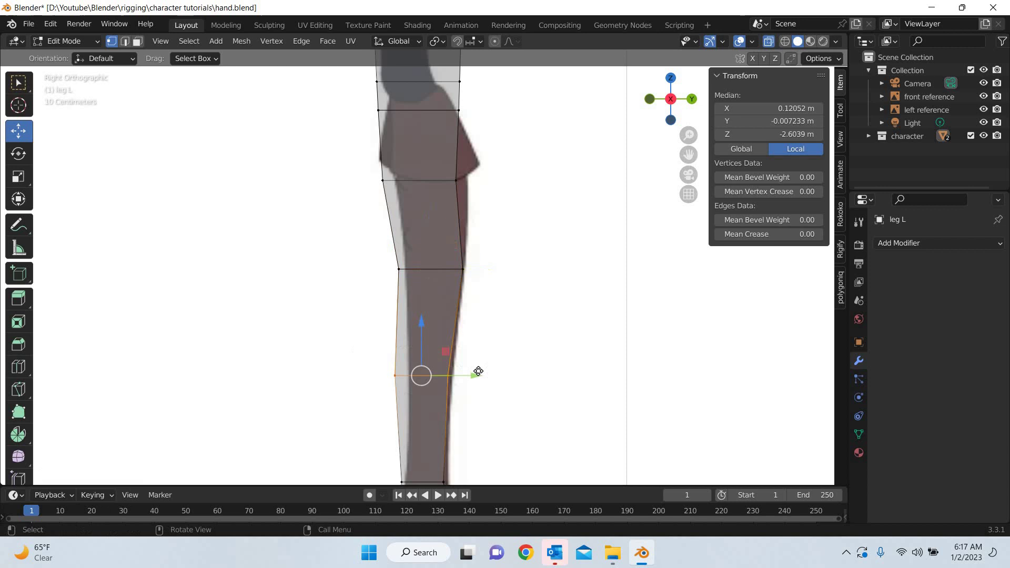
key(g)
key(y)
click(393, 401)
- Narrow the mid-shin and calf loops and align them with the boot's front and rear outlines
key(alt+a)
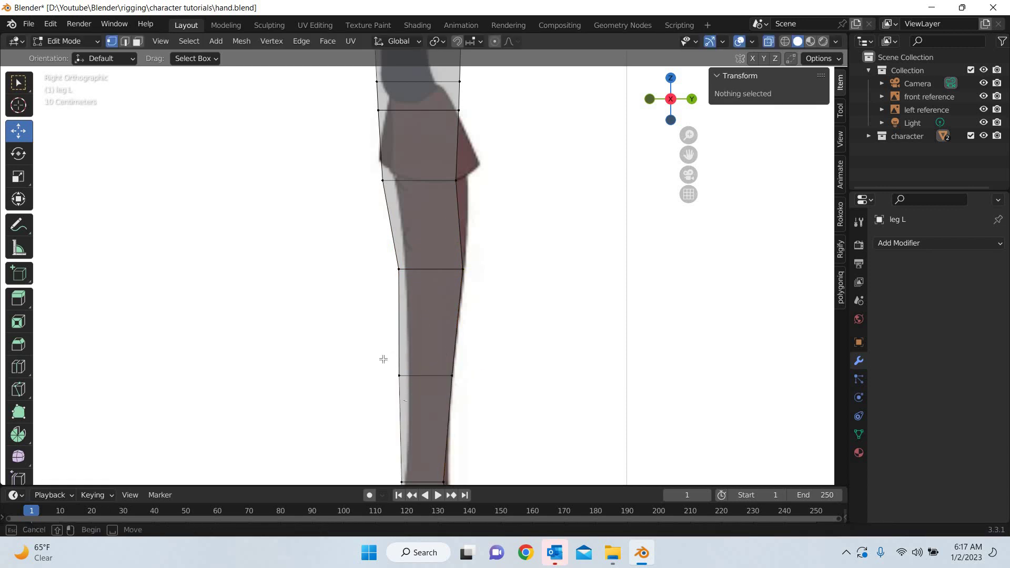
drag(379, 352, 436, 417)
drag(456, 376, 368, 288)
drag(450, 269, 512, 353)
- Shift the above-ankle loop and the ankle vertices backward onto the reference outline, placing the ankle at about Y 0.021 m
shift+middle_drag(491, 284, 500, 117)
drag(490, 298, 406, 326)
drag(486, 314, 397, 368)
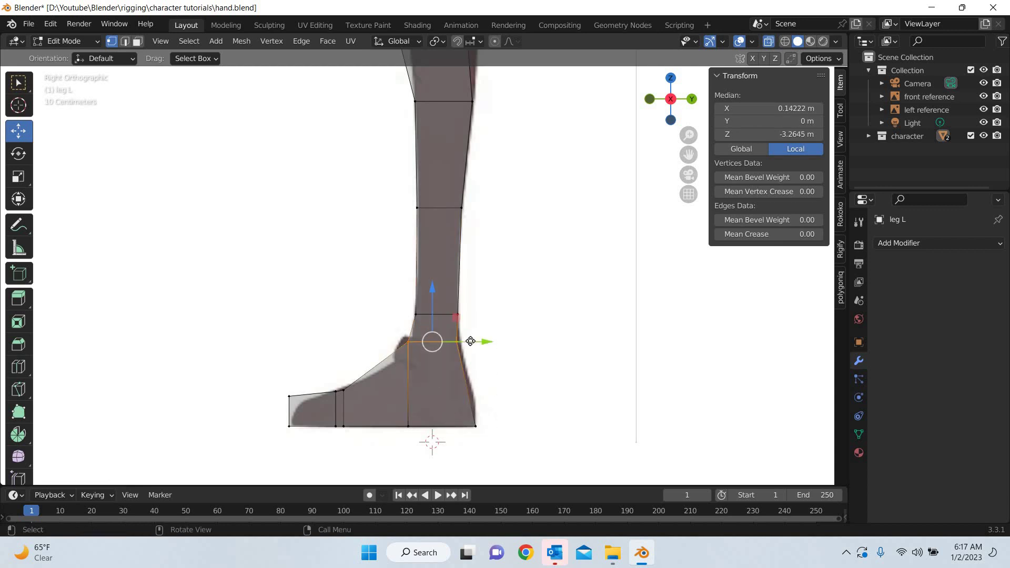
drag(470, 341, 475, 341)
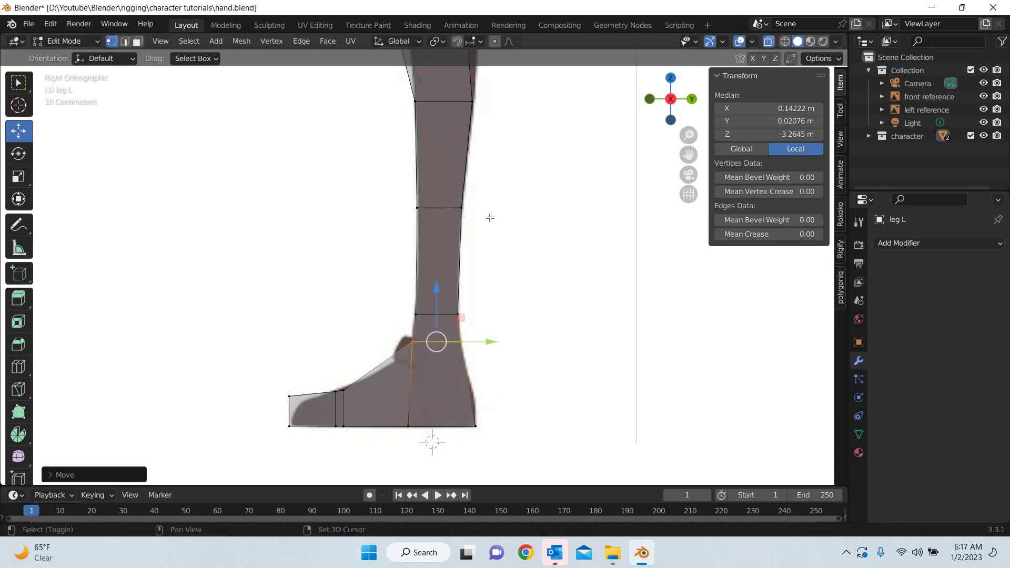
- Shift the loop at the boot cuff's lower edge backward to about Y 0.029 m and narrow the boot-top loop above it
shift+middle_drag(403, 180, 303, 507)
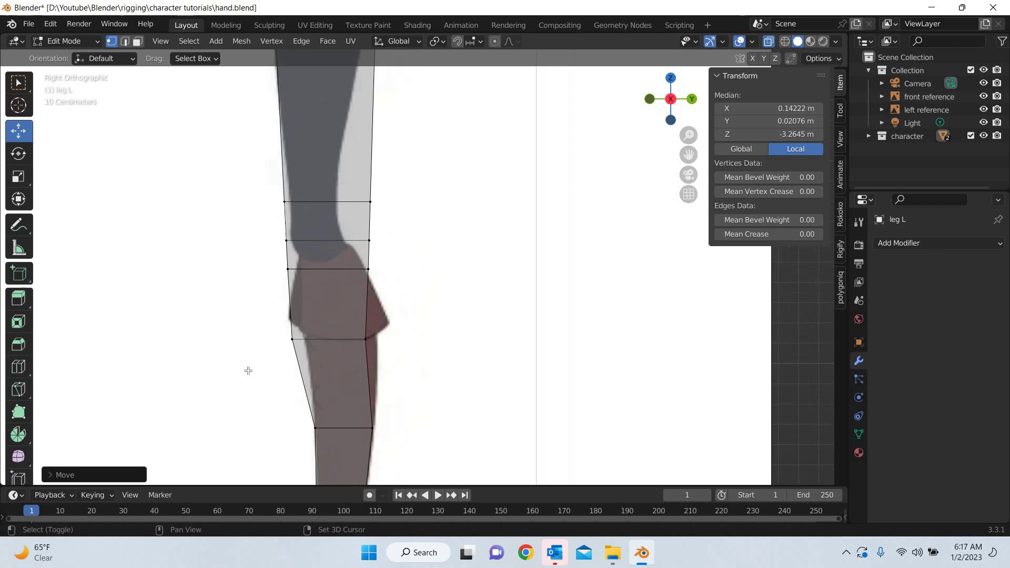
drag(248, 370, 248, 281)
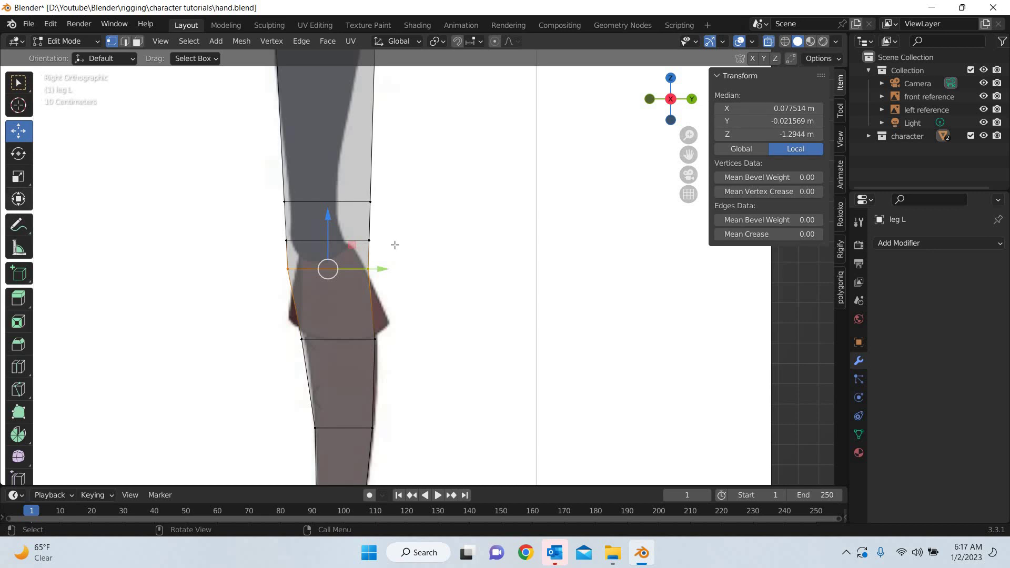
click(19, 176)
drag(348, 211, 349, 223)
- Scale the loop just above the knee to the reference leg's width and move it forward to about Y -0.10 m
drag(421, 184, 228, 217)
drag(368, 158, 298, 211)
key(shift+space)
key(g)
drag(21, 179, 21, 178)
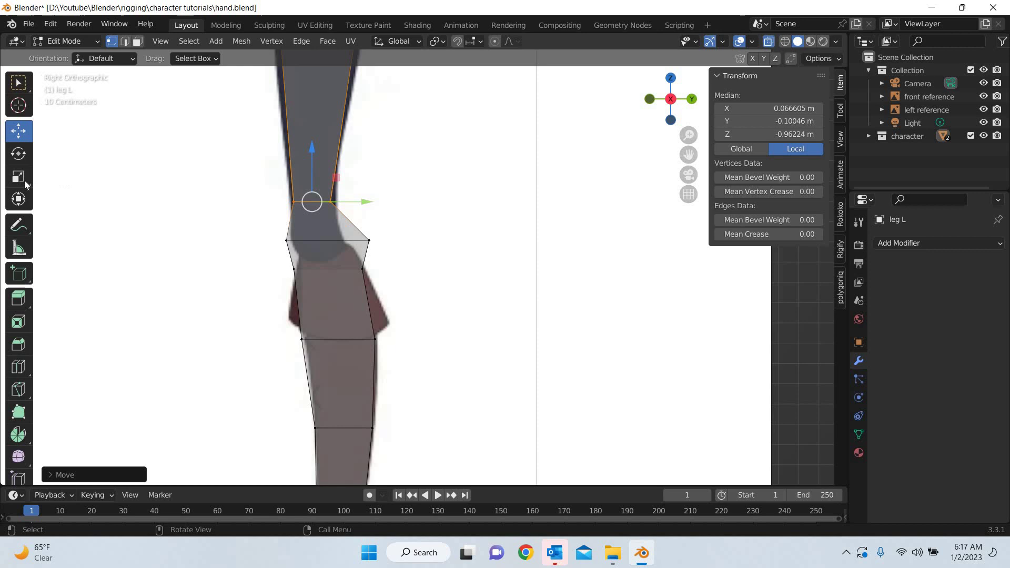
key(shift+space)
key(s)
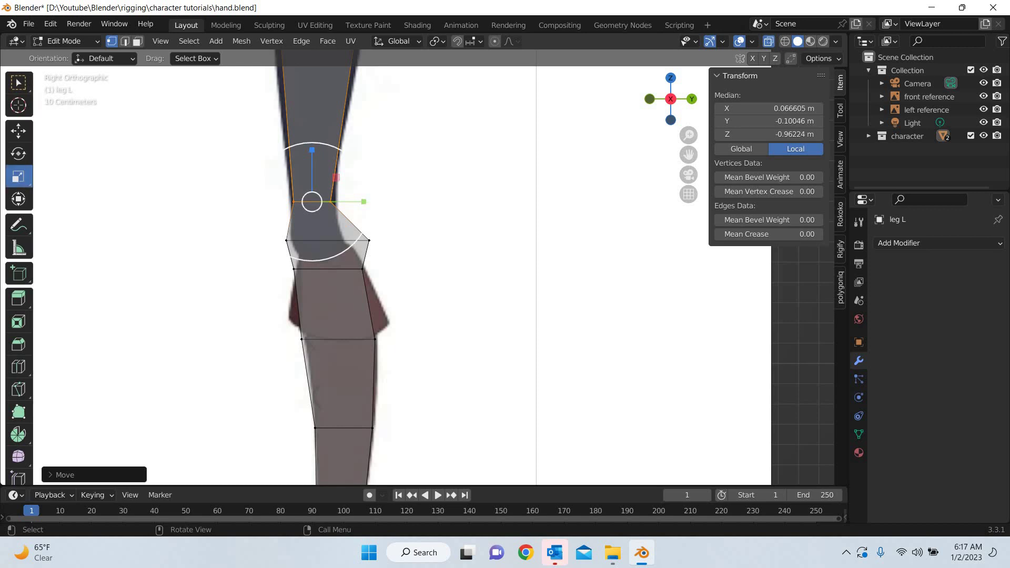
drag(320, 144, 322, 135)
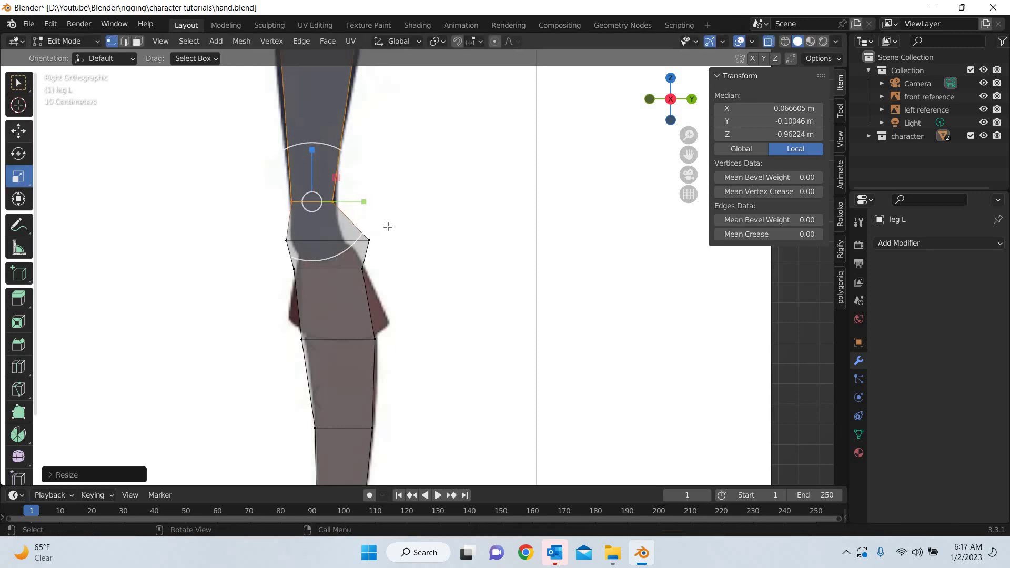
- Narrow the knee loop and move it to about Y -0.078 m, and raise the boot-top loop to about Z -1.279 m
drag(228, 235, 399, 263)
key(shift+space)
key(g)
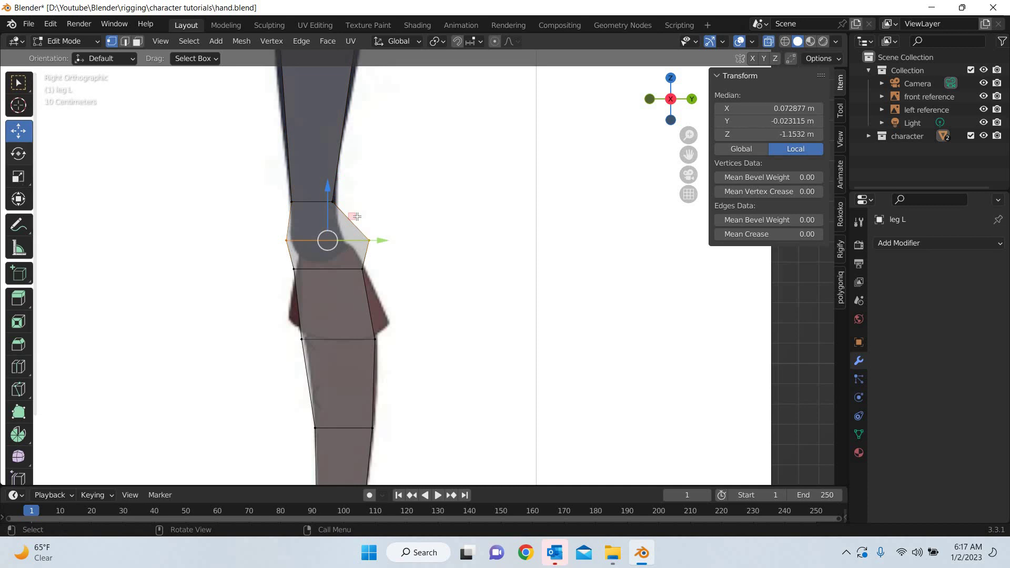
key(shift+space)
key(s)
drag(336, 185, 406, 299)
key(shift+space)
key(g)
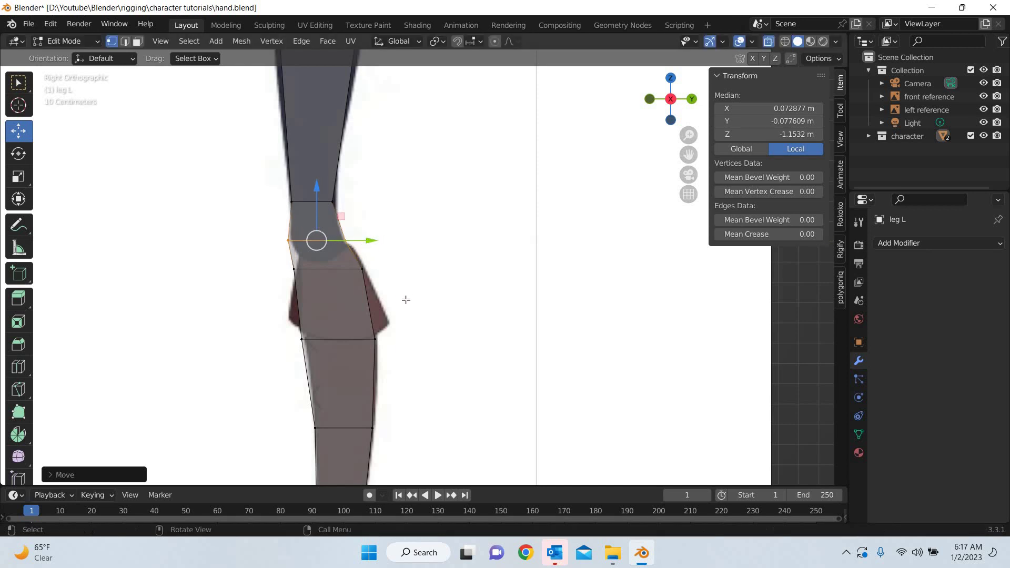
drag(244, 261, 388, 293)
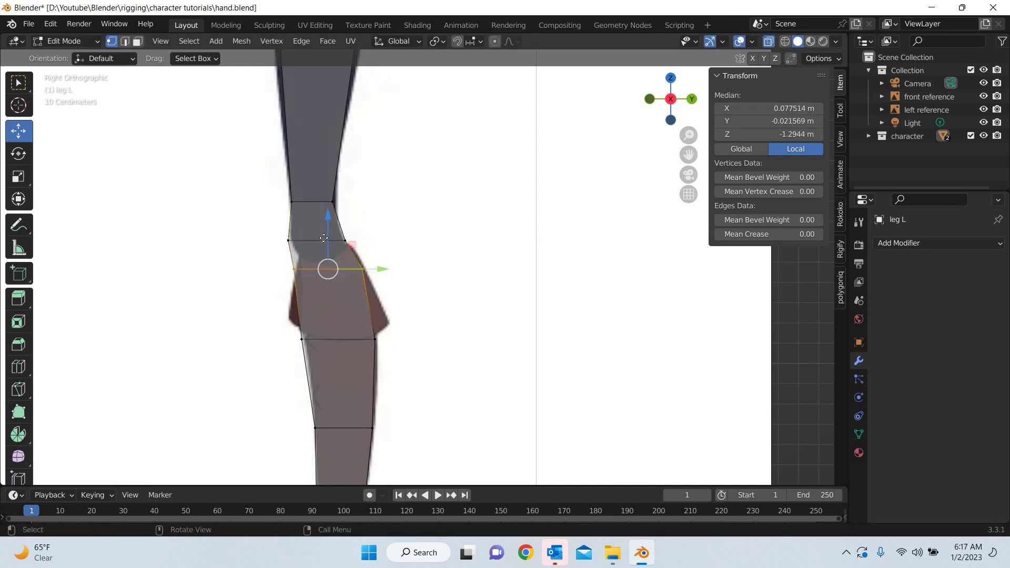
drag(324, 232, 286, 267)
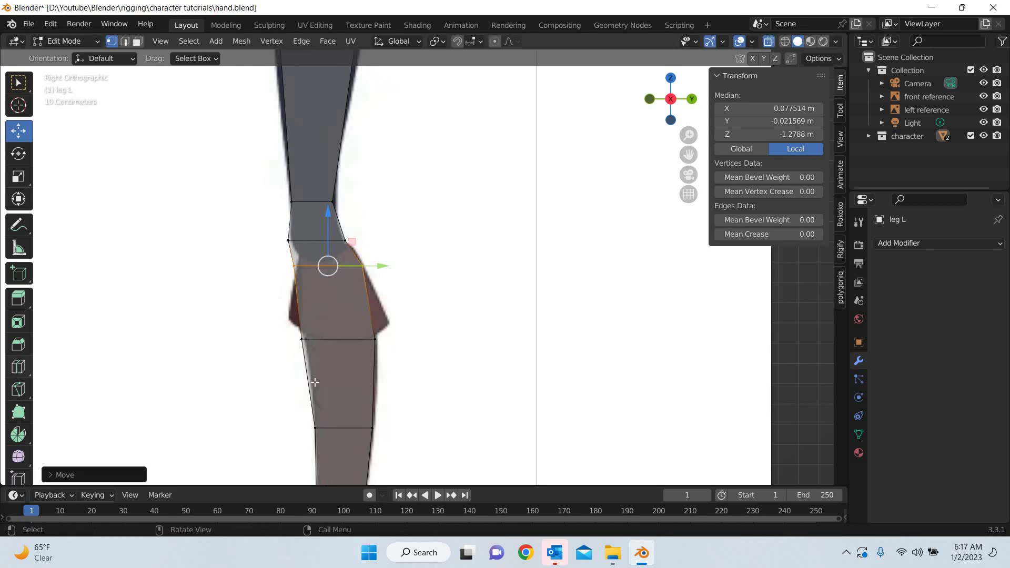
- Add a loop cut just below the cuff loop, scale it narrower and raise it inside the cuff to about Z -1.578 m
click(19, 366)
drag(324, 383, 237, 367)
click(21, 177)
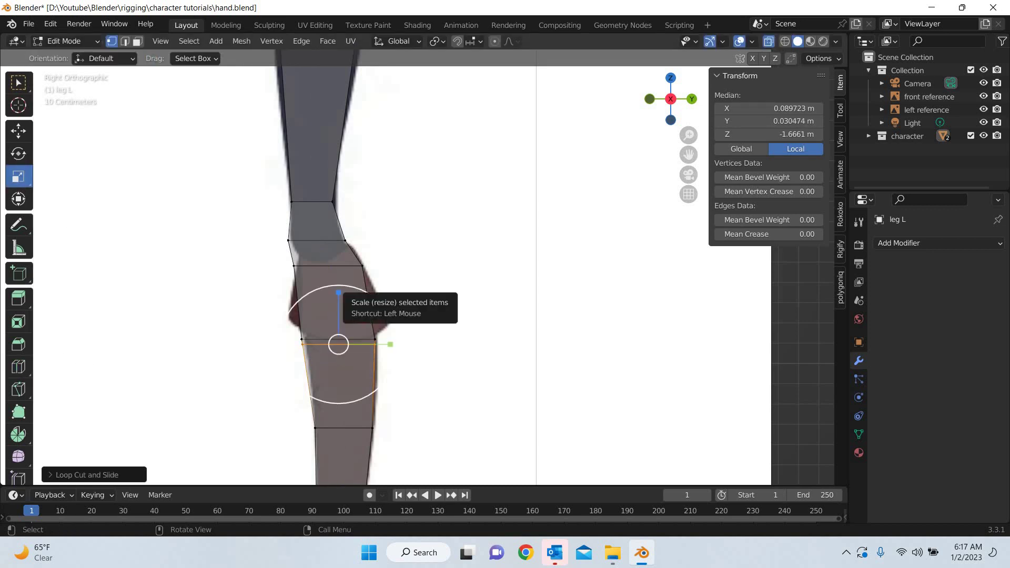
drag(360, 290, 338, 277)
key(shift+space)
key(g)
drag(395, 328, 396, 329)
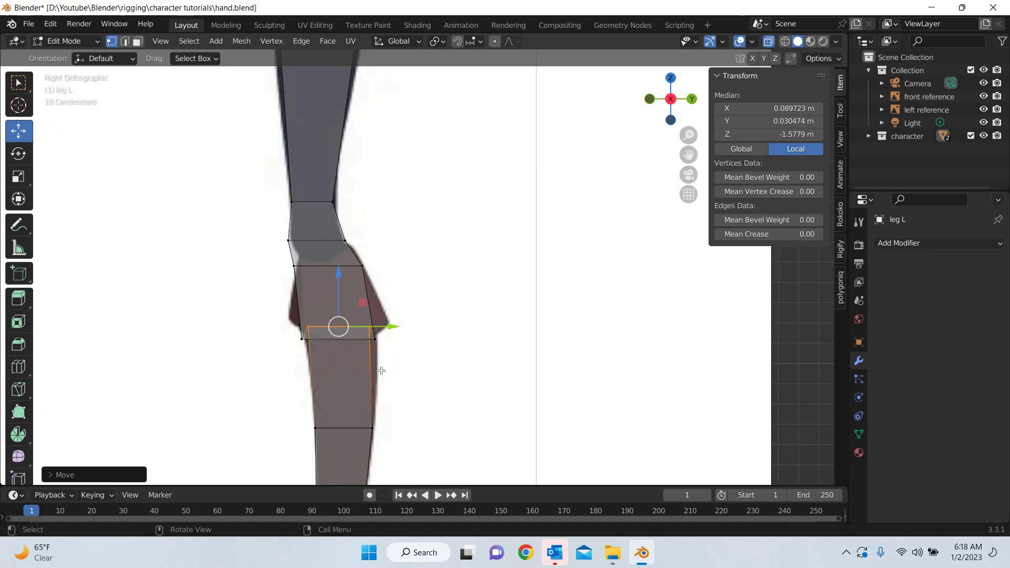
- Scale up the loop at the cuff's lower edge to the flared cuff width in the side reference
scroll(425, 339, up, 4)
shift+middle_drag(312, 436, 370, 366)
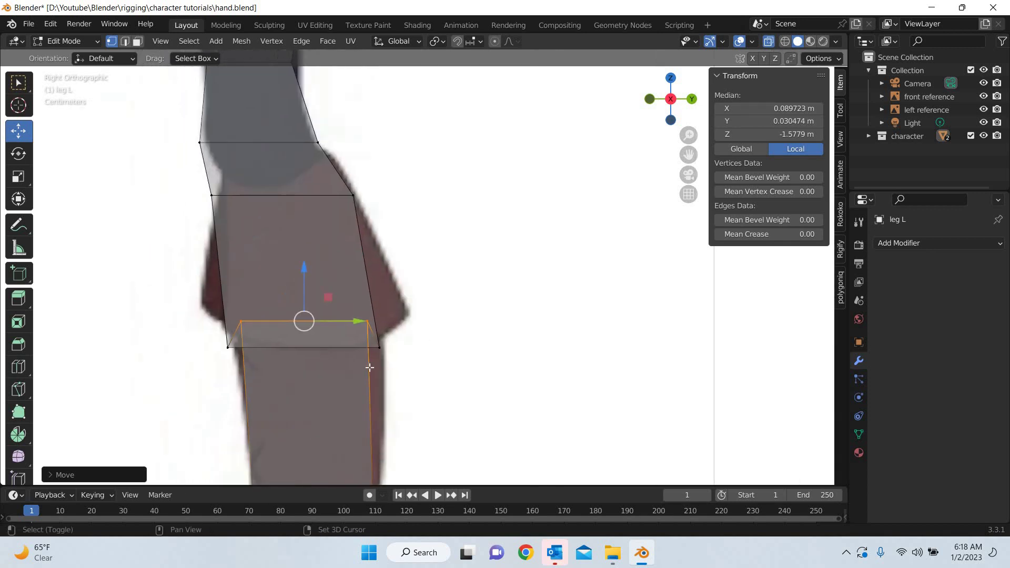
drag(393, 332, 235, 370)
click(22, 176)
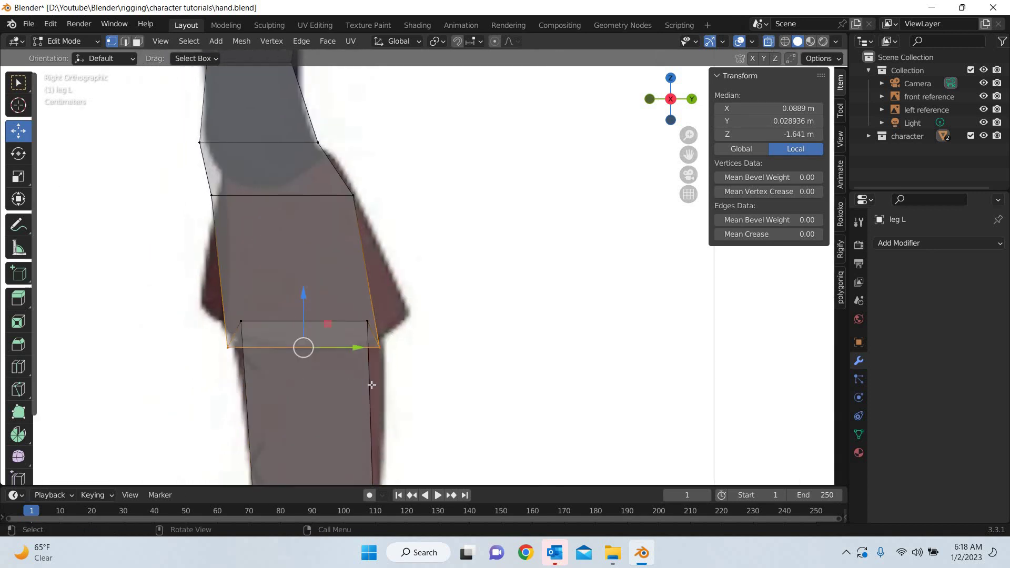
drag(344, 389, 359, 407)
click(17, 132)
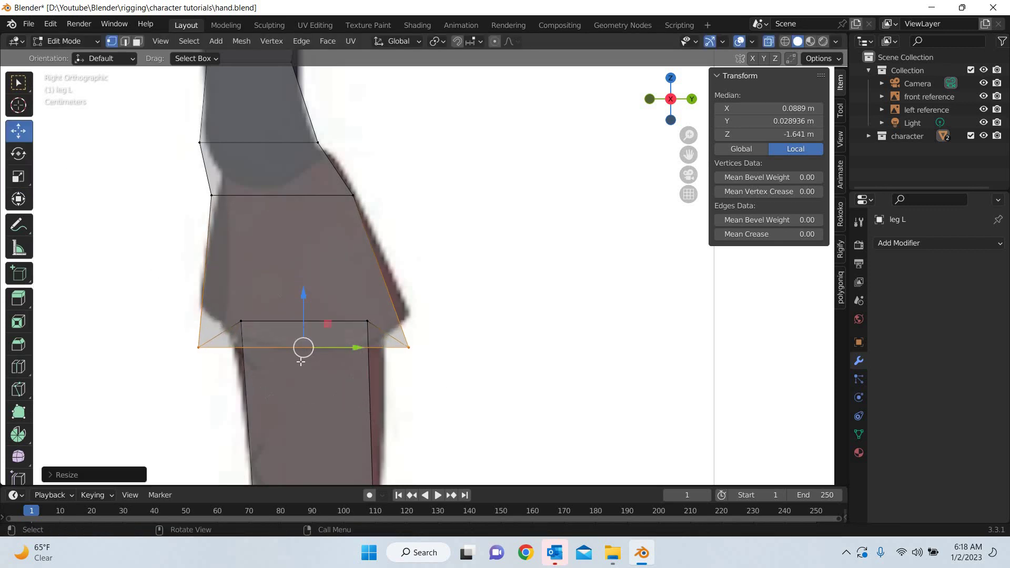
- Add supporting loop cuts close above the cuff's lower edge and close below the inner shin loop, at about Z -1.59 m
click(18, 371)
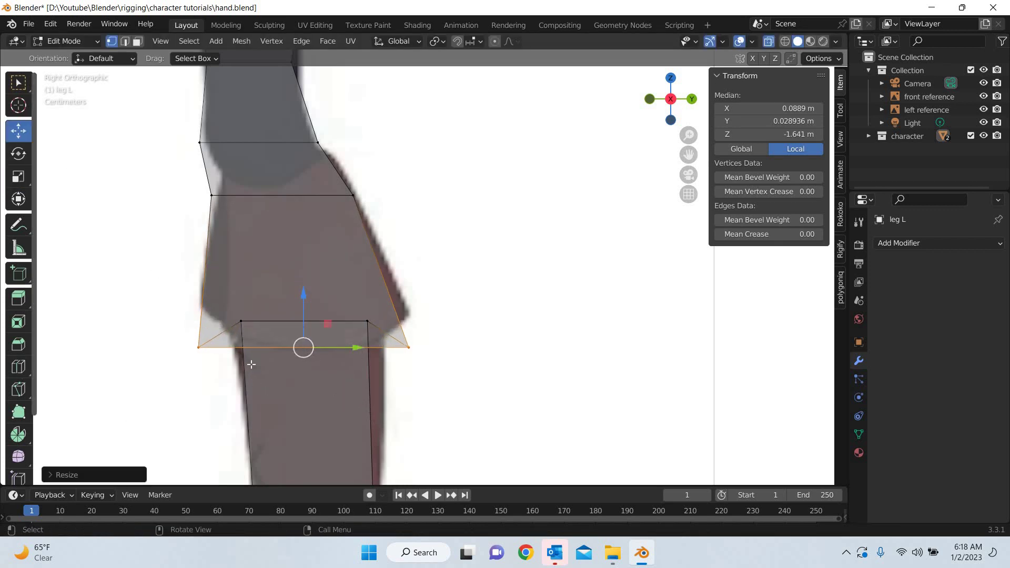
drag(399, 294, 437, 394)
drag(389, 426, 422, 301)
- Select the supporting loop just above the cuff's lower edge, scale it up slightly and lower it to about Z -1.637 m
click(18, 131)
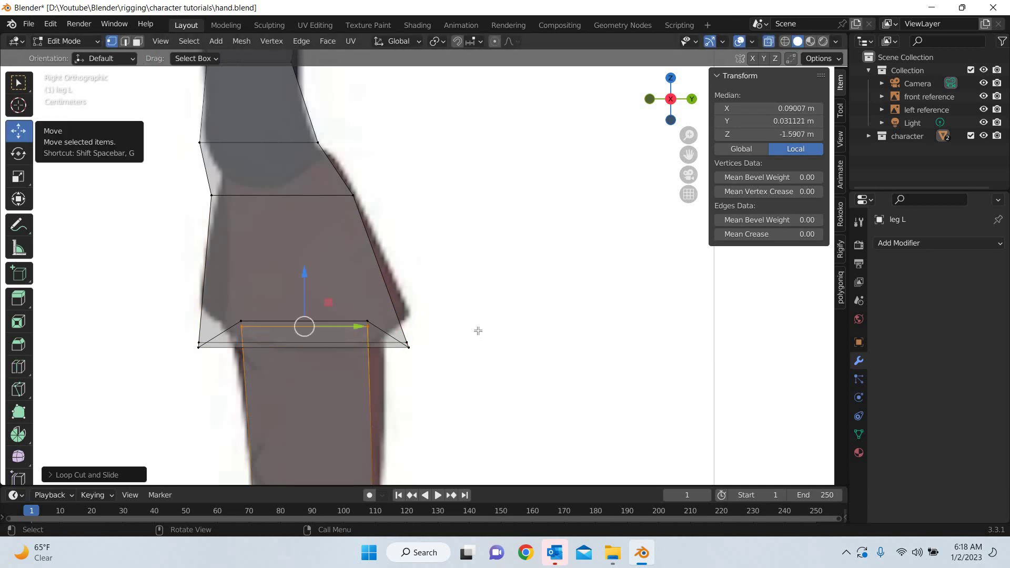
middle_drag(480, 326, 481, 263)
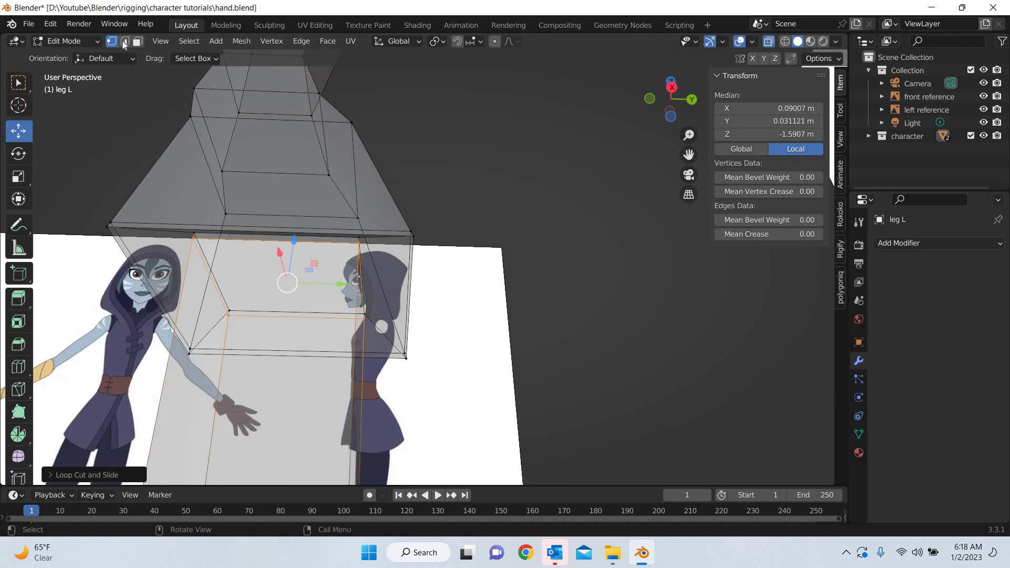
key(2)
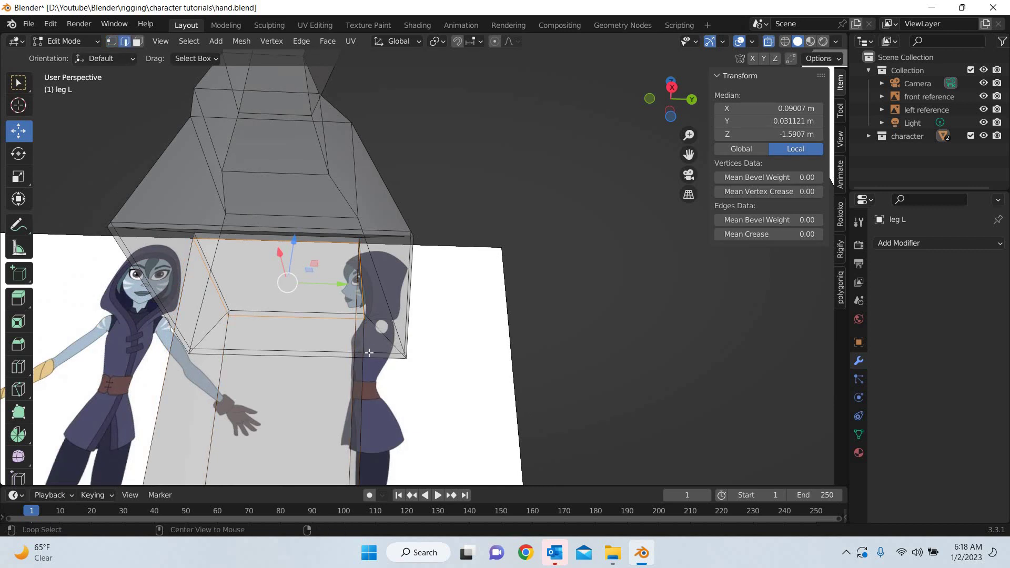
alt+click(366, 350)
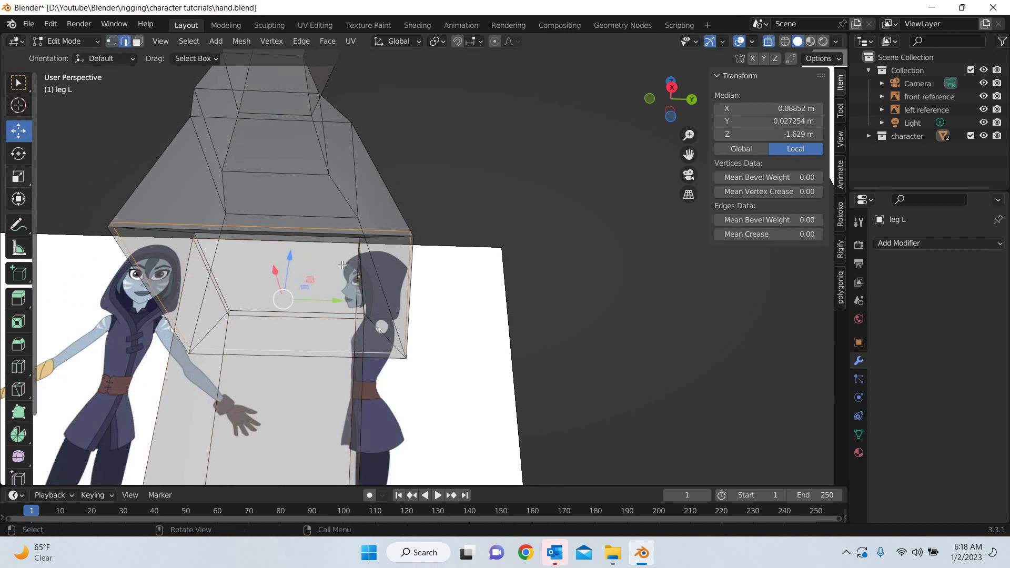
click(18, 178)
key(s)
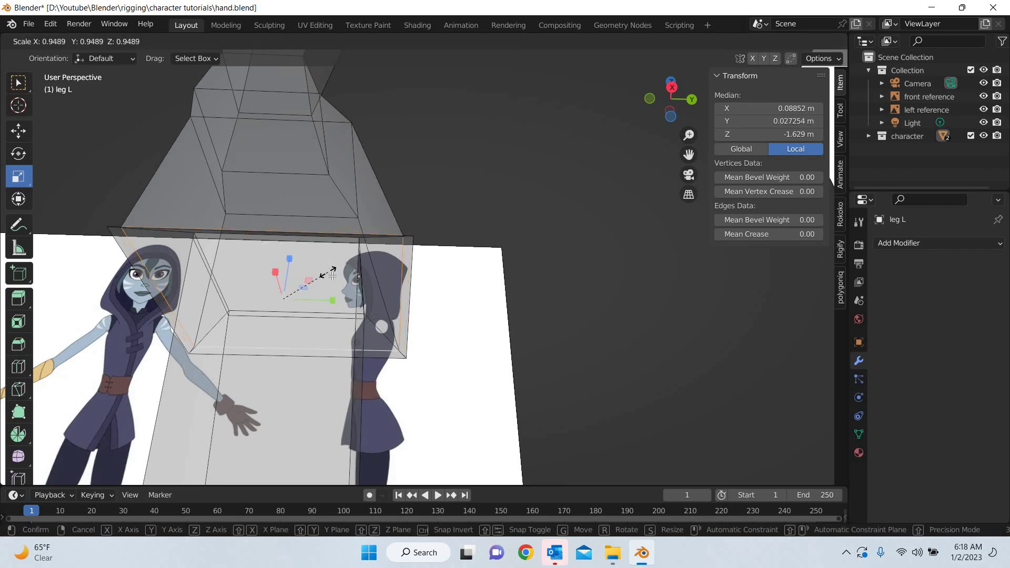
right_click(329, 275)
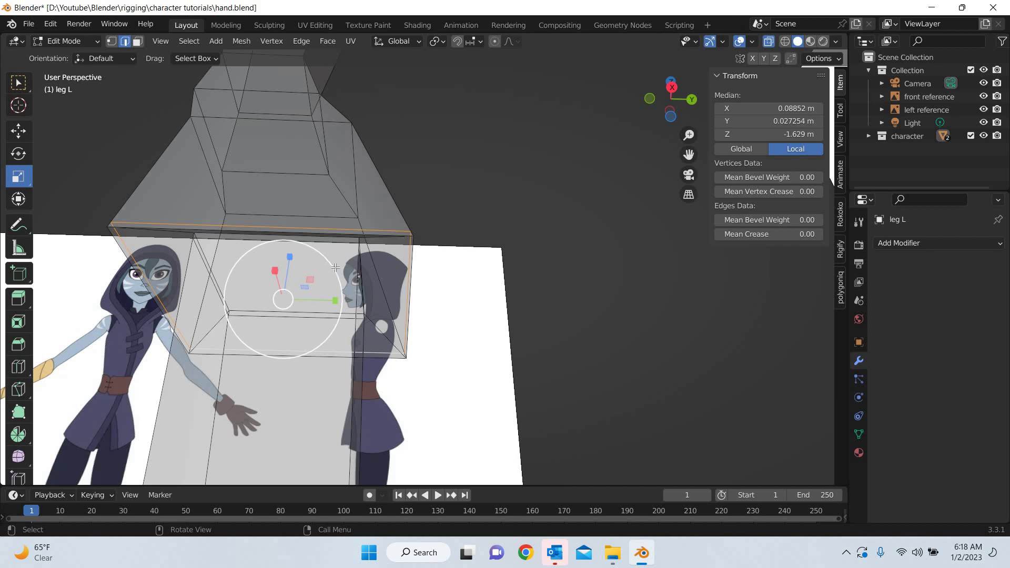
drag(330, 274, 236, 215)
key(g)
drag(185, 246, 185, 246)
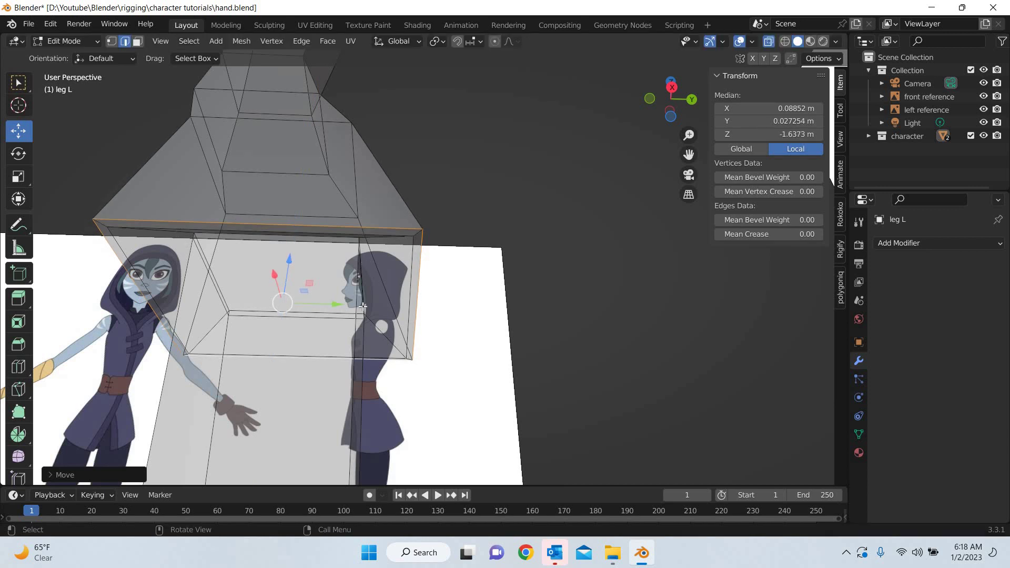
- Add a loop cut just above the cuff's top loop, at about Z -1.264 m
middle_drag(343, 358, 398, 348)
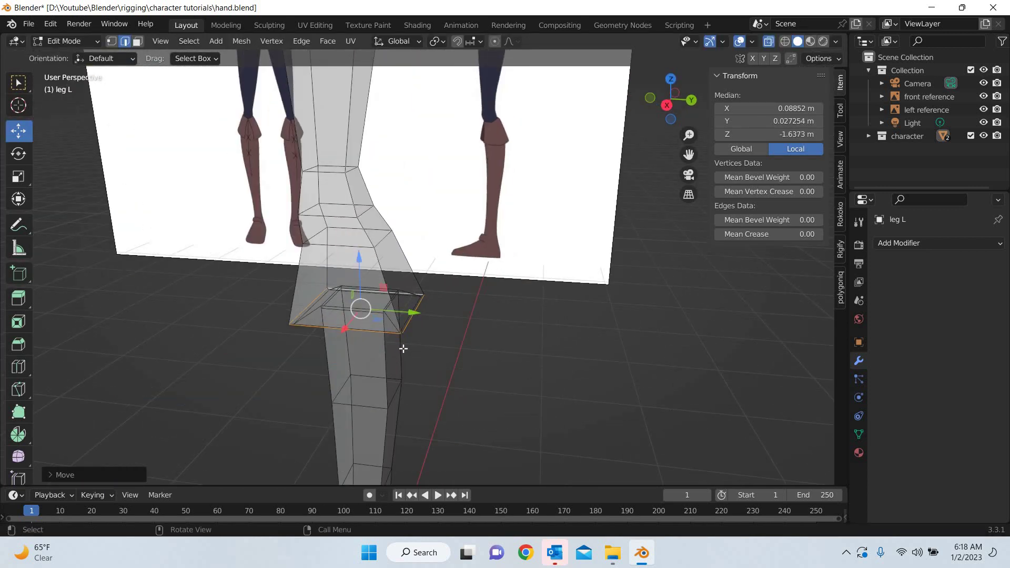
key(KP_1)
scroll(468, 326, up, 4)
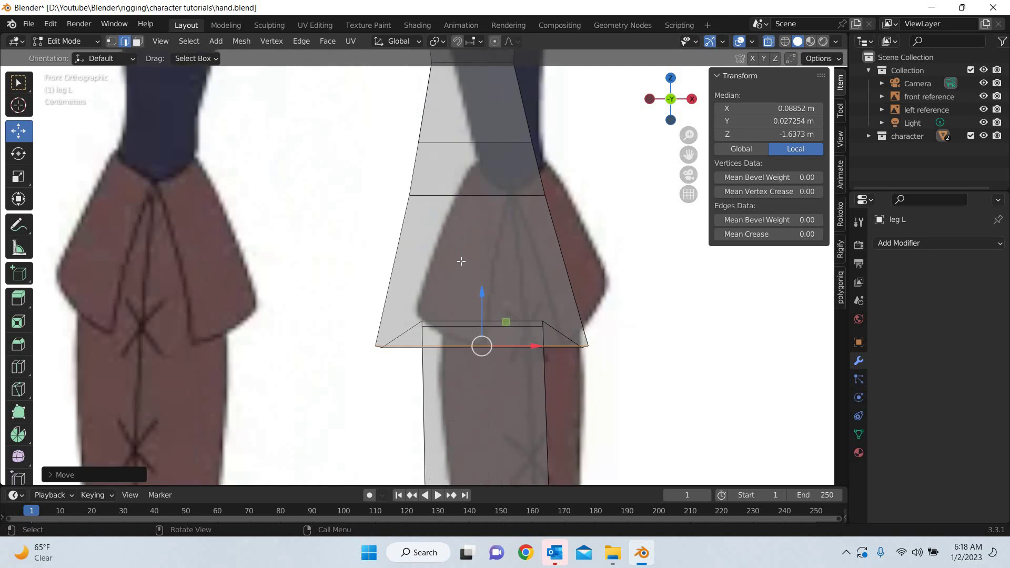
shift+middle_drag(454, 297, 364, 345)
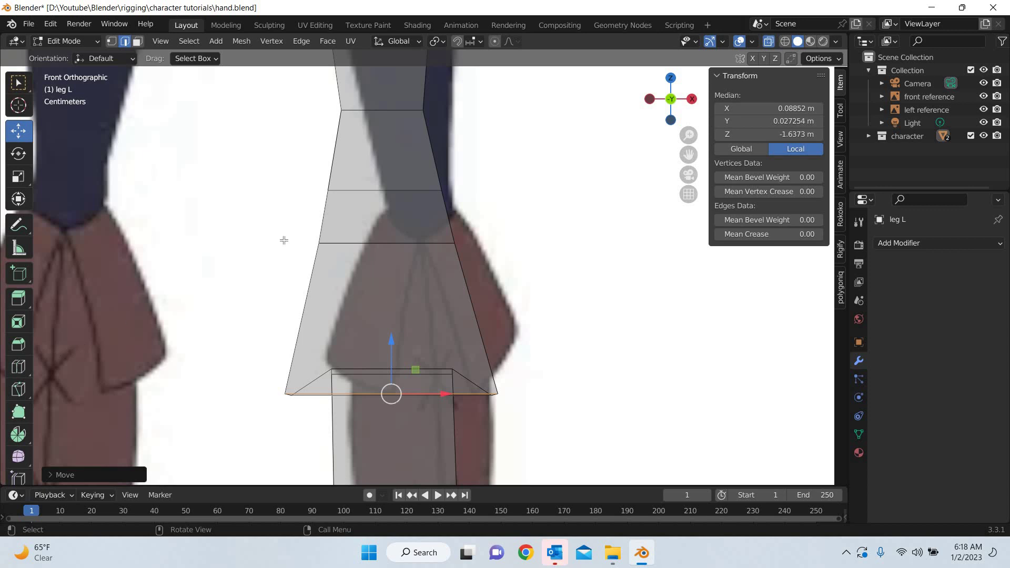
key(ctrl+r)
click(335, 218)
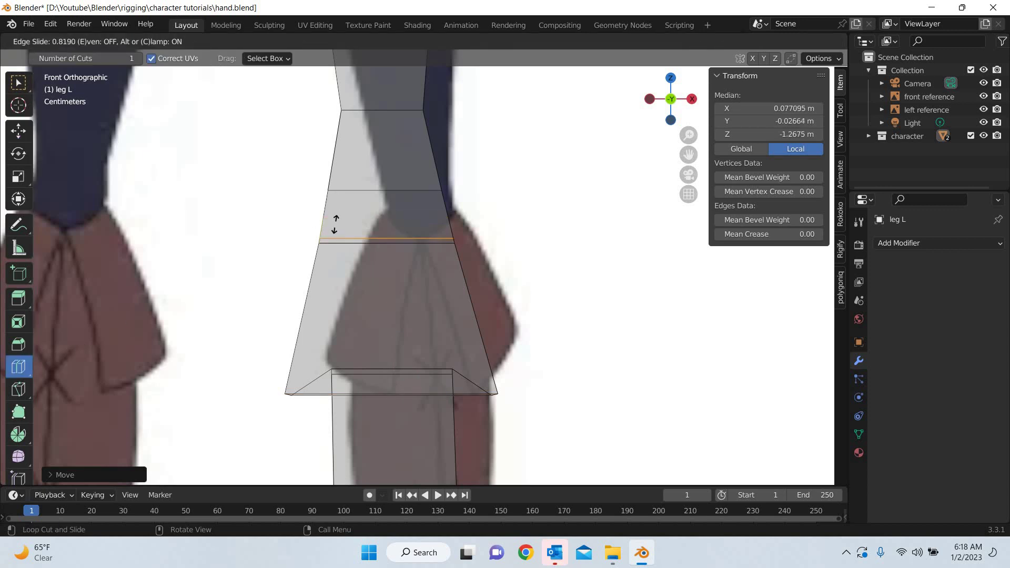
click(334, 218)
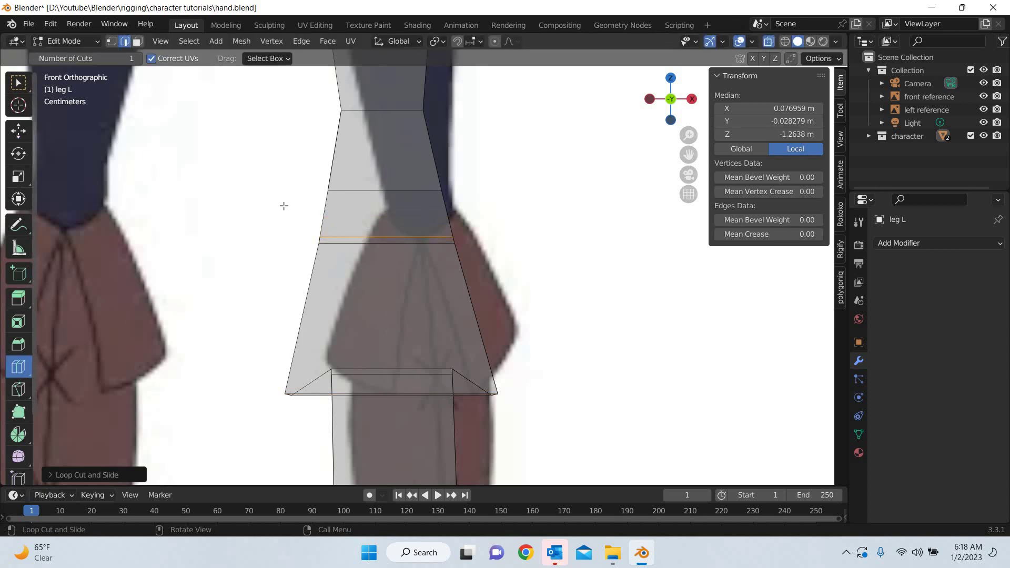
- Scale the new loop narrower and lower it inside the cuff to about Z -1.359 m
key(shift+space)
key(s)
drag(432, 205, 426, 207)
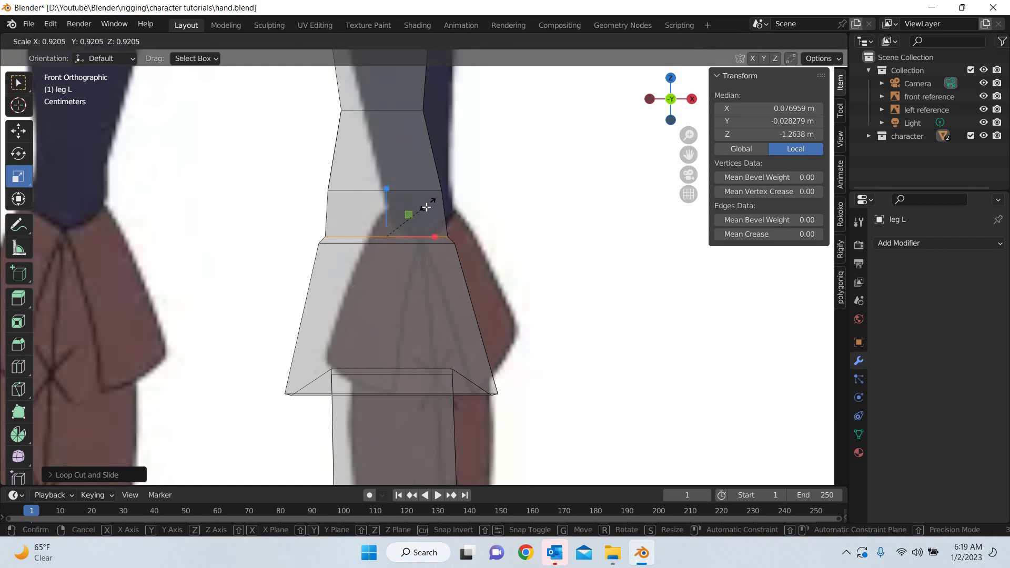
click(423, 209)
key(shift+space)
key(g)
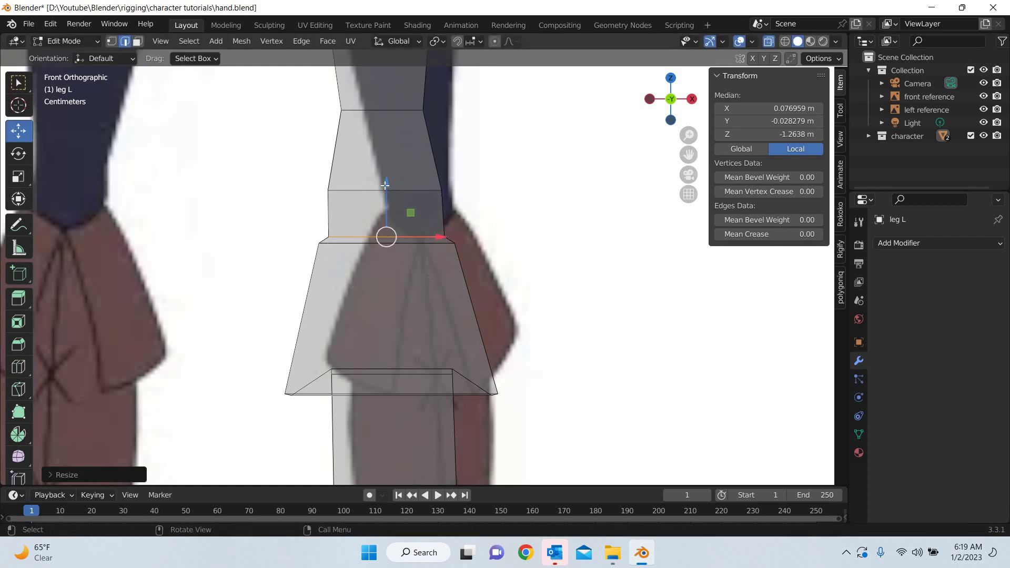
drag(385, 226, 386, 266)
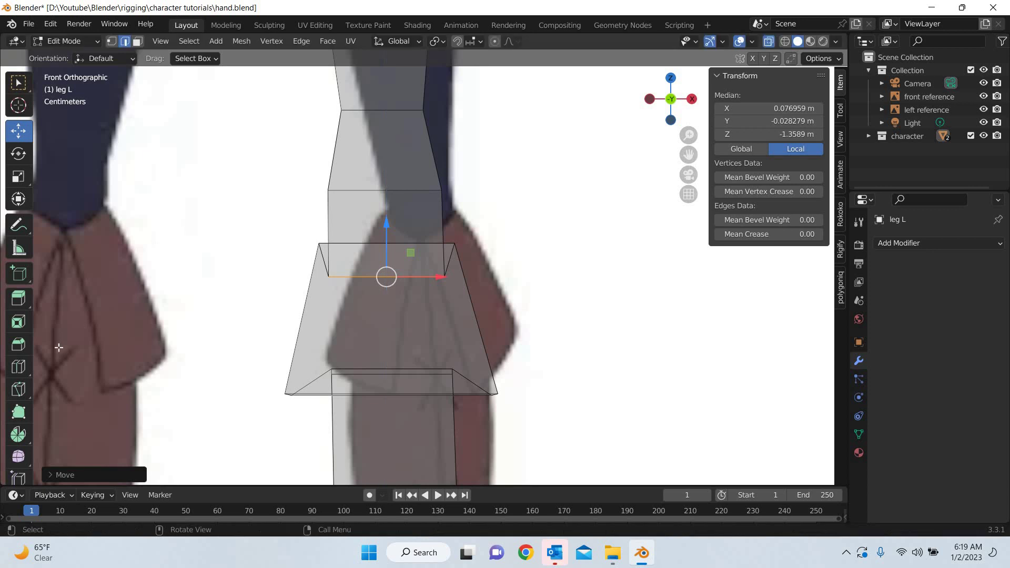
- Add supporting loop cuts close above the inner knee loop and on the outer cuff just below its top edge, at about Z -1.290 m
click(17, 368)
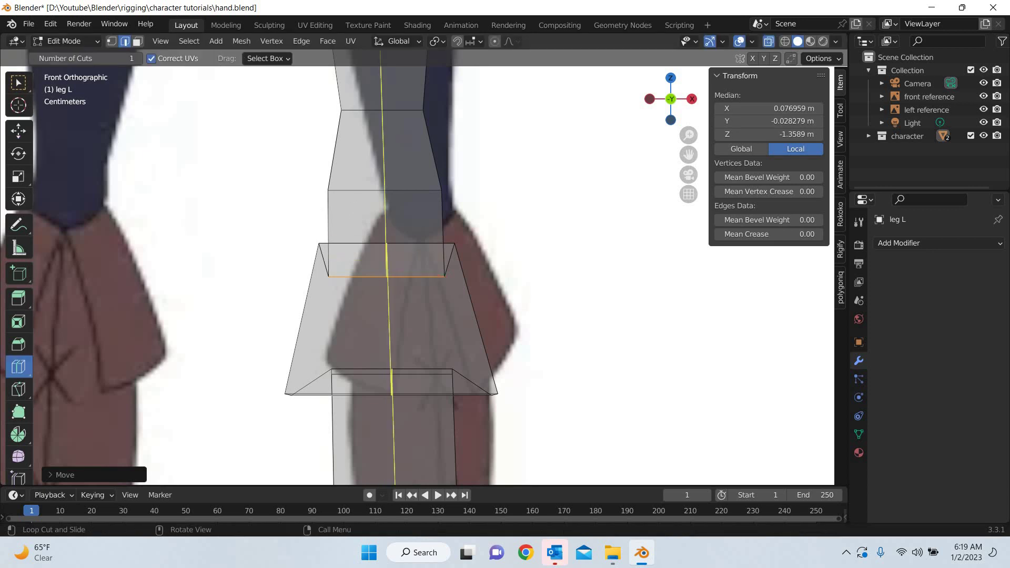
drag(316, 217, 316, 246)
key(g)
key(g)
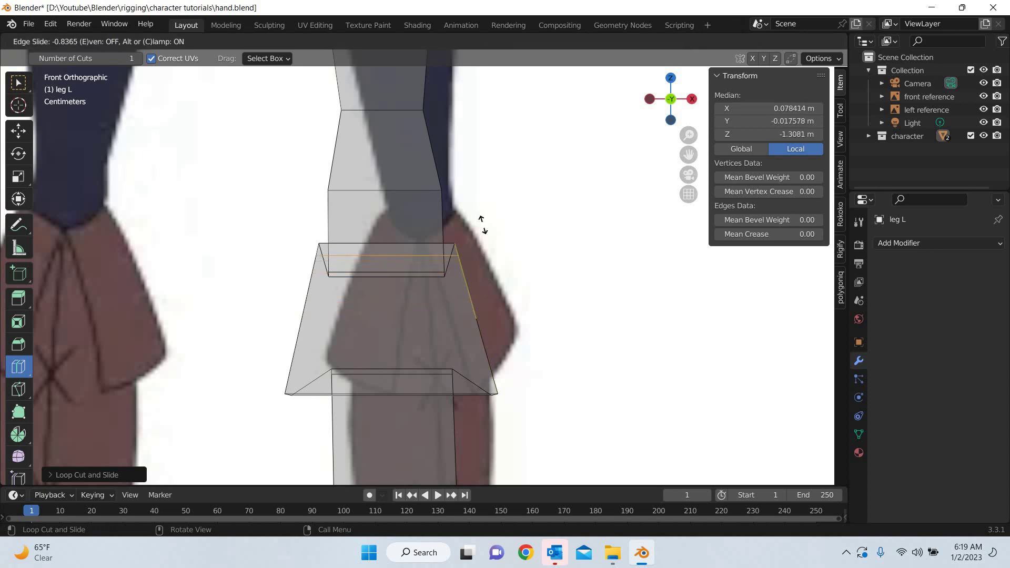
click(480, 217)
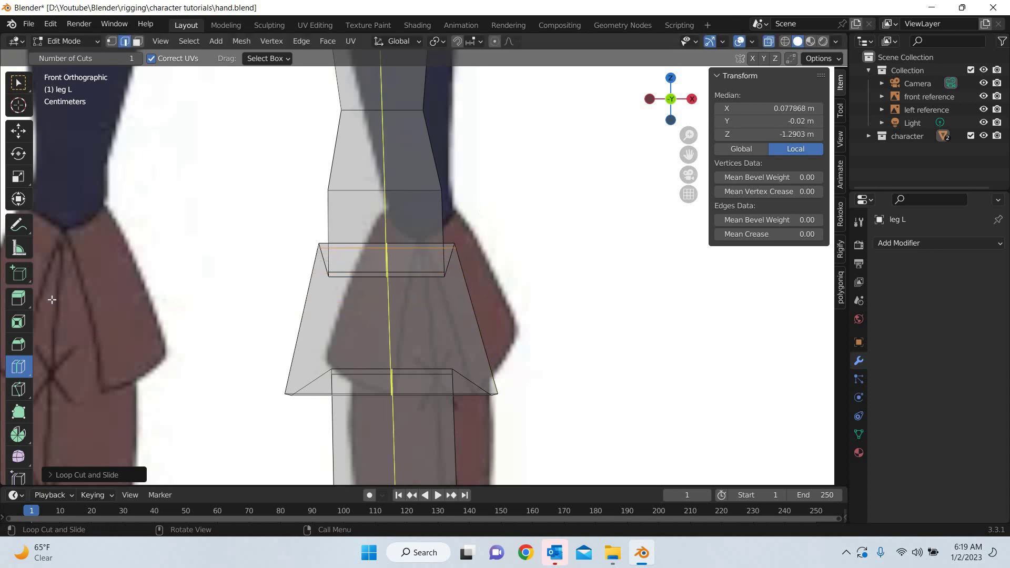
- Scale up the outer cuff's supporting loop and raise it level with the cuff's top edge, at about Z -1.278 m
click(18, 176)
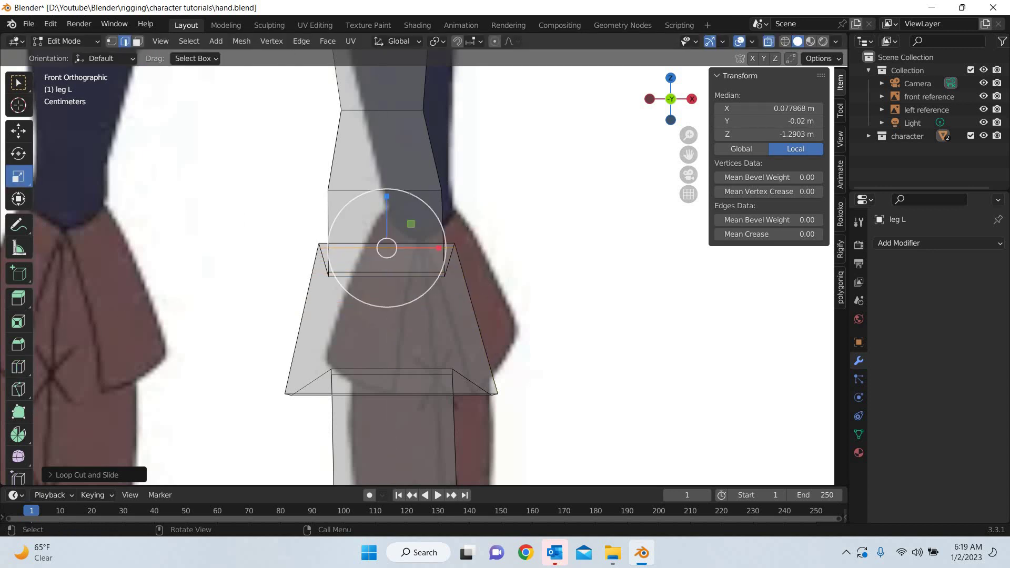
drag(414, 193, 389, 184)
key(shift+space)
key(g)
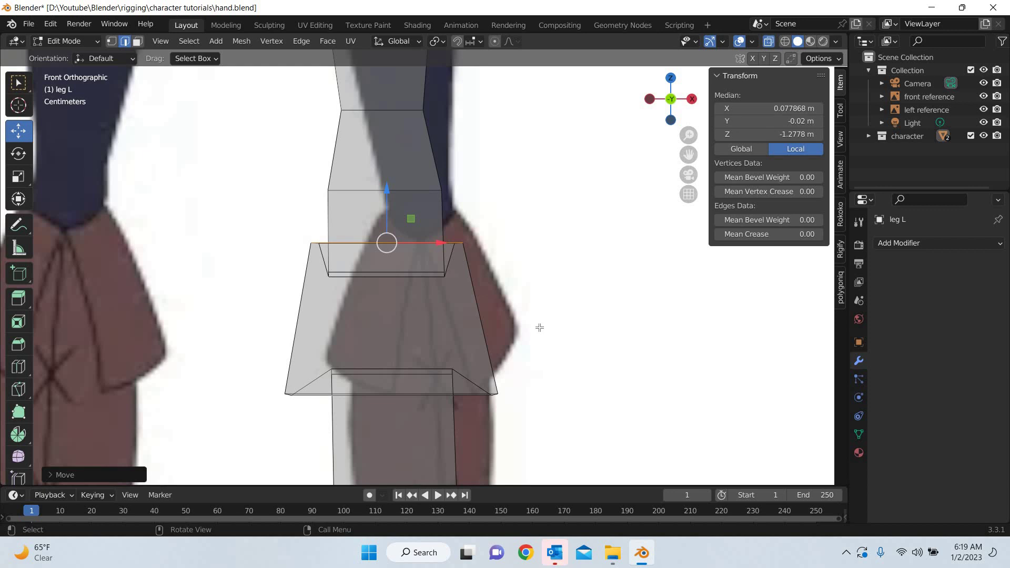
- Add two loop cuts across the thigh, at about Z 0.187 m and Z -0.388 m
middle_drag(548, 337, 451, 317)
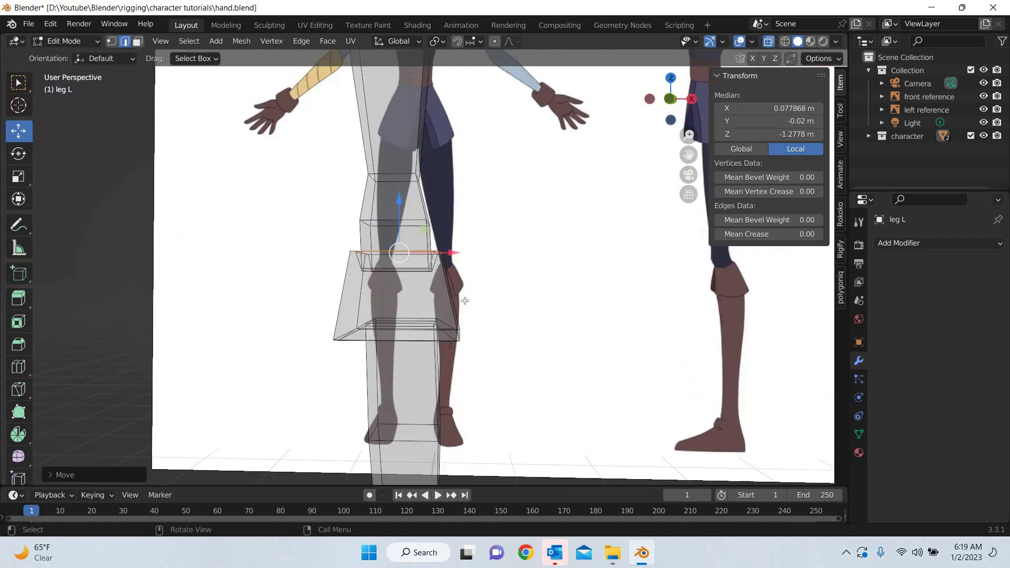
middle_drag(416, 371, 414, 372)
scroll(452, 263, down, 4)
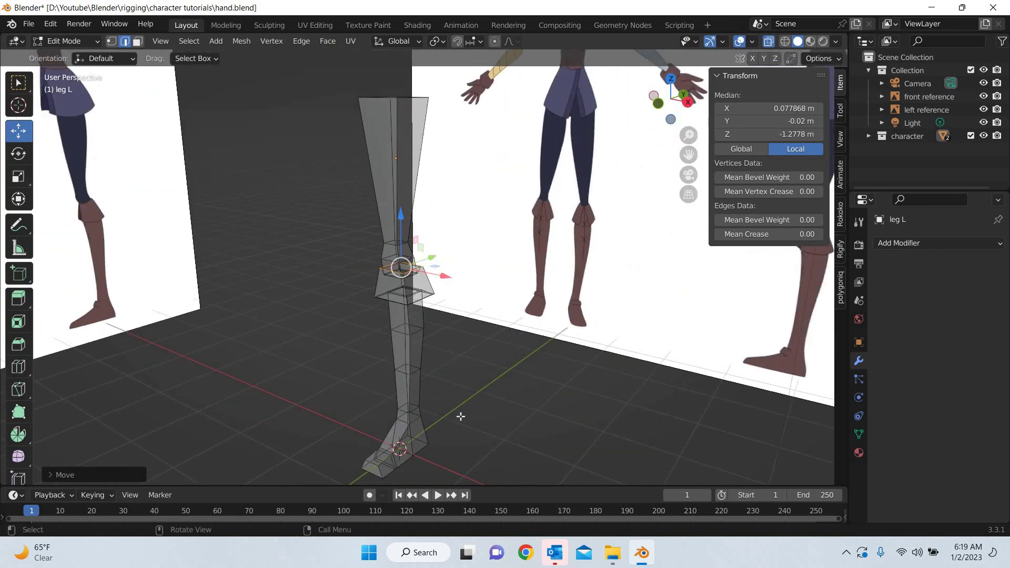
shift+middle_drag(437, 426, 437, 418)
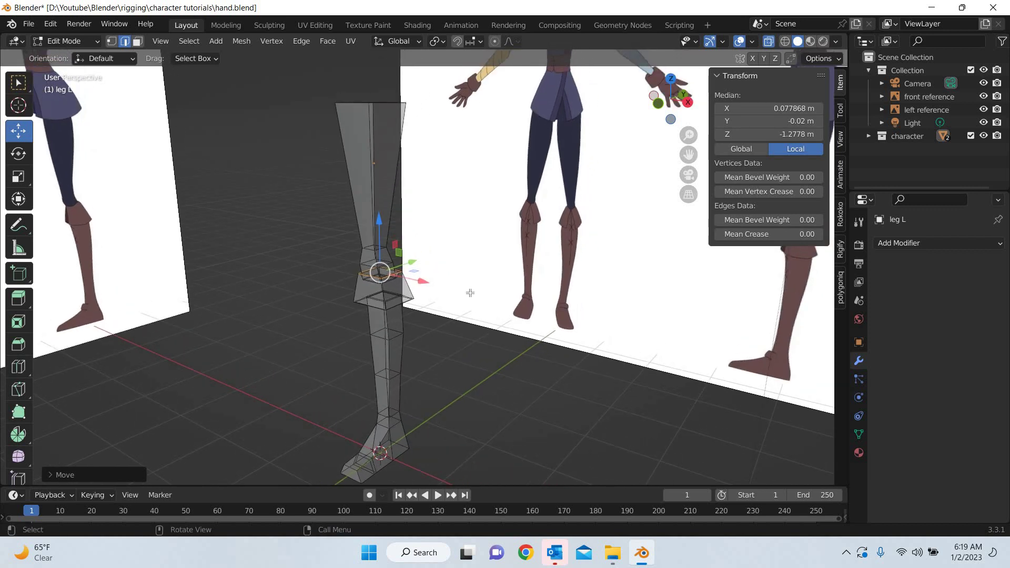
key(KP_1)
shift+middle_drag(298, 387, 328, 491)
click(12, 367)
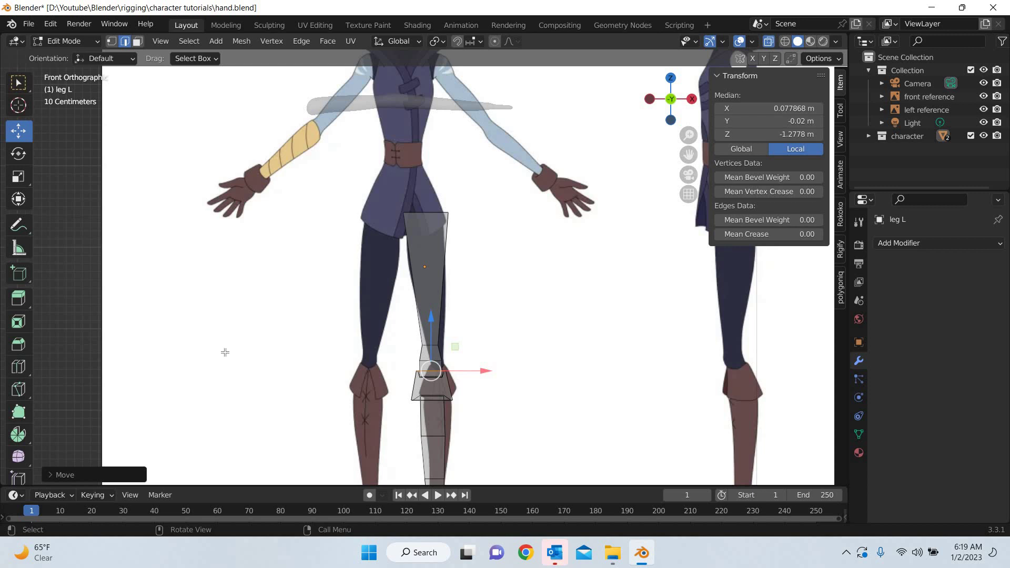
scroll(424, 267, up, 3)
drag(440, 279, 440, 240)
click(438, 323)
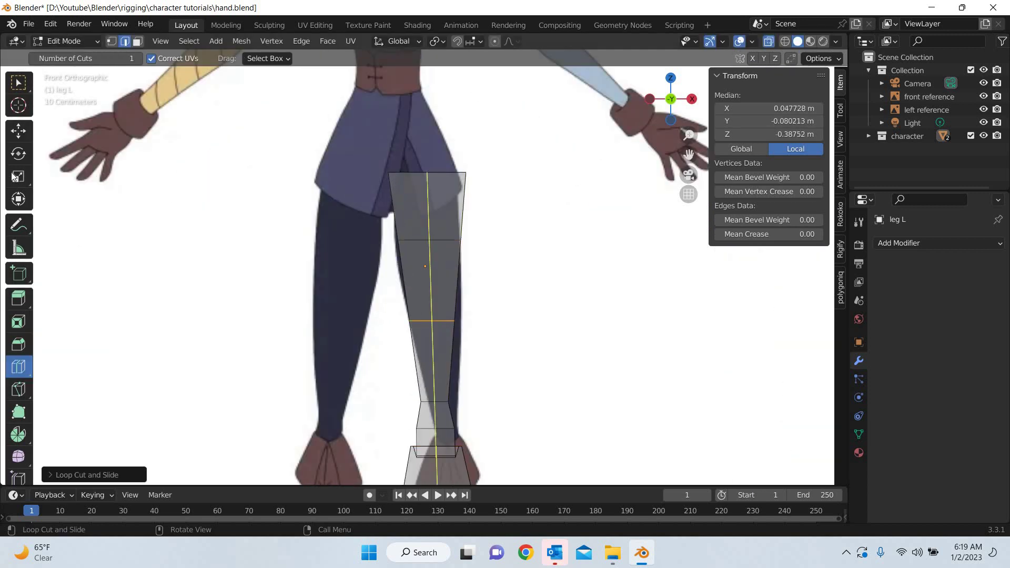
- Adjust the scale of the lower thigh loop and enlarge the upper thigh loop slightly to follow the front reference
click(19, 176)
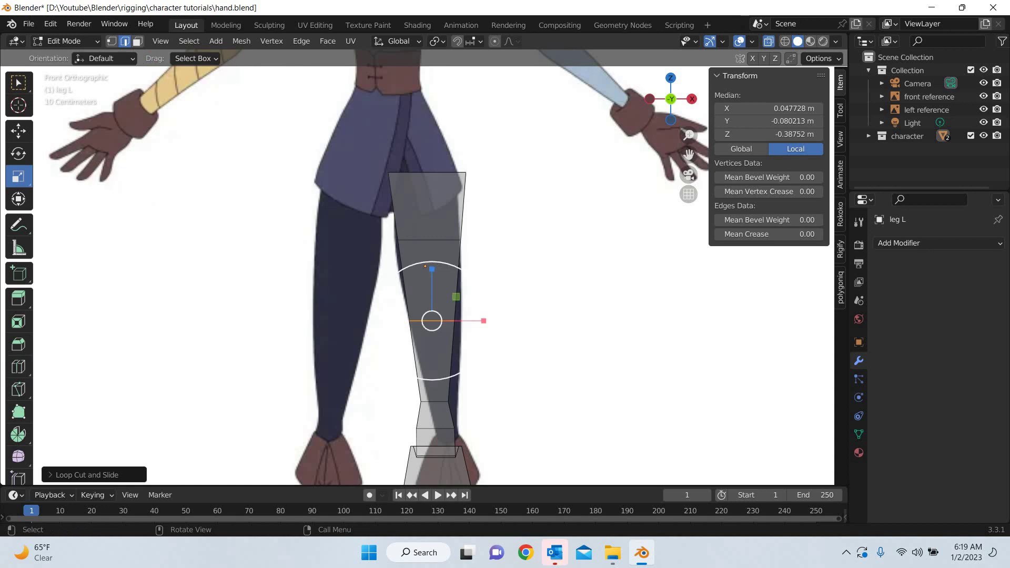
mouse_move(451, 263)
mouse_down()
mouse_move(506, 222)
mouse_move(450, 268)
mouse_up()
drag(503, 221, 341, 259)
drag(453, 183, 451, 180)
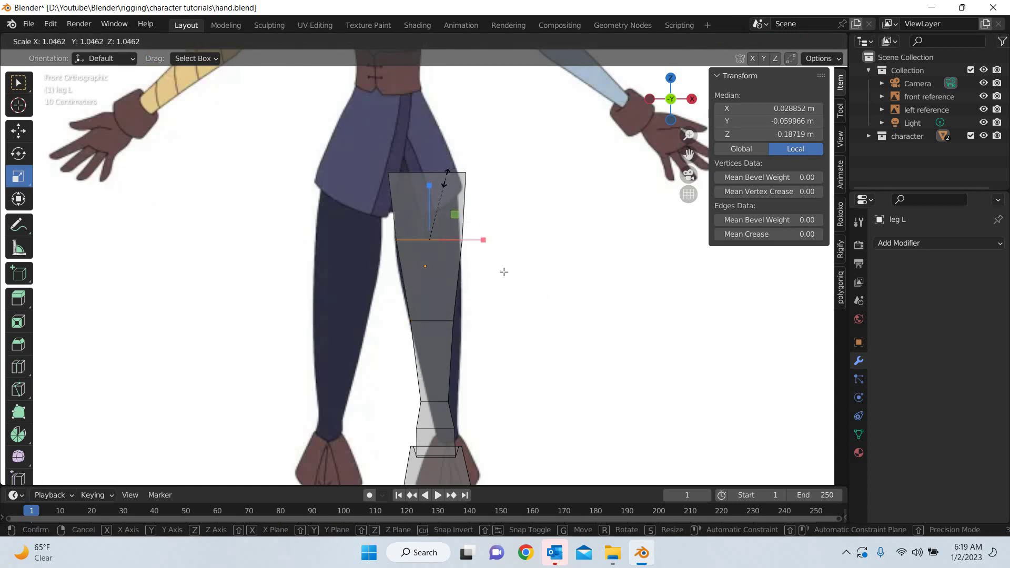
- Scale up the lower and upper thigh loops to match the thigh outline in the side reference
key(KP_3)
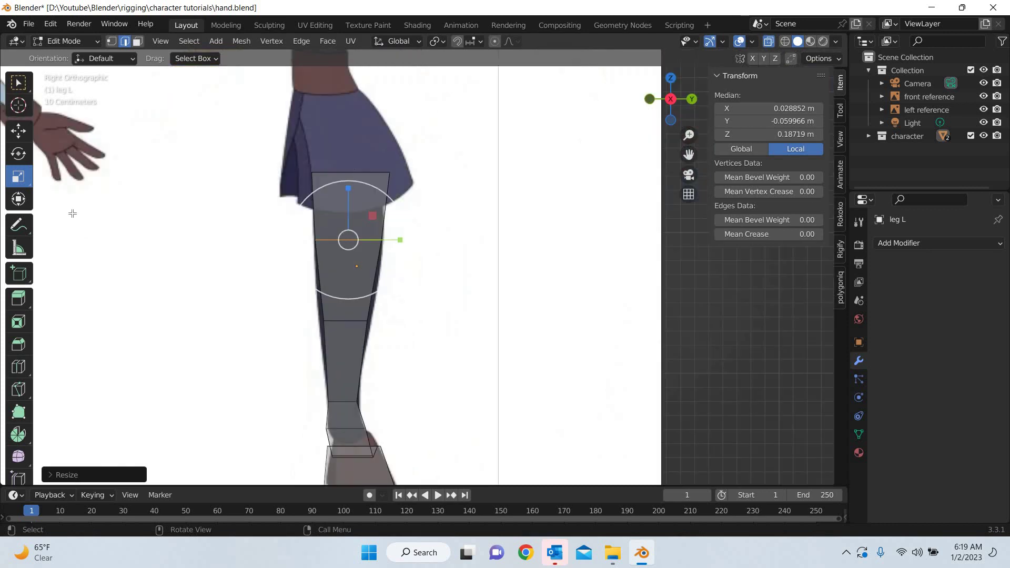
click(18, 130)
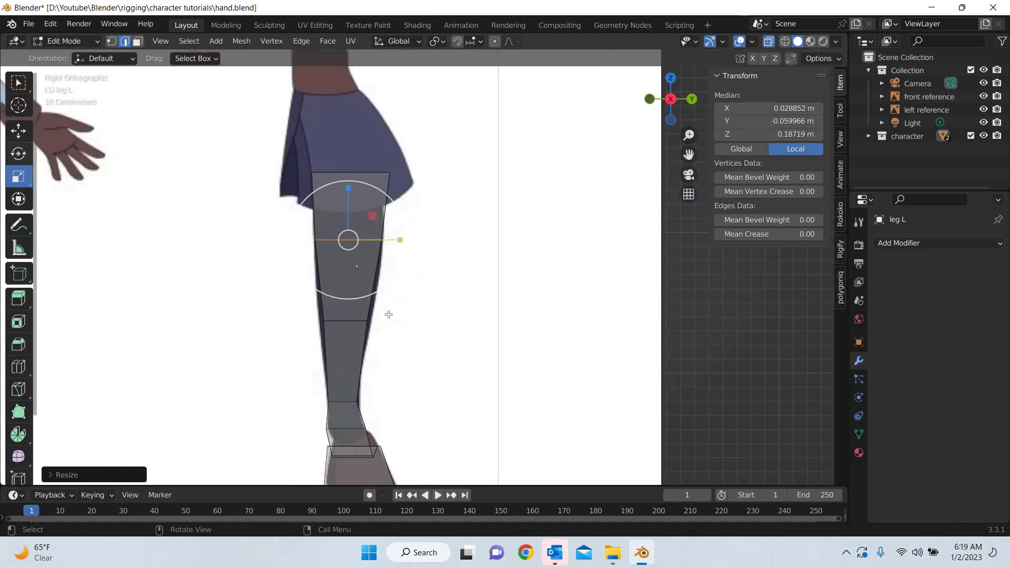
alt+click(256, 321)
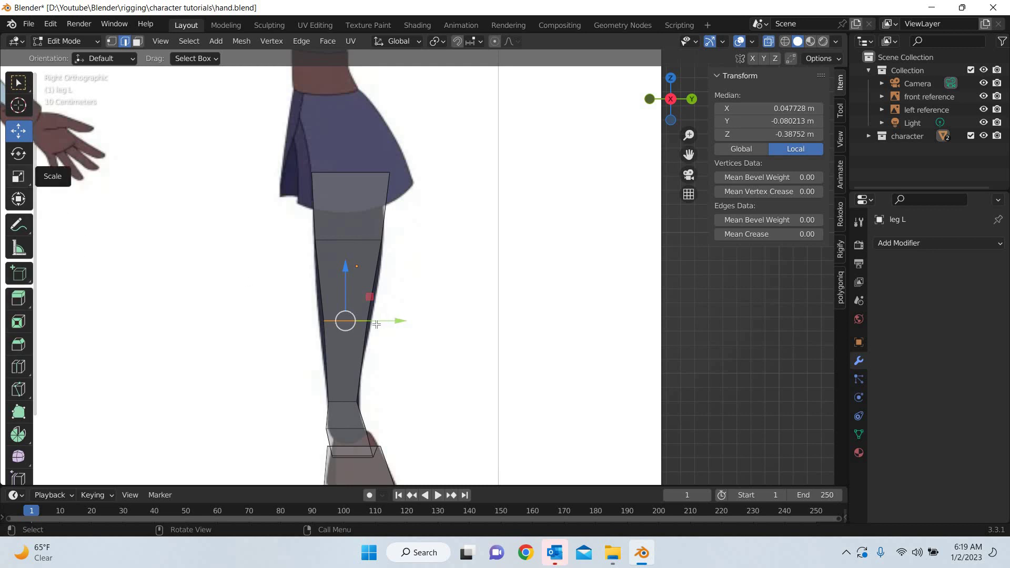
key(shift+space)
key(s)
drag(376, 324, 382, 323)
drag(309, 253, 391, 240)
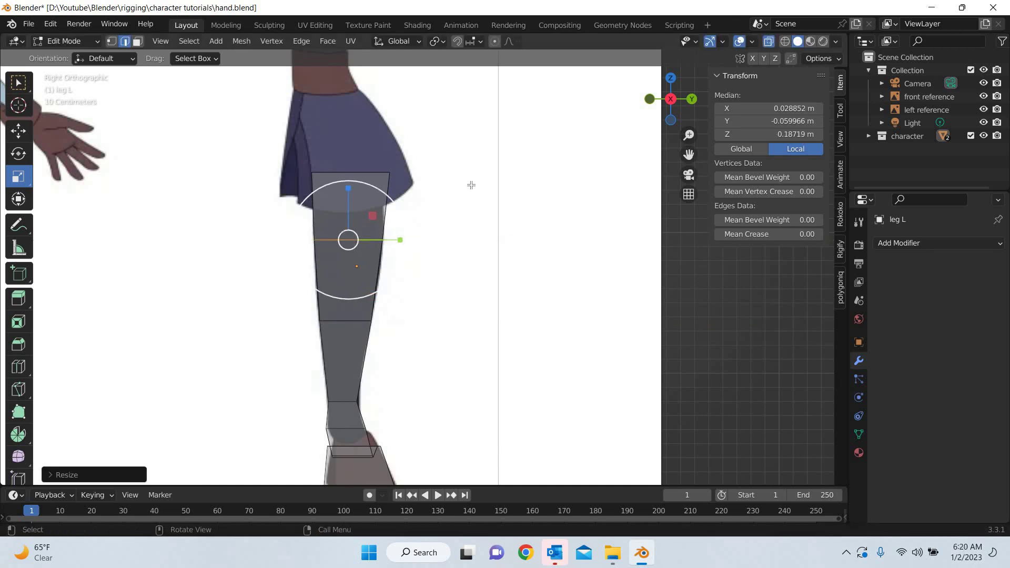
shift+middle_drag(468, 300, 477, 358)
key(KP_1)
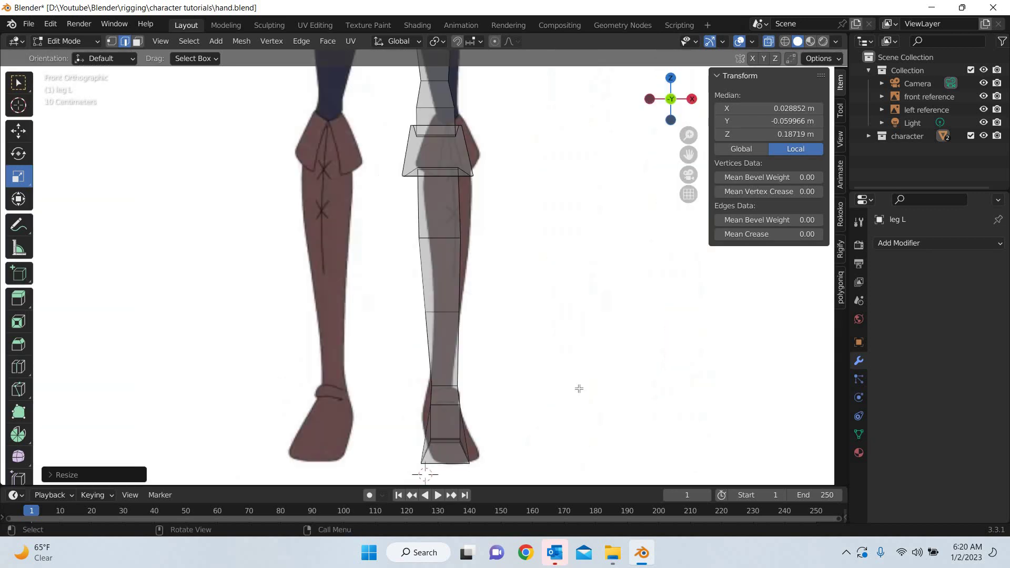
scroll(518, 302, down, 4)
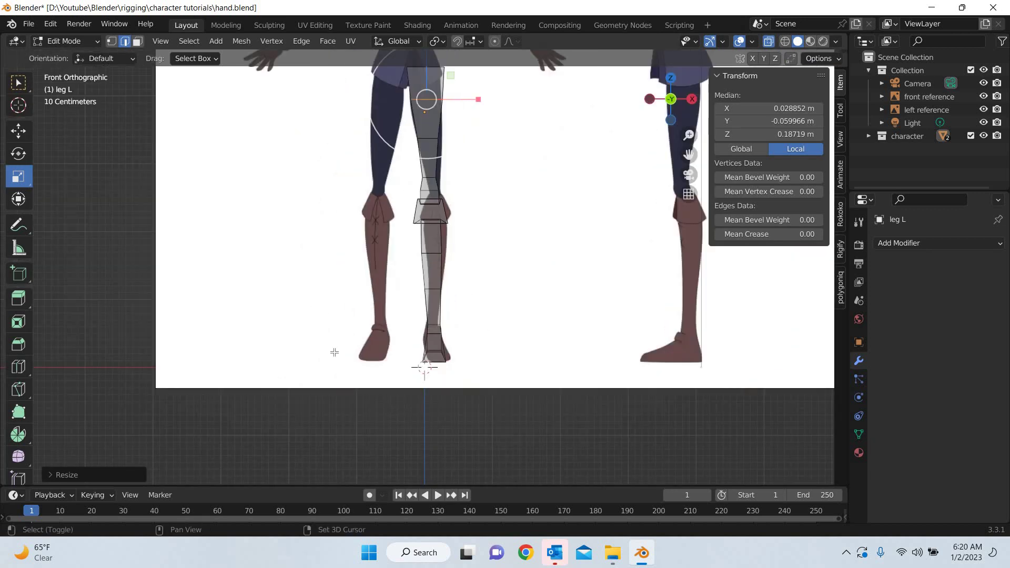
shift+middle_drag(334, 352, 220, 460)
click(17, 130)
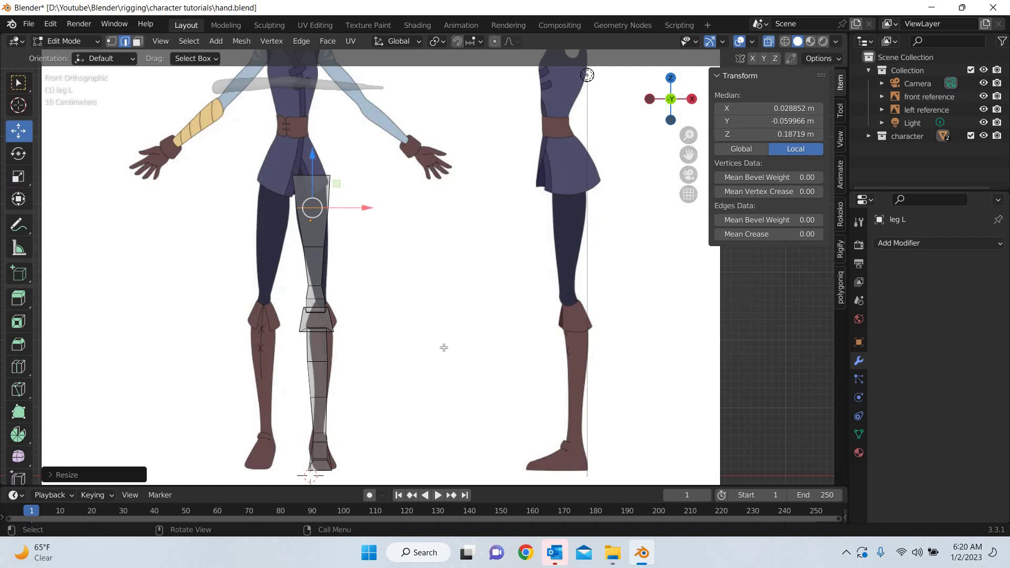
middle_drag(443, 347, 84, 220)
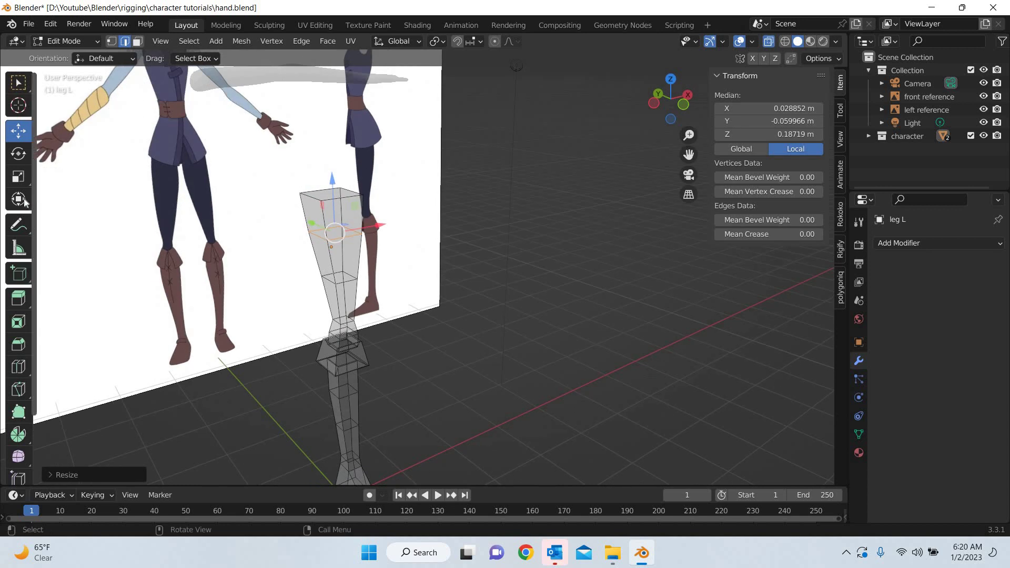
- Extrude the inner face at the top of the thigh about 0.19 m toward the body's centre
click(18, 177)
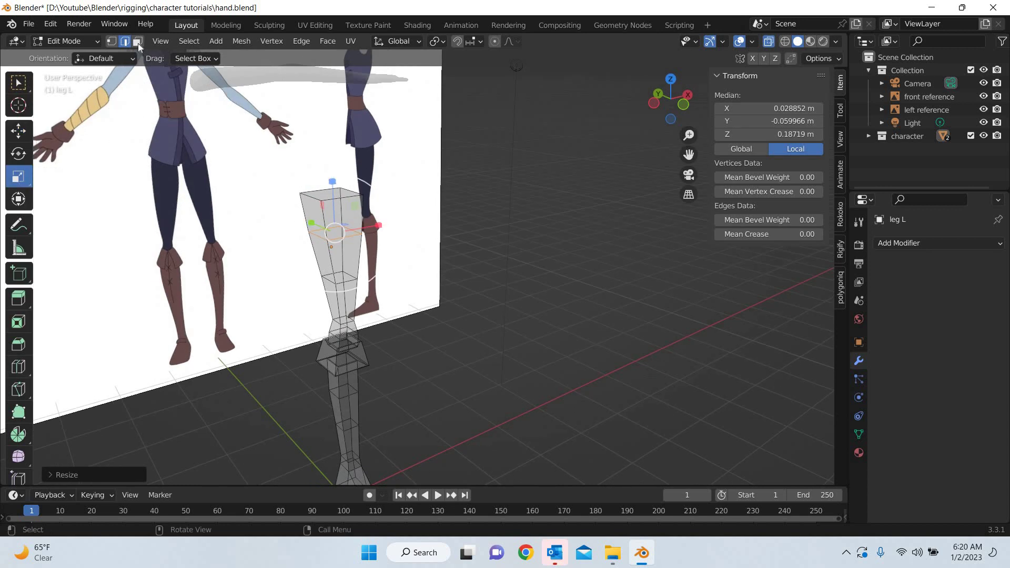
click(138, 42)
key(ctrl+z)
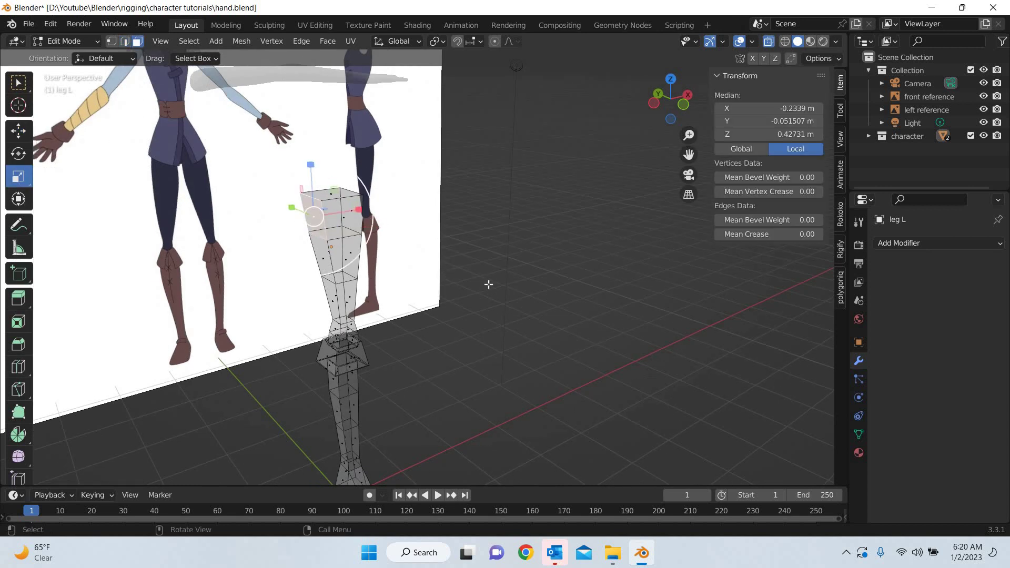
key(e)
click(456, 289)
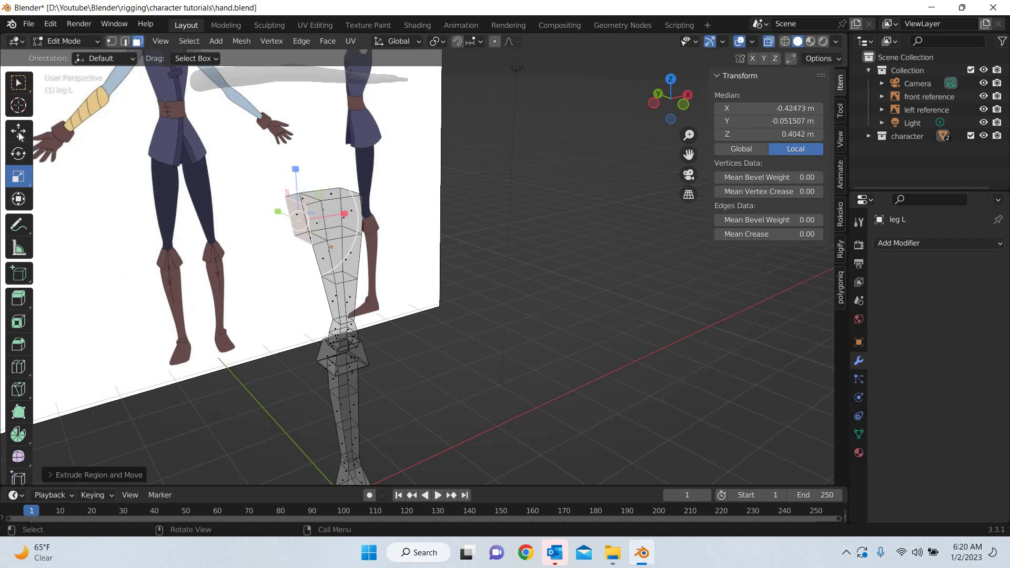
- In the front view, raise the extruded face's vertices to about Z 0.424 m, level with the thigh's top section
click(21, 135)
key(KP_1)
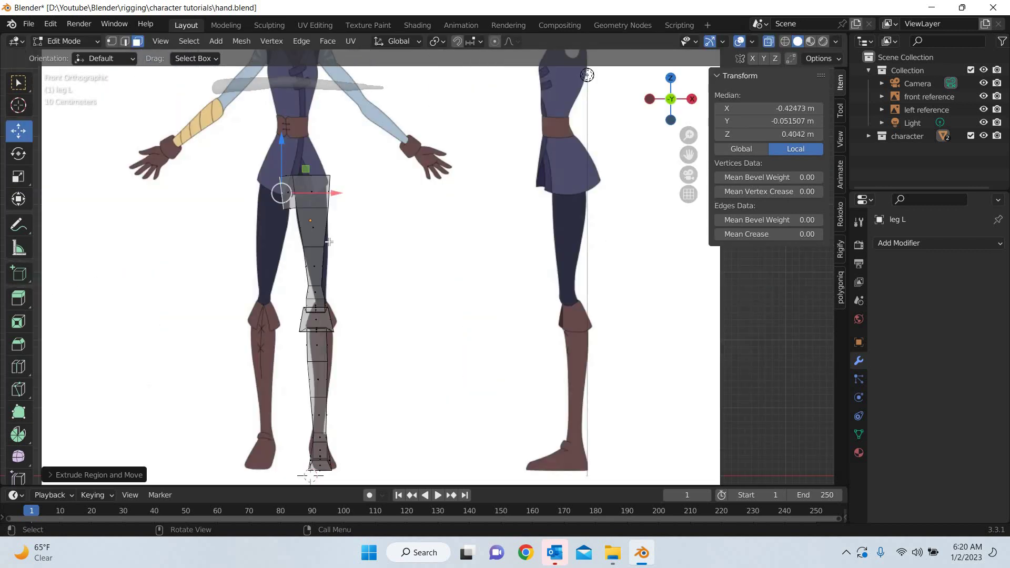
scroll(318, 268, up, 5)
shift+middle_drag(119, 171, 375, 322)
scroll(375, 322, up, 3)
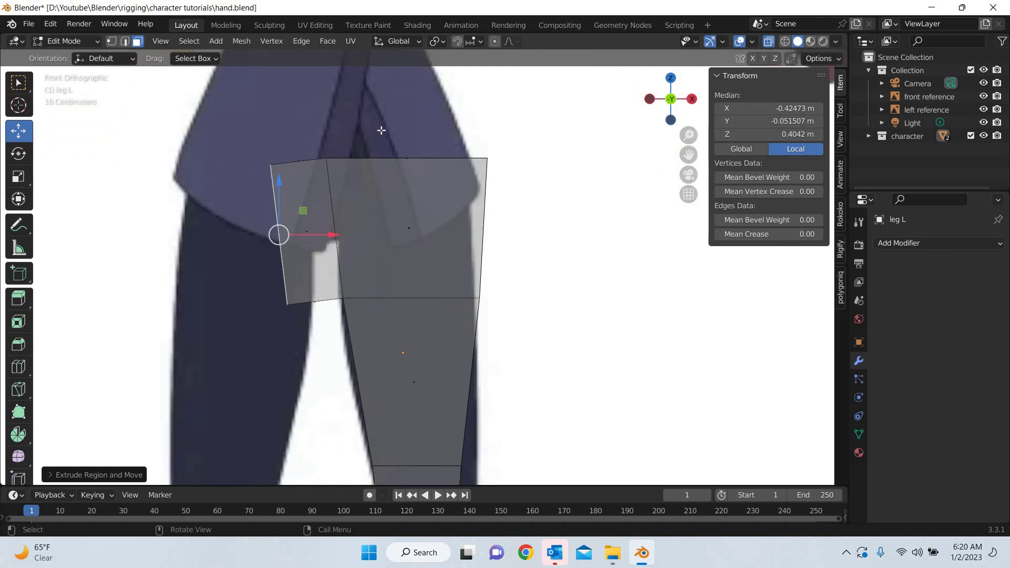
key(1)
drag(372, 122, 268, 244)
drag(235, 142, 304, 354)
drag(281, 202, 303, 197)
- Move the thigh's inner top vertices about 0.047 m and the extrusion's outermost top vertices about 0.043 m along X to straighten both edges
drag(366, 170, 368, 134)
key(g)
key(x)
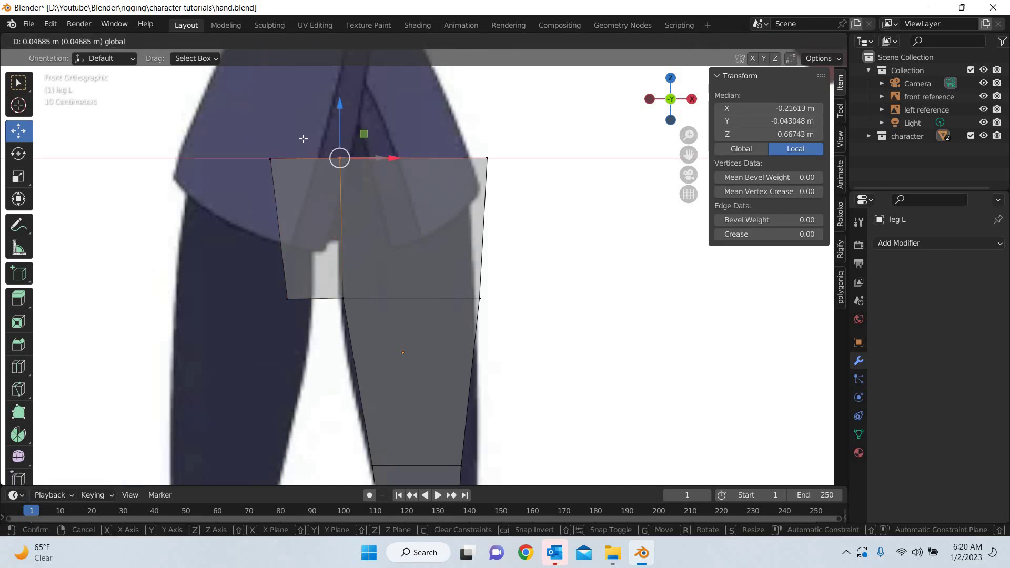
click(303, 138)
drag(257, 140, 301, 160)
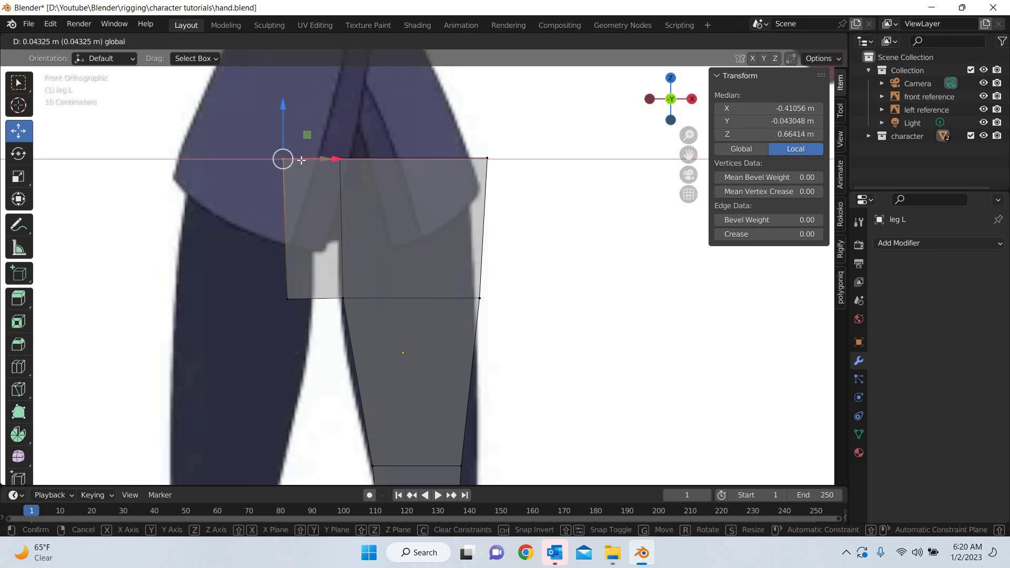
click(244, 130)
- Flatten the extrusion's end vertices into a vertical line by scaling them to 0 along X
drag(245, 130, 295, 305)
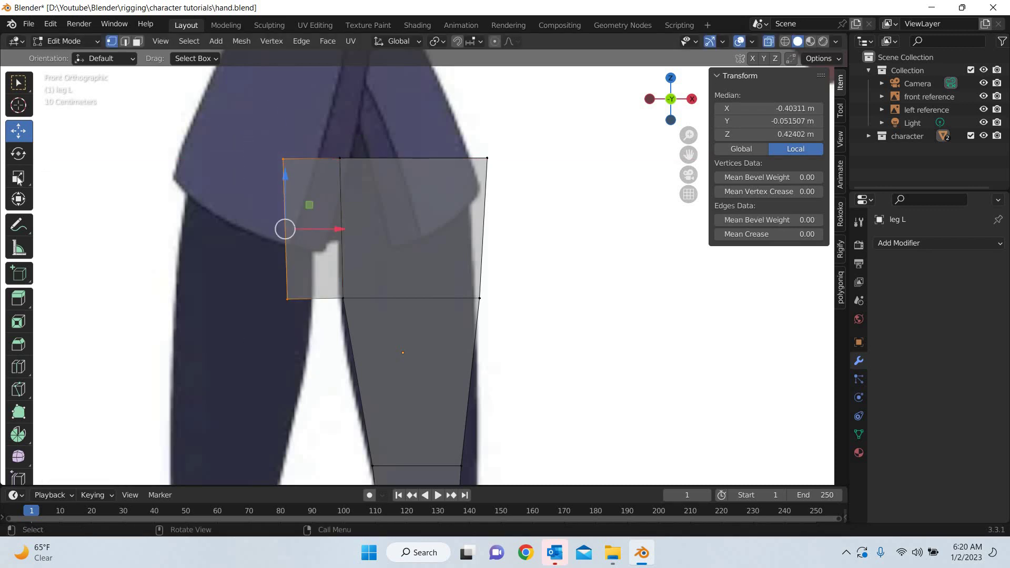
click(19, 176)
key(s)
key(x)
key(0)
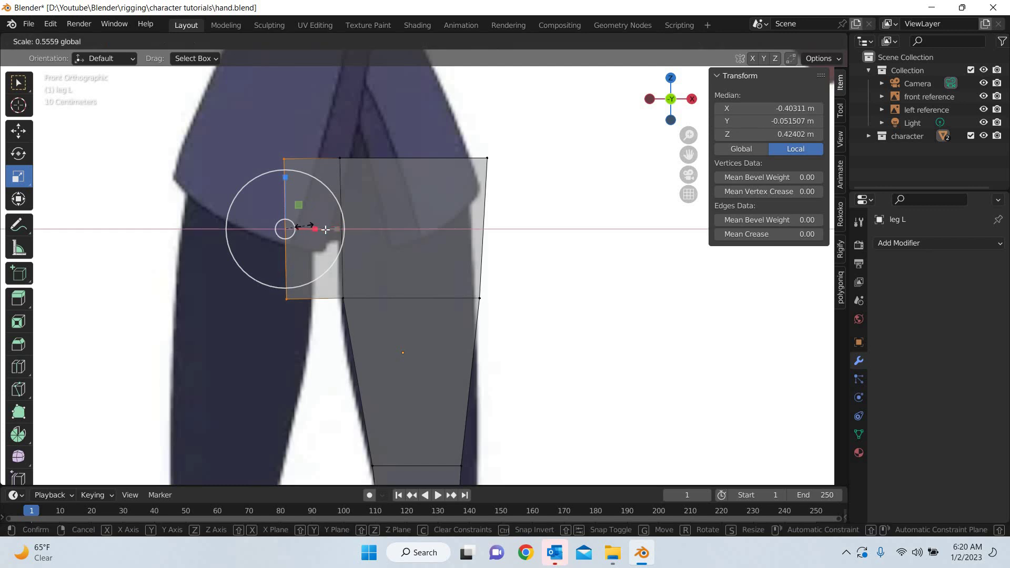
key(Return)
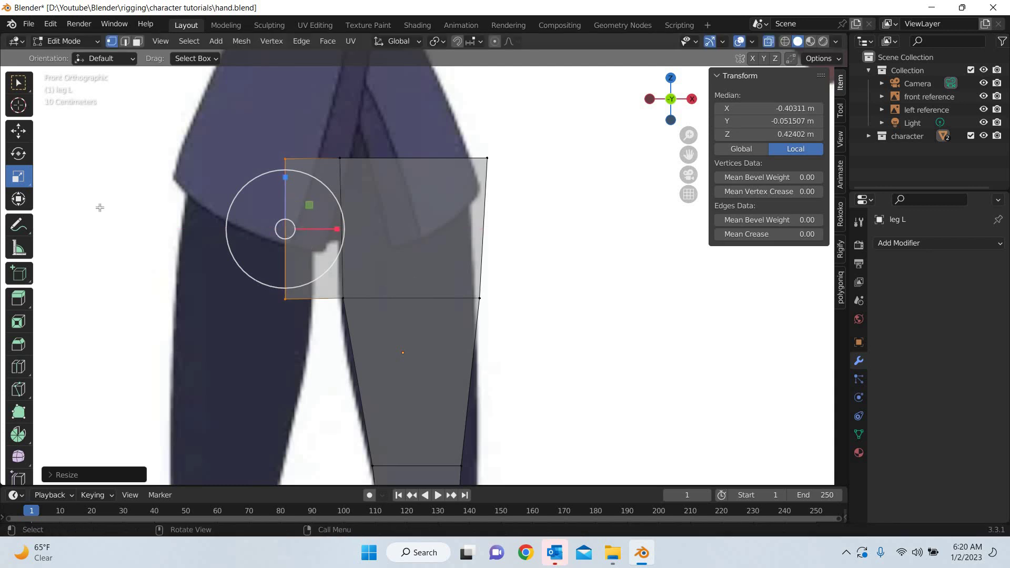
- Move the extrusion's end vertices about 0.137 m along X to the body's centreline, at about X -0.266 m
click(19, 131)
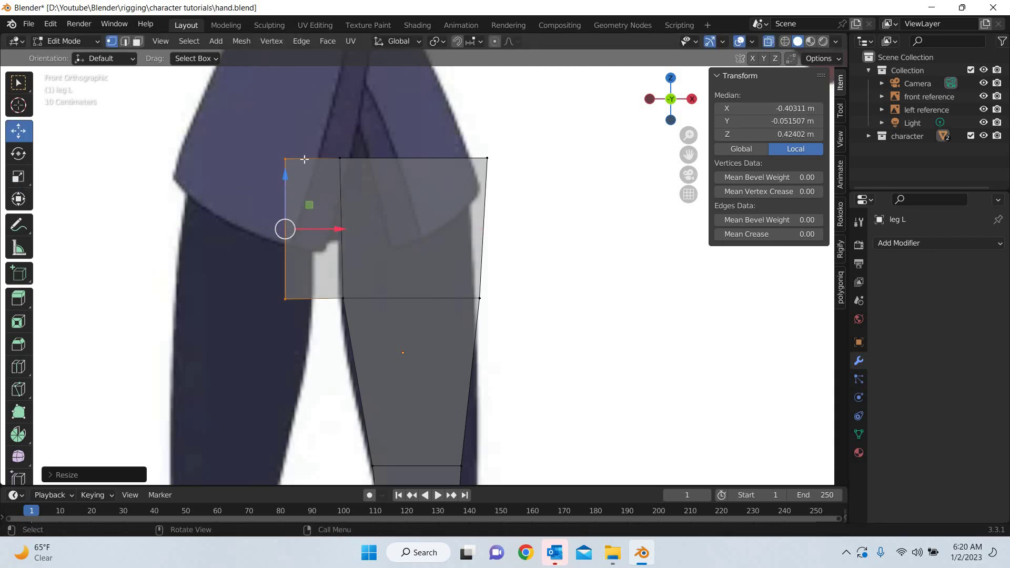
click(238, 326)
key(ctrl+z)
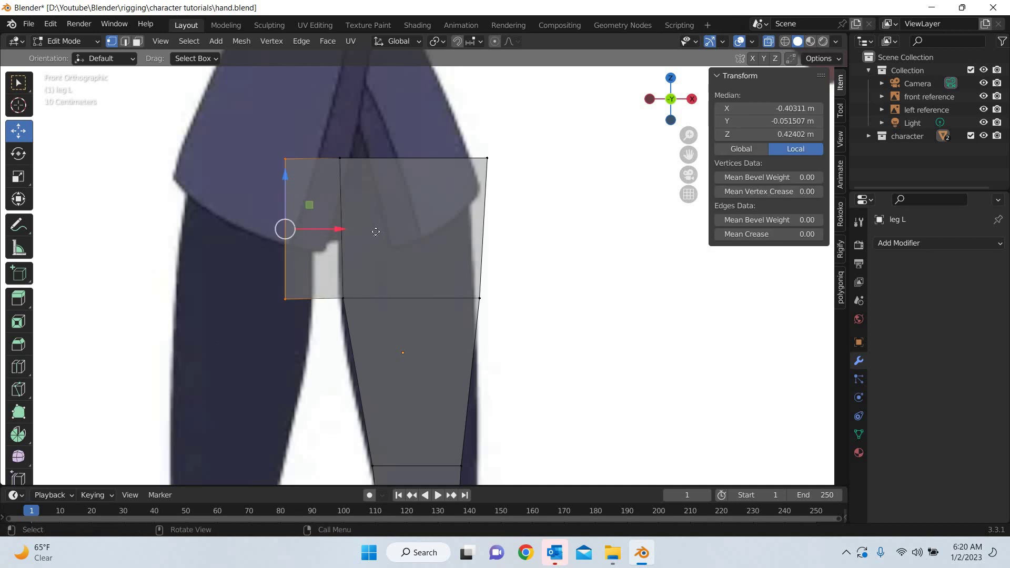
key(g)
key(x)
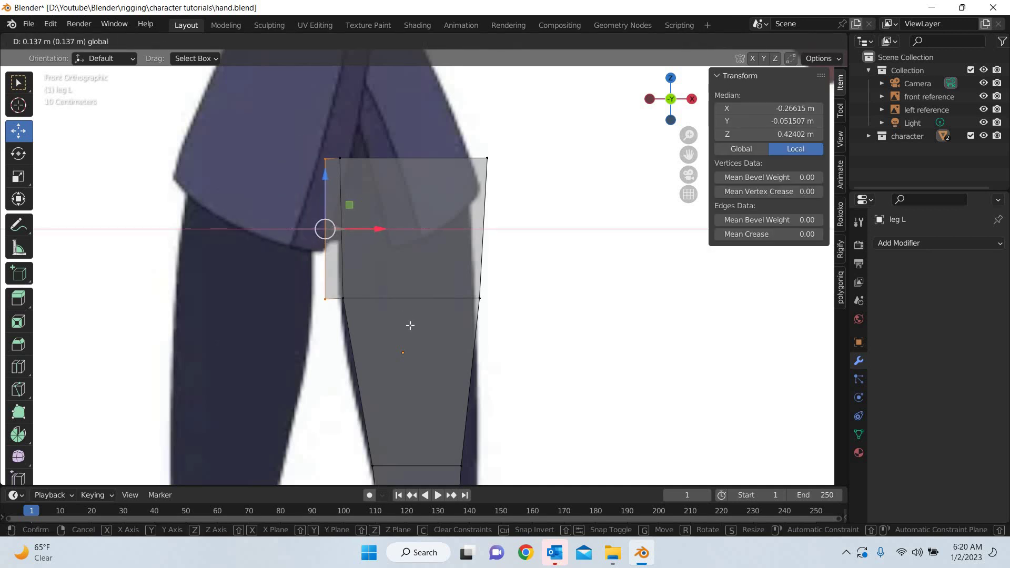
click(368, 231)
scroll(194, 125, down, 6)
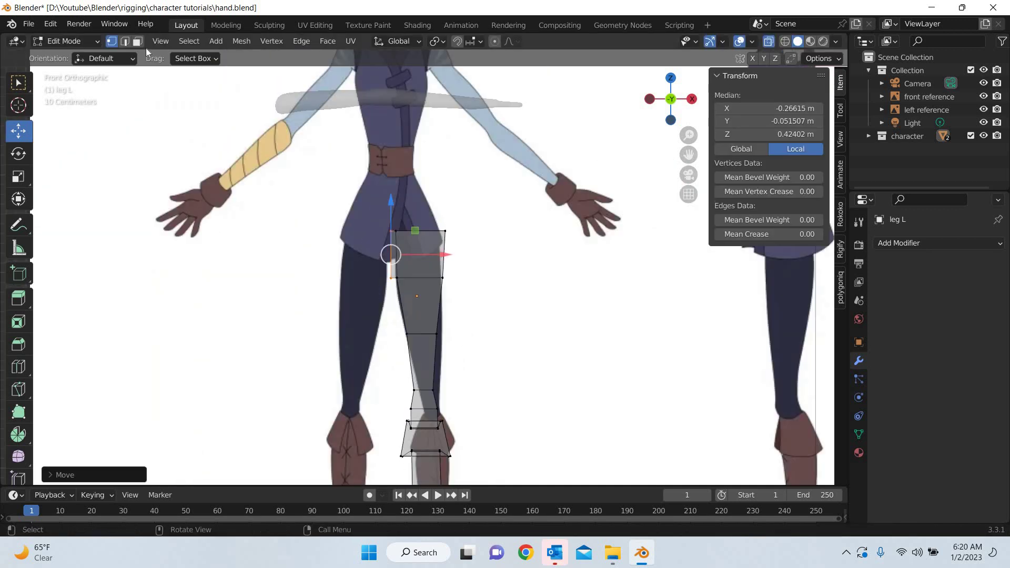
- Delete the end face of the hip extrusion on the body's centreline side
click(137, 41)
middle_drag(570, 315, 458, 275)
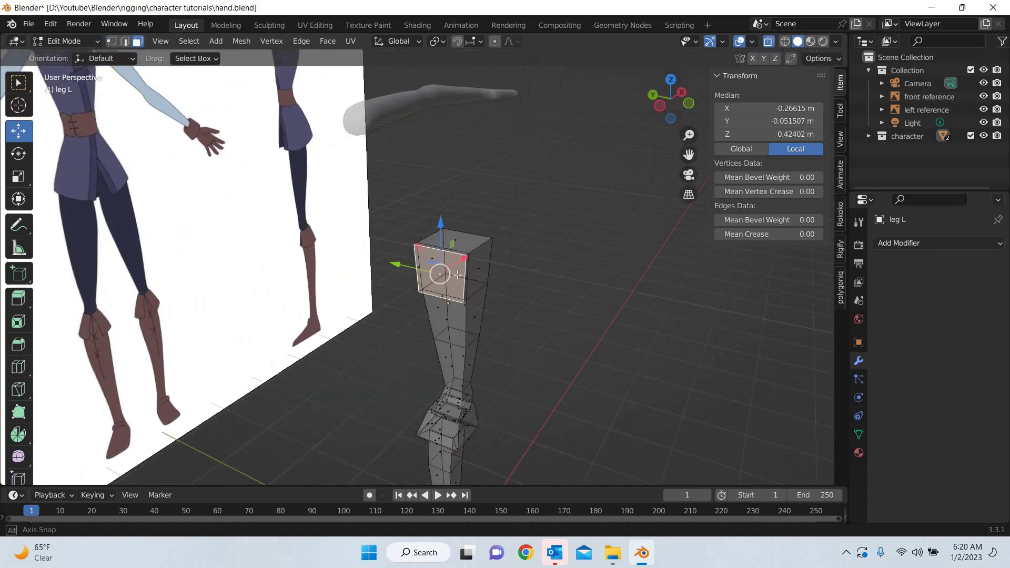
key(alt+a)
click(439, 279)
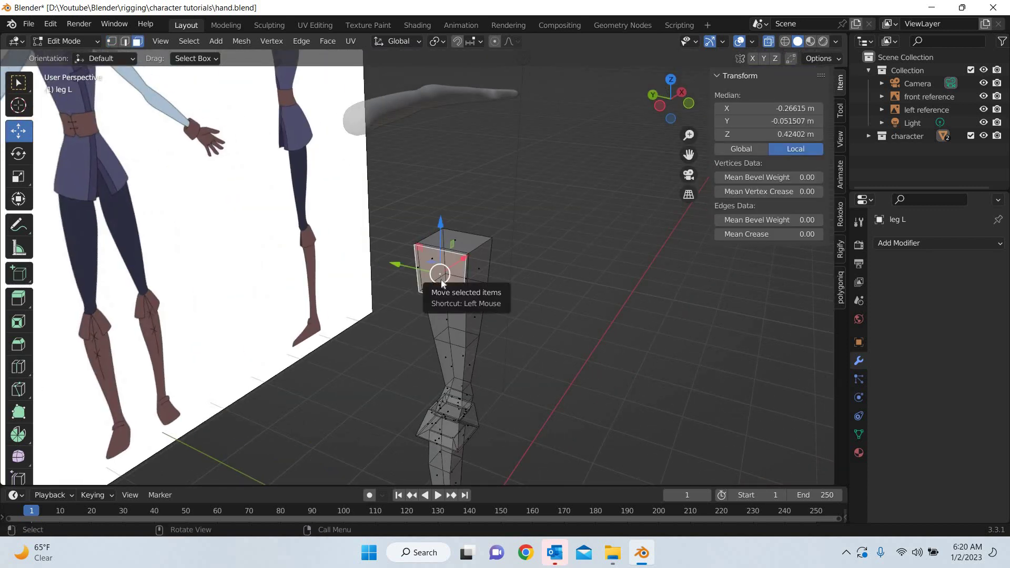
key(x)
click(416, 306)
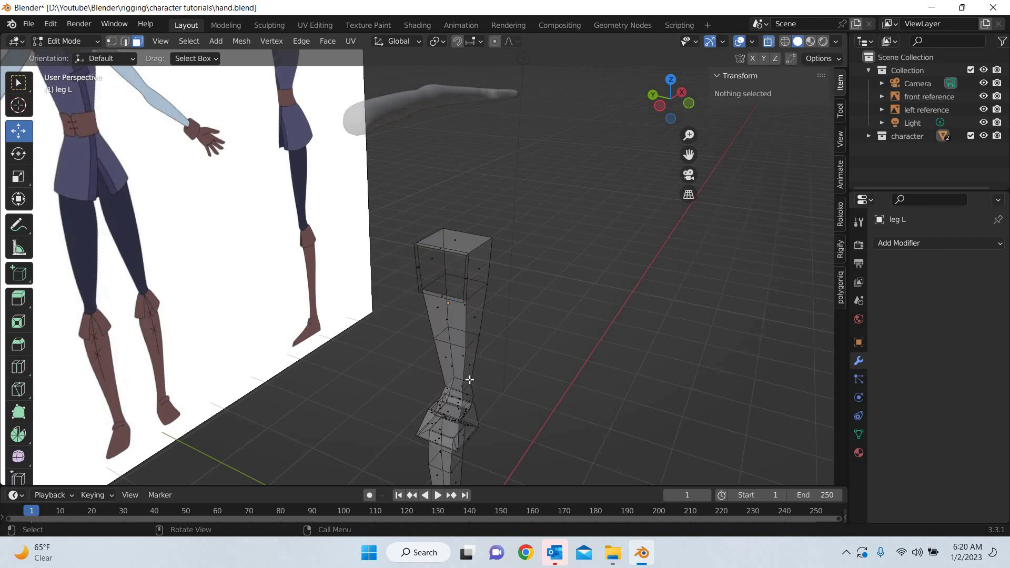
- Move only leg L's origin to the hip extrusion's lower inner corner, at about X -0.267 m, Z 3.946 m, and turn origins-only transforms off
key(KP_1)
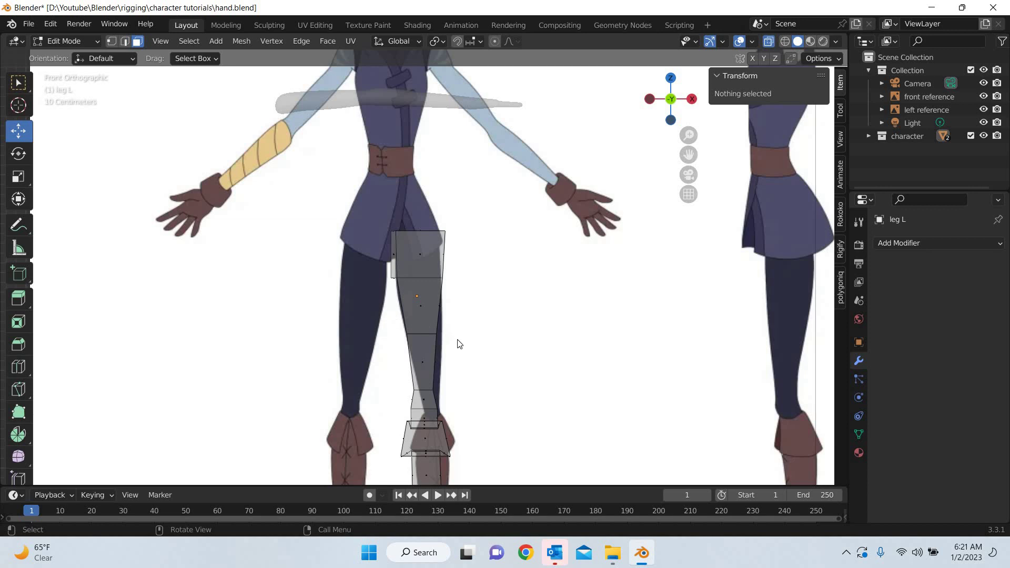
key(Tab)
click(835, 59)
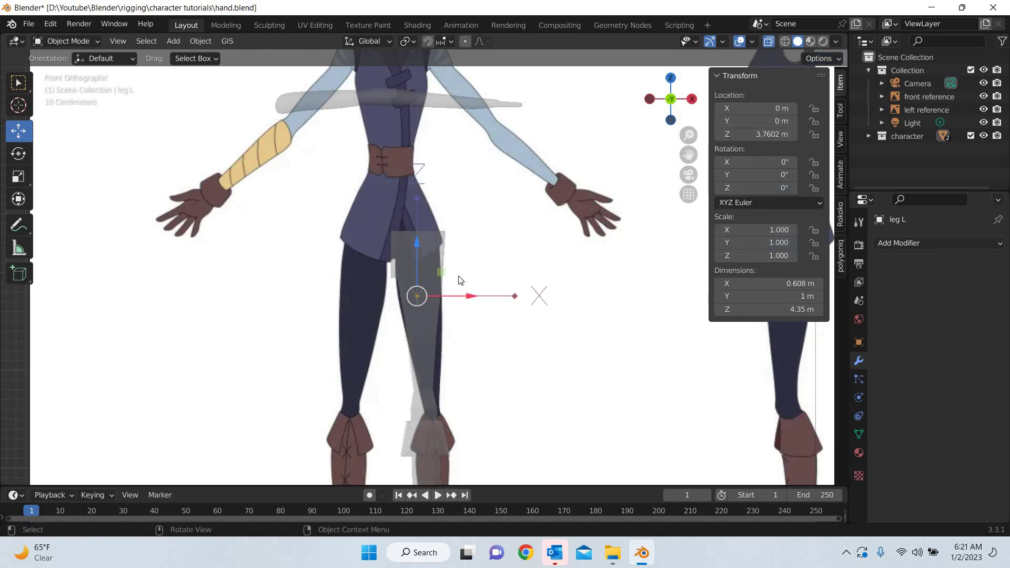
drag(441, 273, 411, 280)
scroll(412, 279, up, 8)
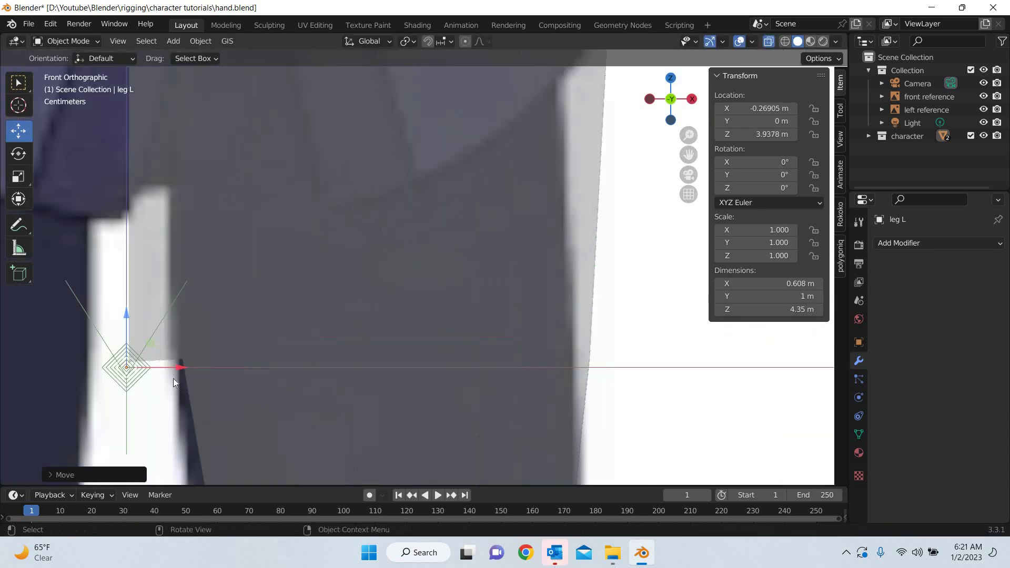
drag(160, 338, 157, 337)
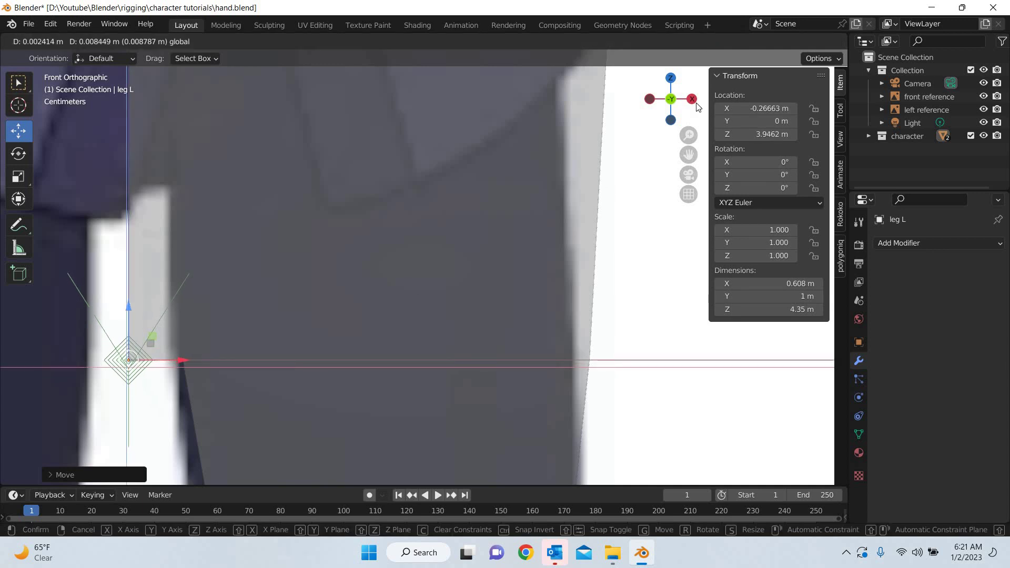
drag(697, 107, 699, 105)
click(820, 57)
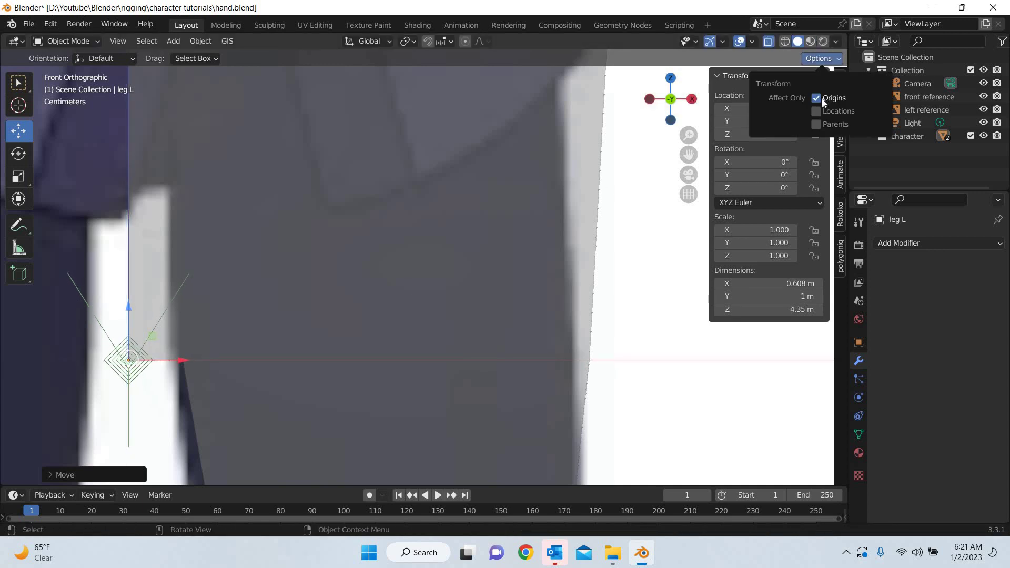
- Move the hand L object to the shoulder of the front reference, at about X 1.205 m, Z 6.046 m
scroll(403, 283, down, 10)
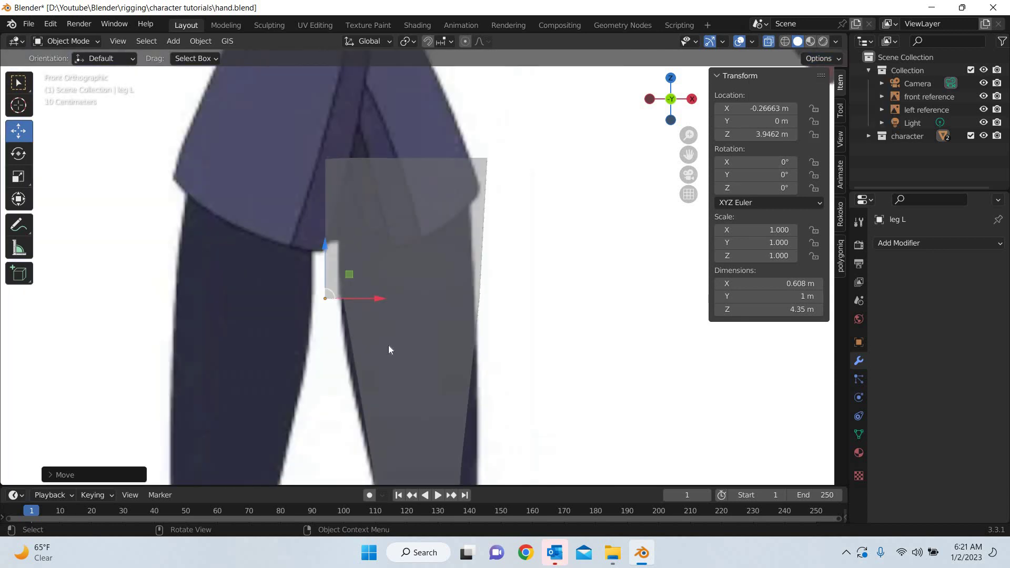
scroll(429, 300, down, 4)
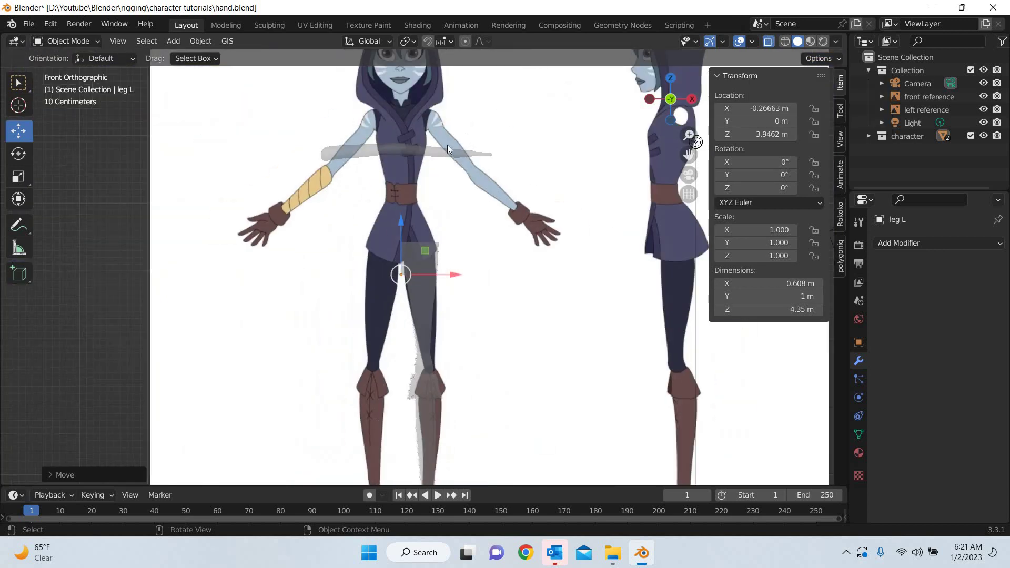
click(420, 152)
key(g)
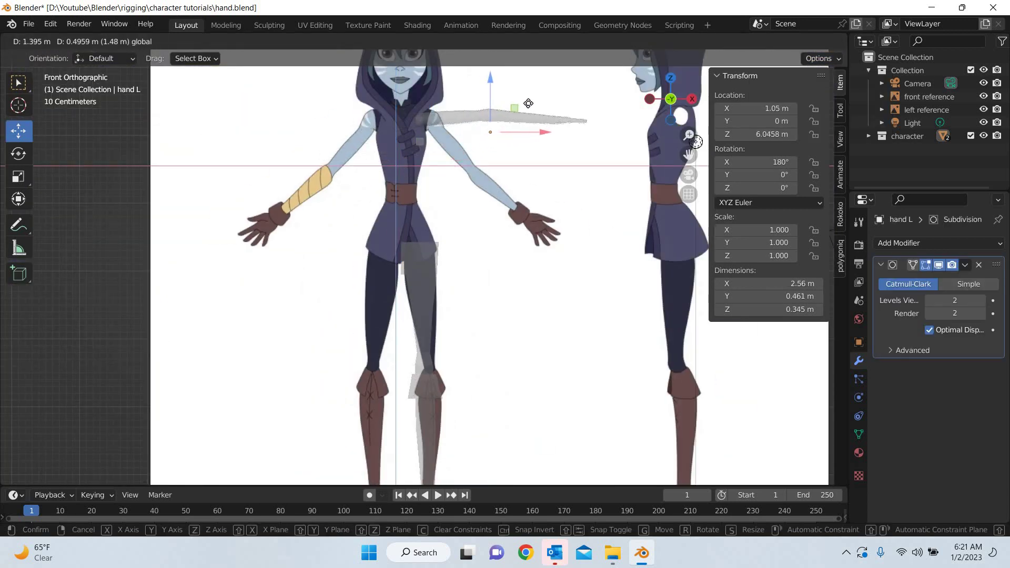
click(485, 213)
middle_drag(485, 212, 486, 184)
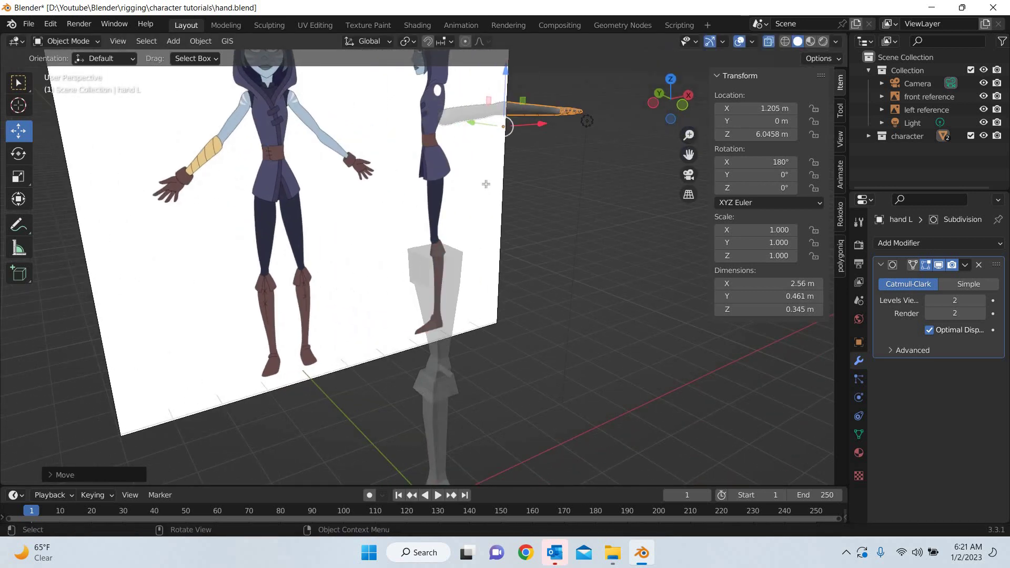
- Delete the end face of hand L at the shoulder and return to Object Mode
key(Tab)
shift+middle_drag(485, 282, 482, 361)
scroll(469, 204, up, 3)
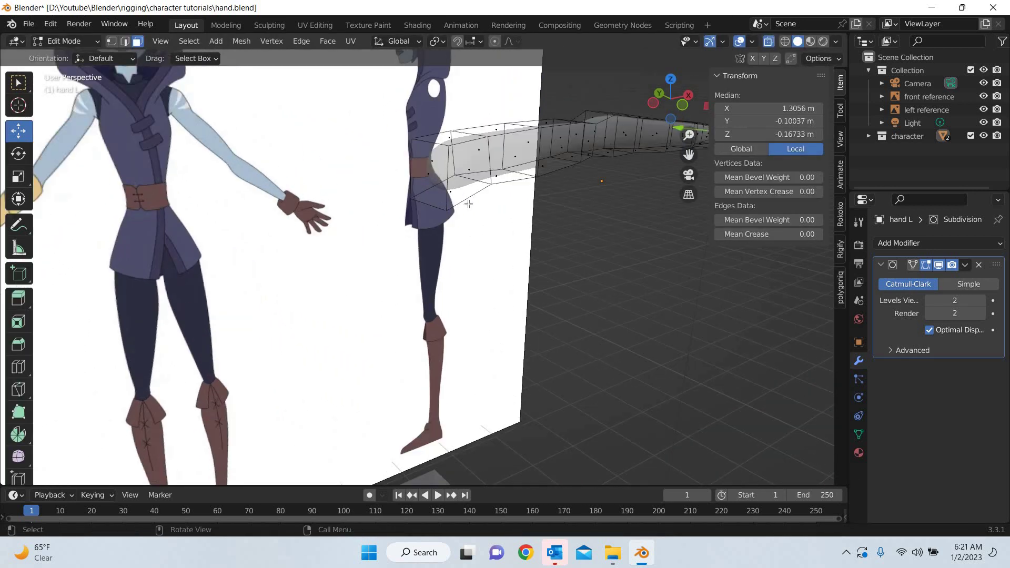
middle_drag(477, 223, 454, 224)
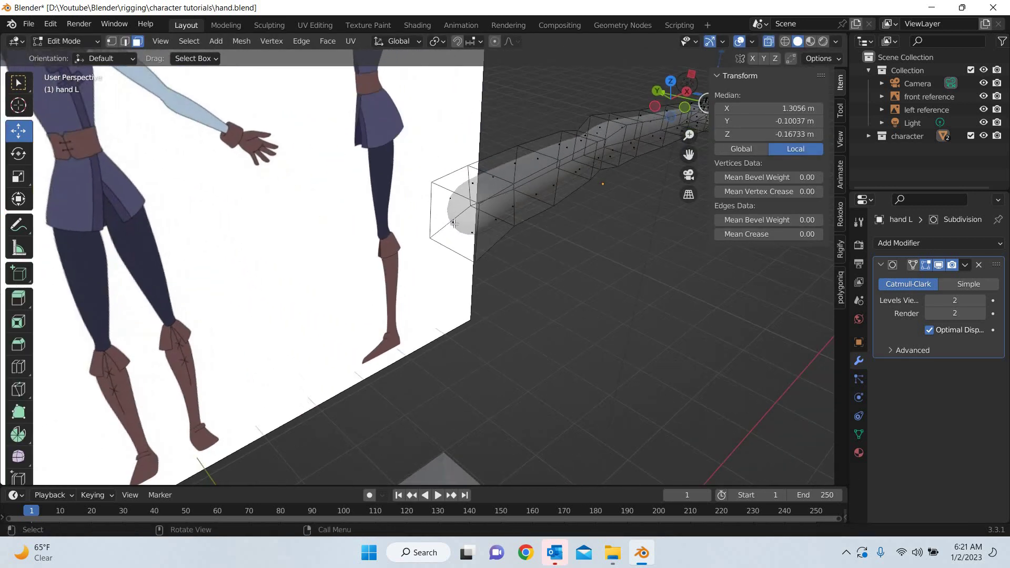
click(477, 257)
key(x)
key(Return)
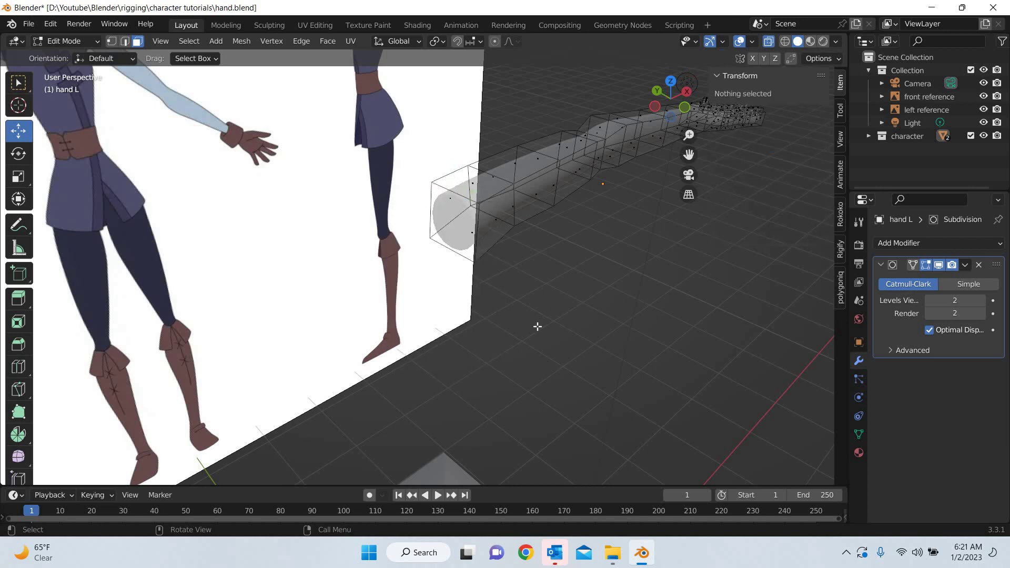
key(KP_1)
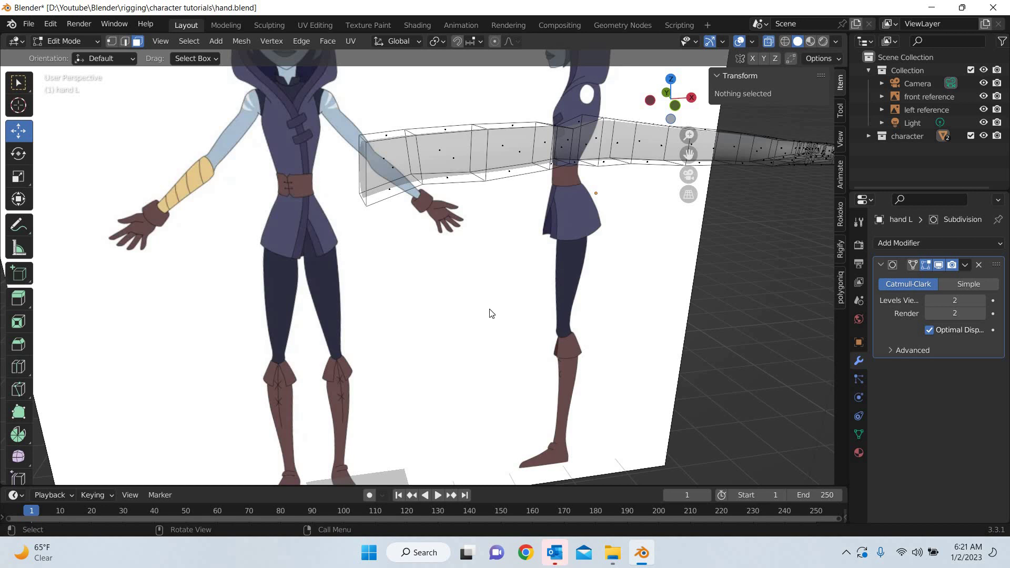
key(Tab)
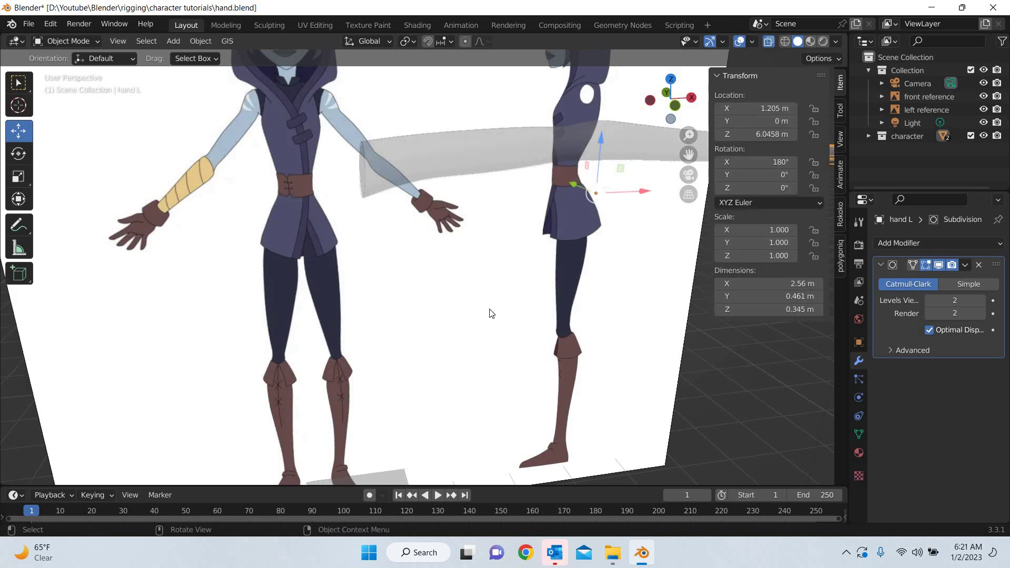
- Join leg L into hand L as one object, with hand L active
key(KP_1)
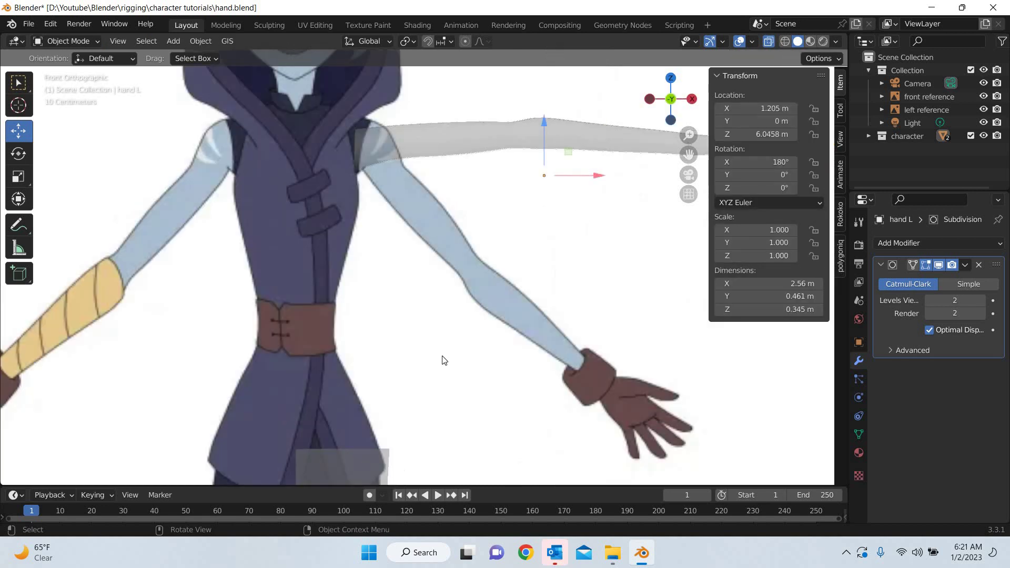
click(399, 373)
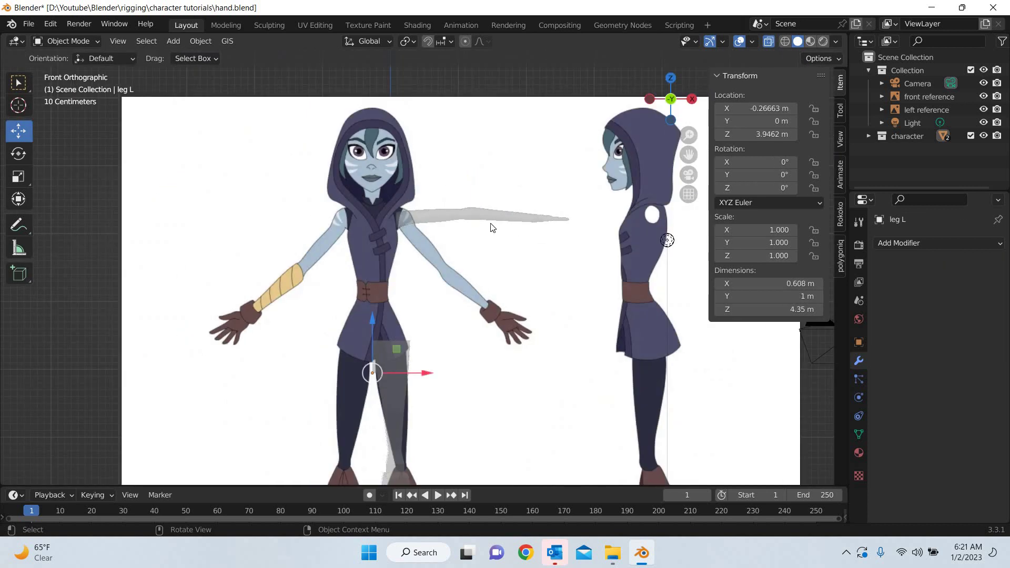
click(488, 291)
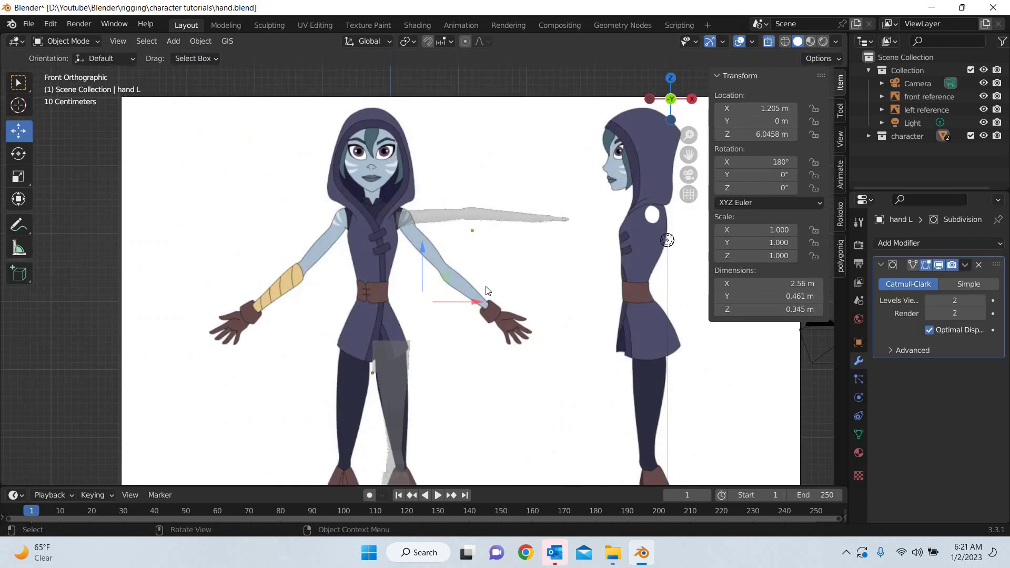
click(485, 289)
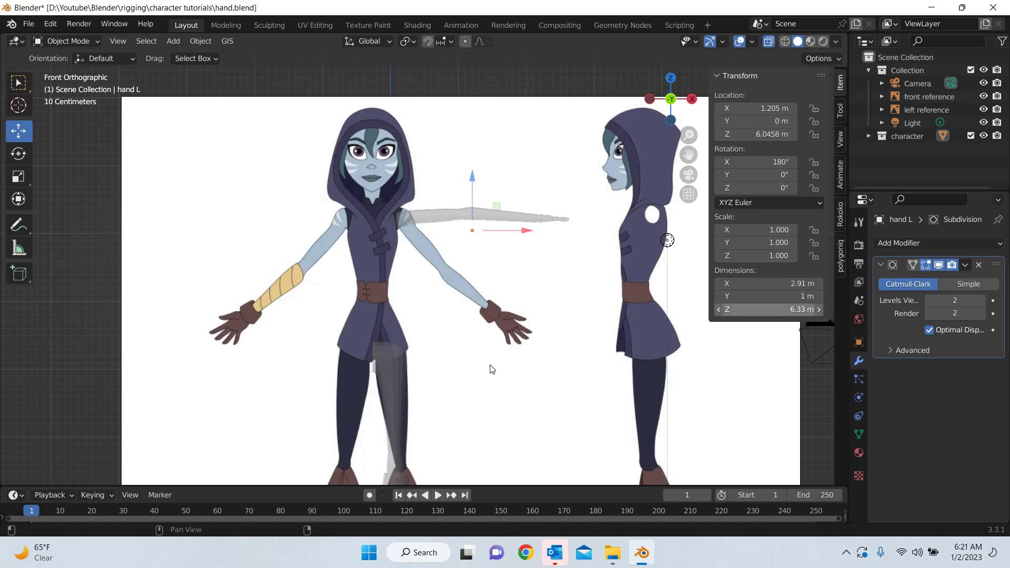
- Rename the joined arm-and-leg object in the character collection from hand L to left
scroll(458, 368, down, 3)
mouse_move(451, 397)
middle_down()
mouse_move(433, 406)
mouse_move(448, 406)
mouse_move(452, 342)
mouse_move(427, 263)
middle_up()
scroll(452, 342, up, 2)
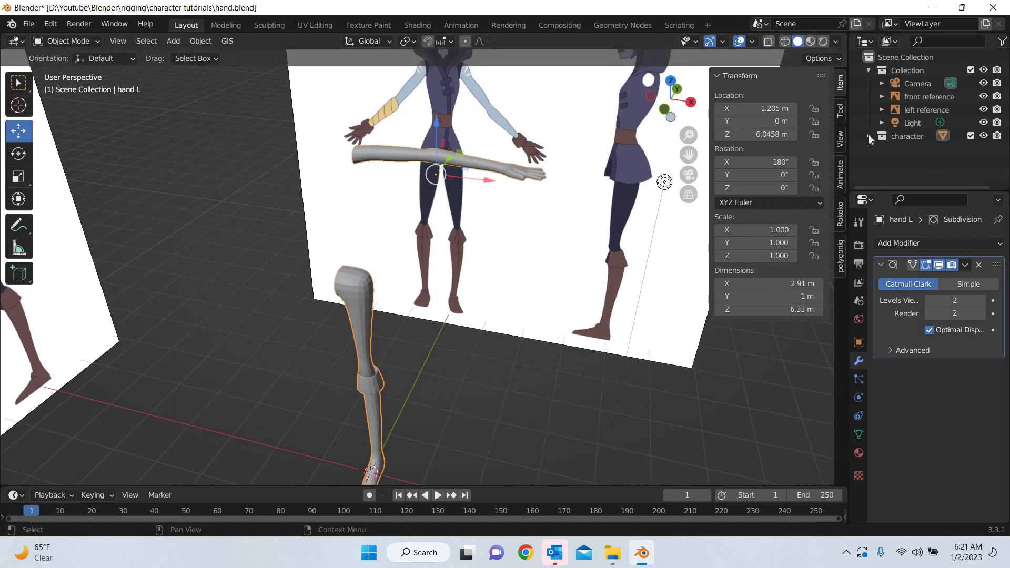
key(KP_Decimal)
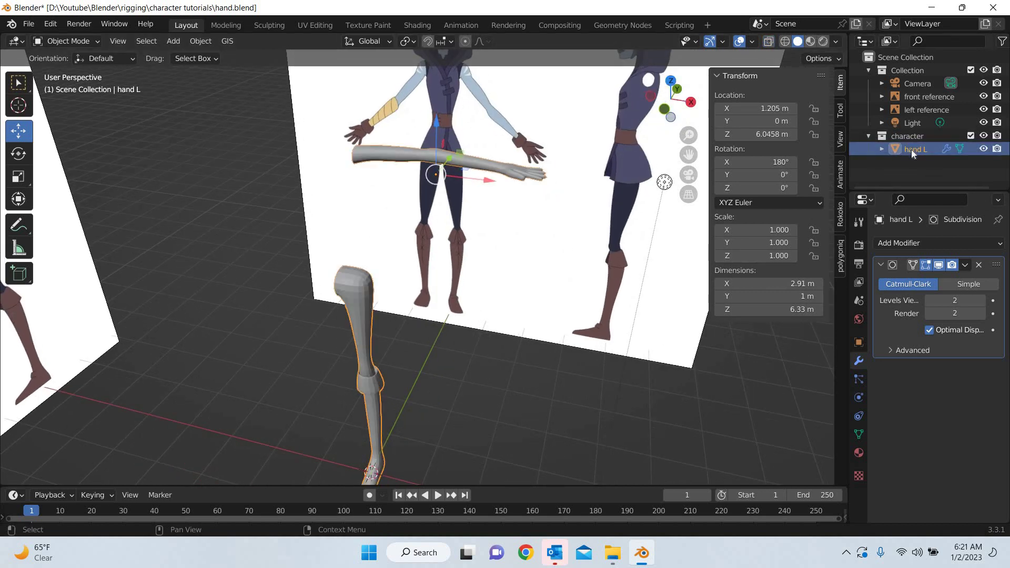
key(F2)
text(left)
key(Return)
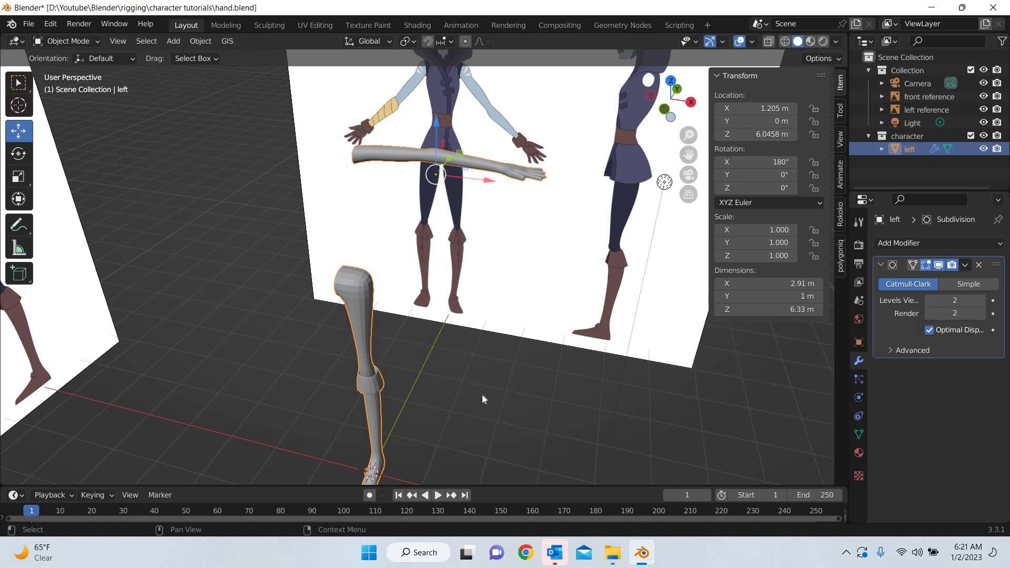
- Apply smooth shading to the joined arm-and-leg object
middle_drag(437, 400, 434, 375)
scroll(312, 364, up, 5)
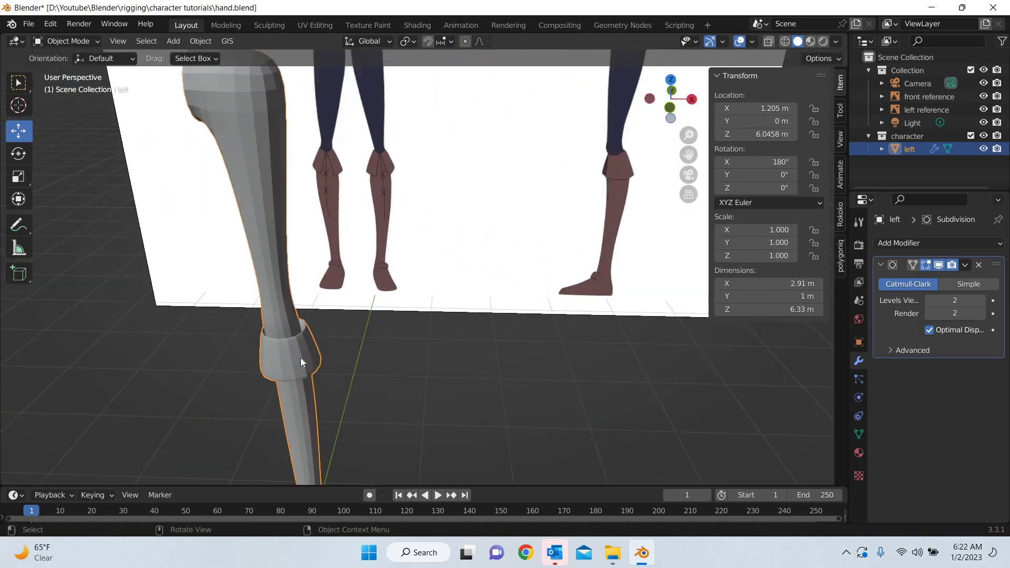
scroll(418, 309, down, 3)
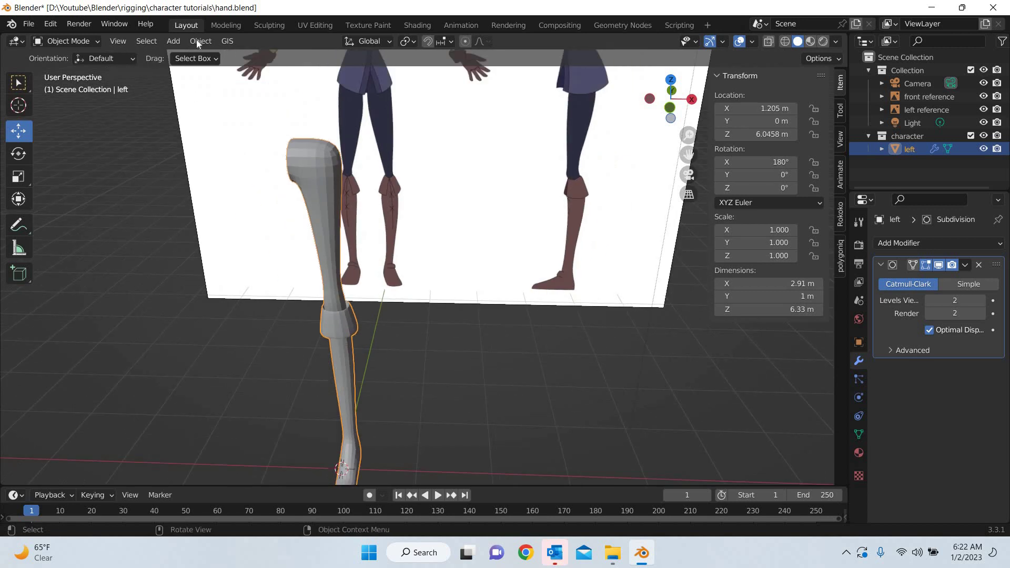
click(196, 39)
click(239, 327)
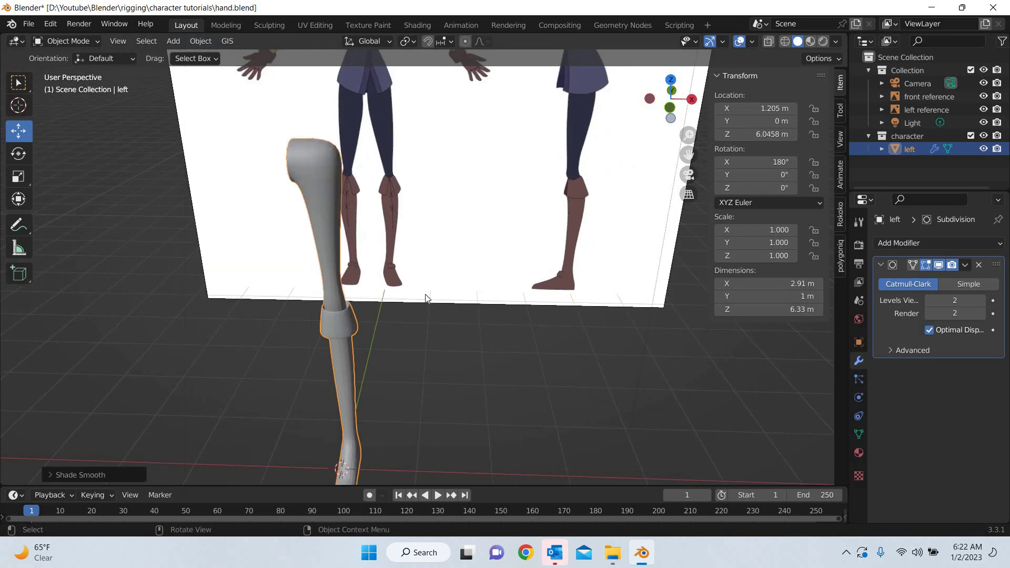
- Examine the smooth-shaded arm and leg from several angles and distances, briefly checking their mesh in Edit Mode
scroll(426, 298, down, 3)
scroll(444, 334, down, 2)
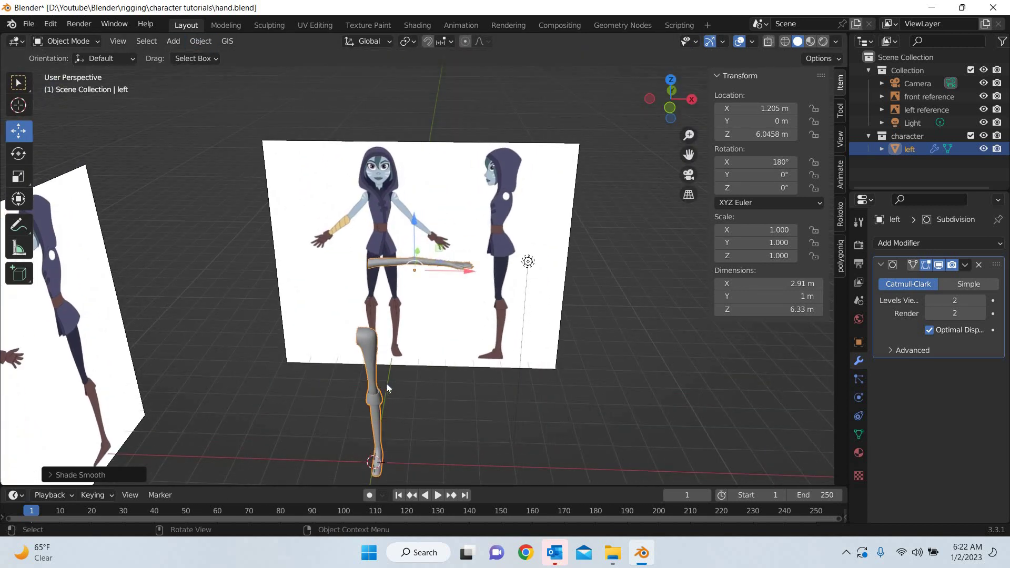
middle_drag(386, 383, 408, 307)
scroll(408, 306, up, 4)
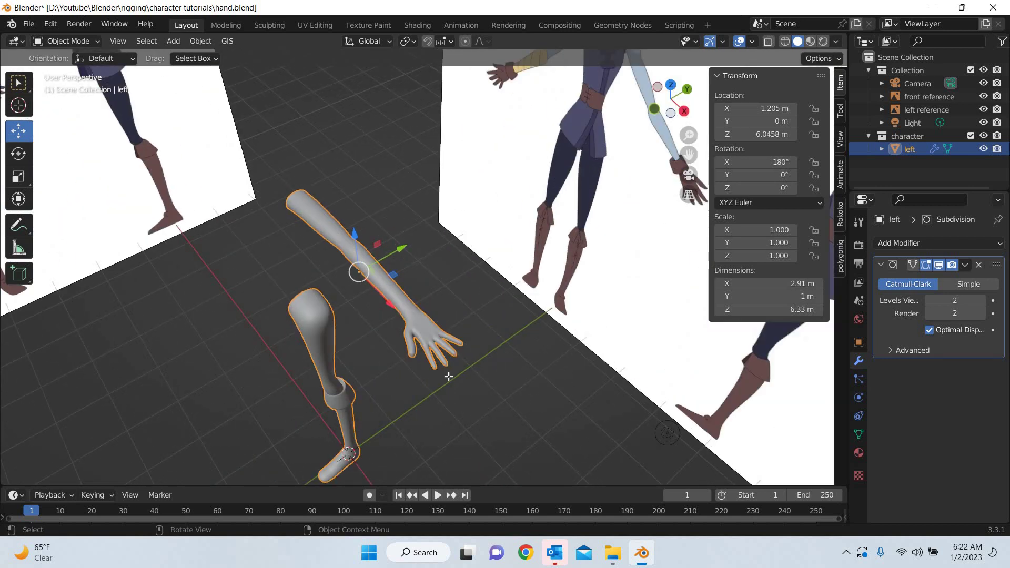
key(Tab)
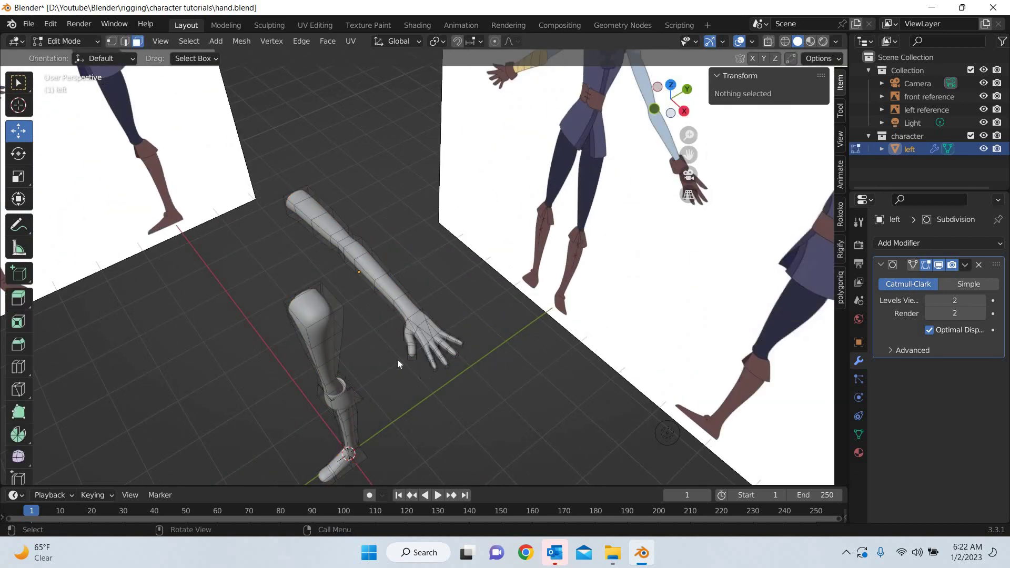
key(Tab)
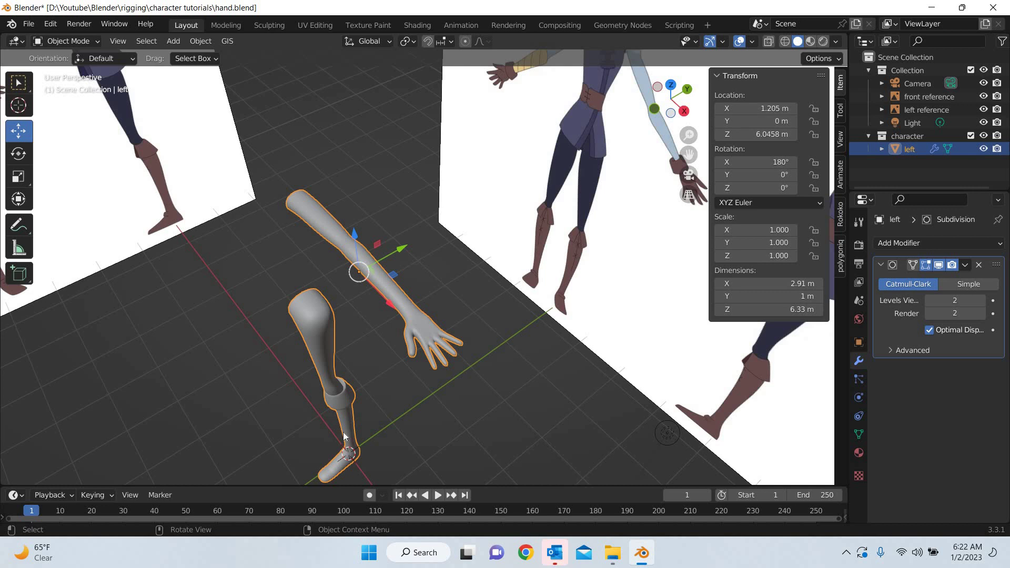
scroll(386, 365, up, 5)
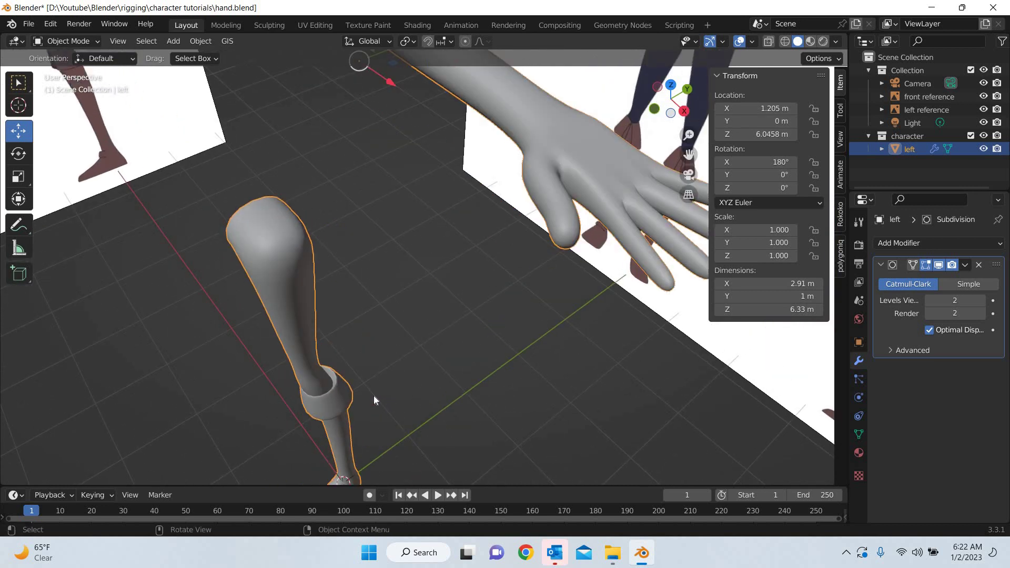
scroll(415, 340, down, 5)
middle_drag(415, 340, 417, 347)
scroll(418, 347, down, 4)
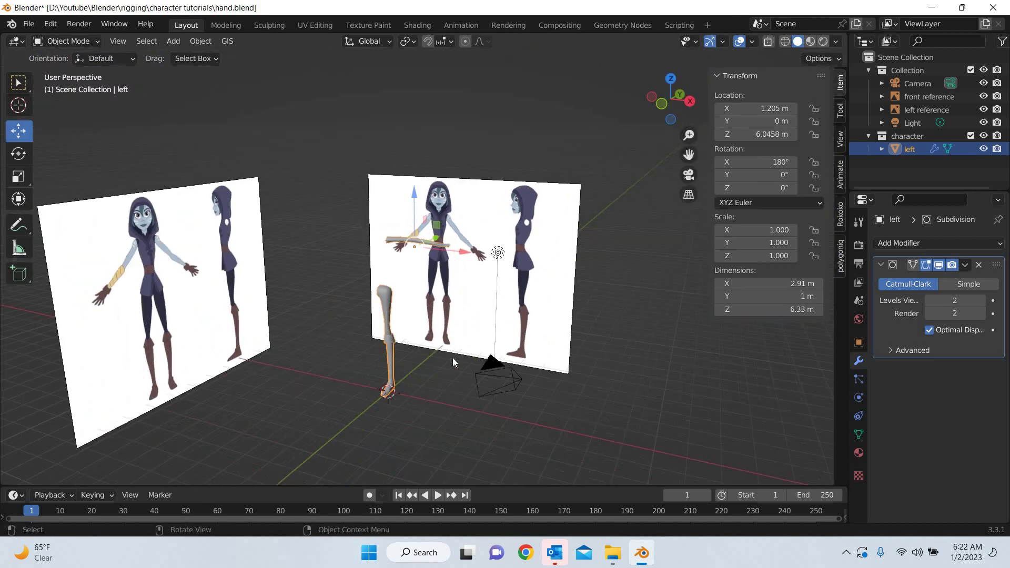